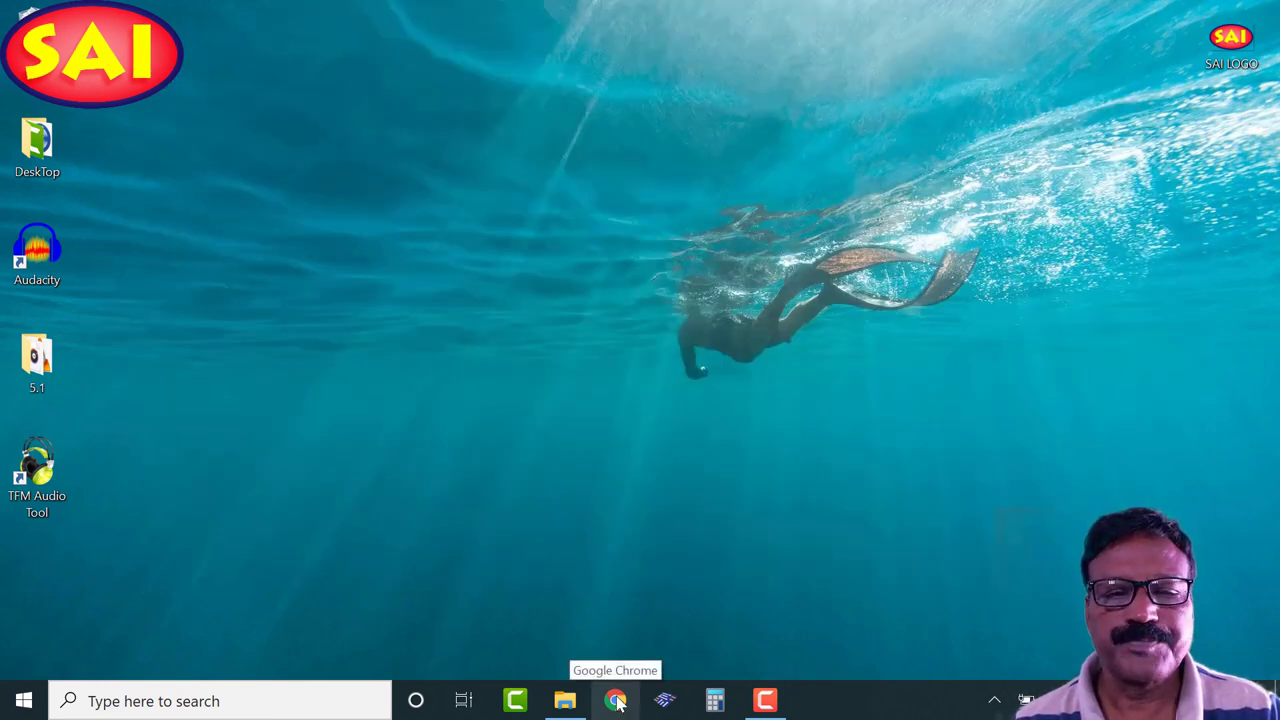
Open Google Chrome in a maximized window and search the web for "tfm audio tool the time machine full version".
left_click(617, 701)
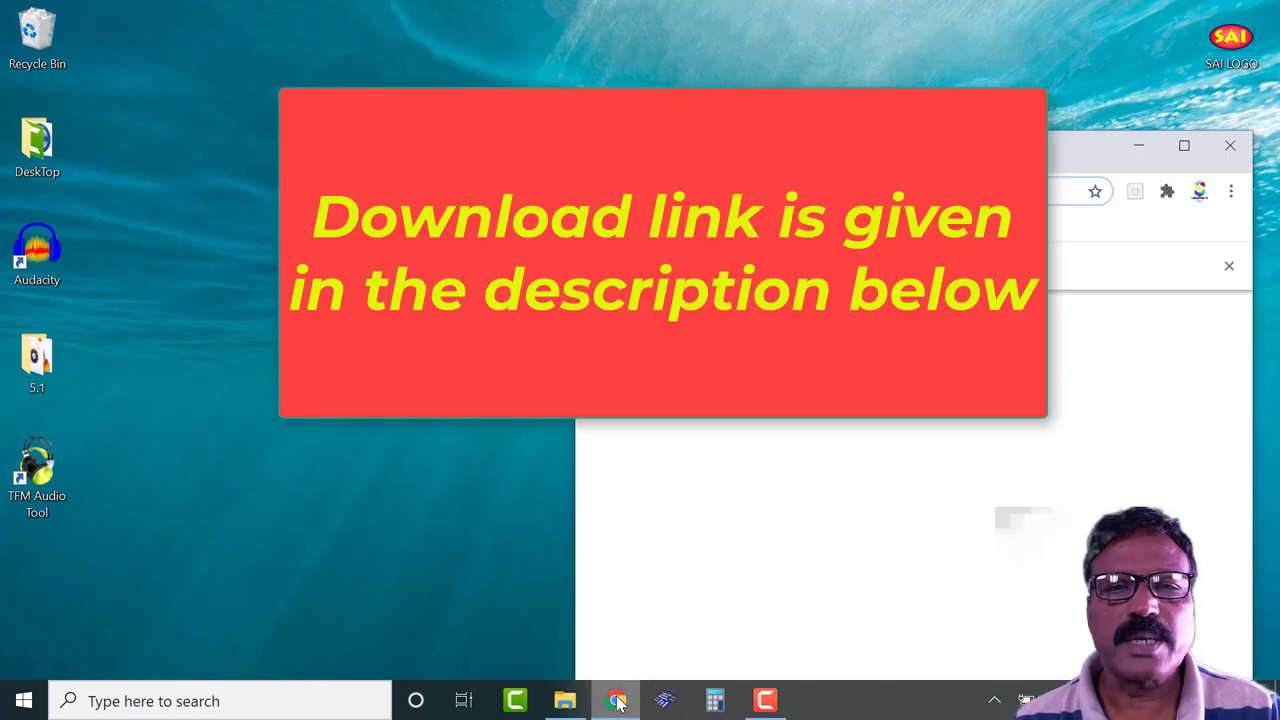
left_click(1183, 143)
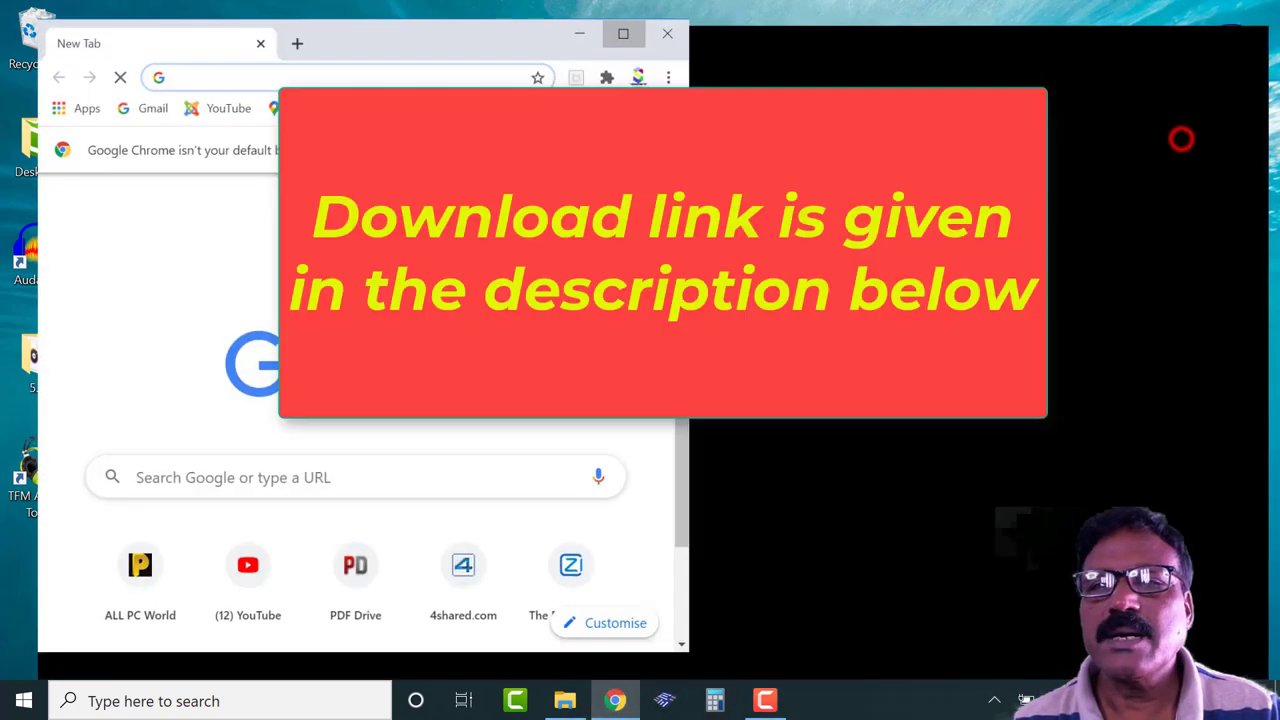
left_click(449, 53)
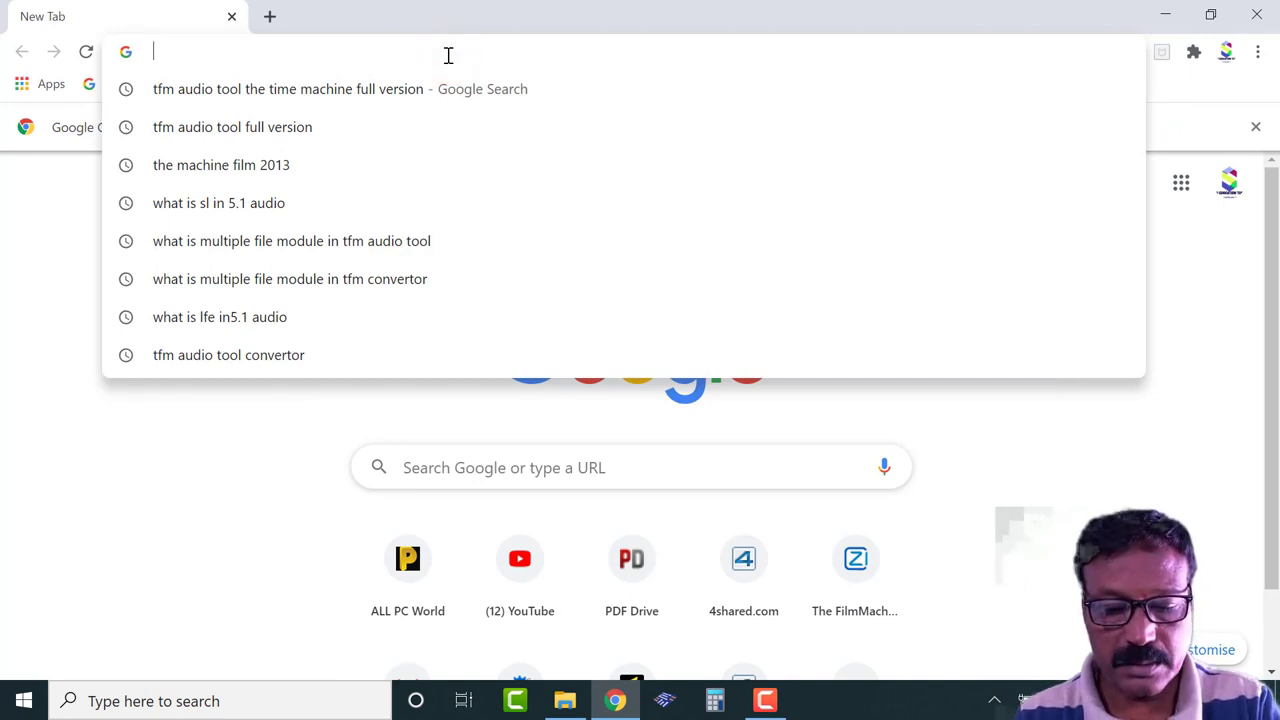
type("TF")
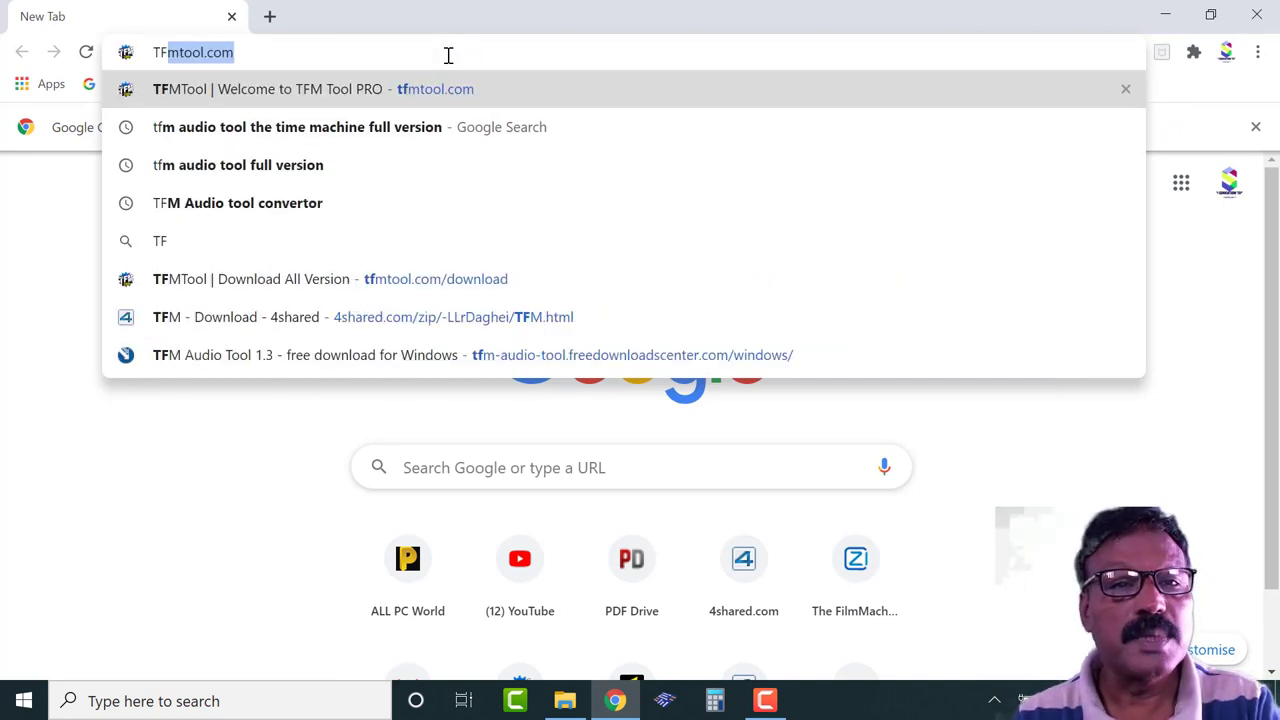
type("M")
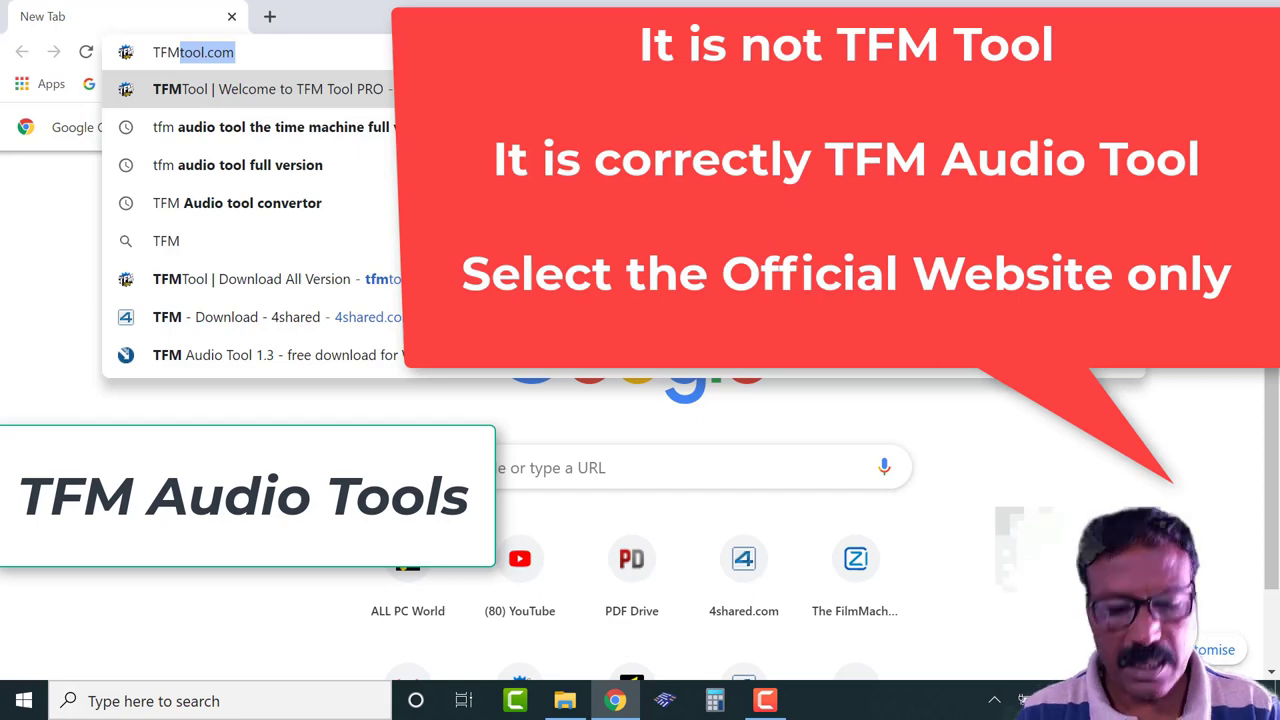
type("a")
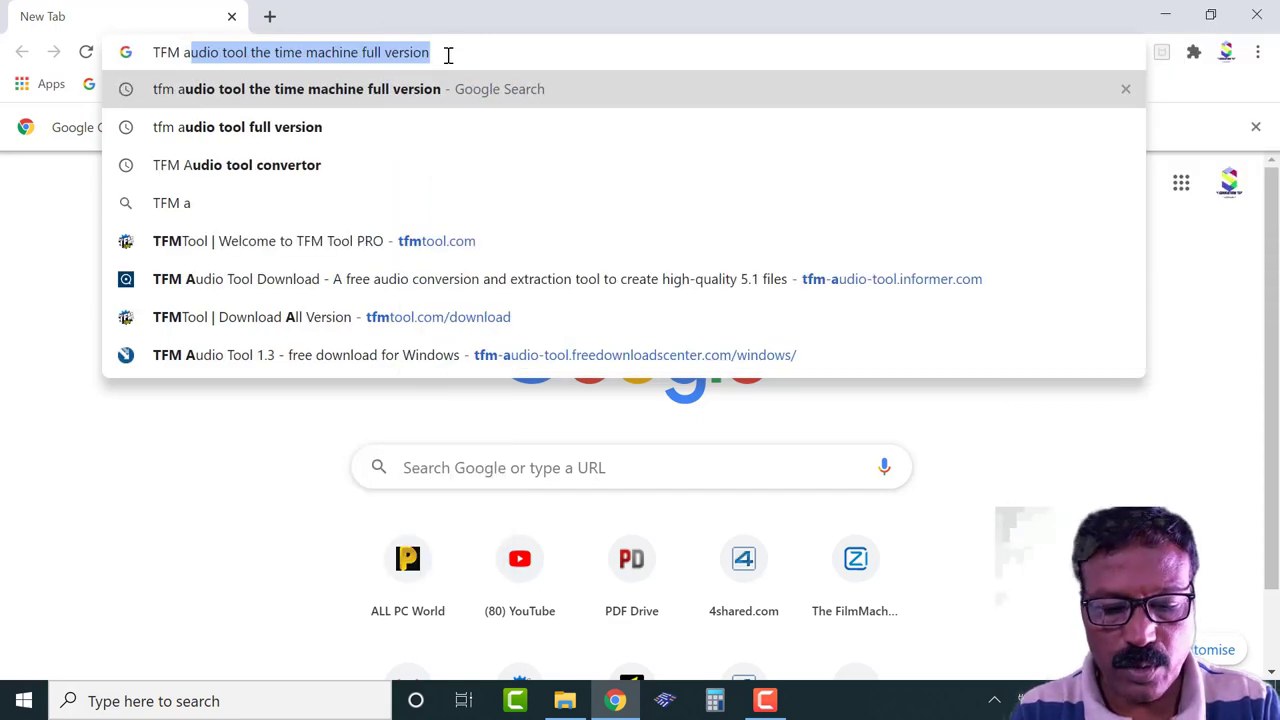
type("udio ")
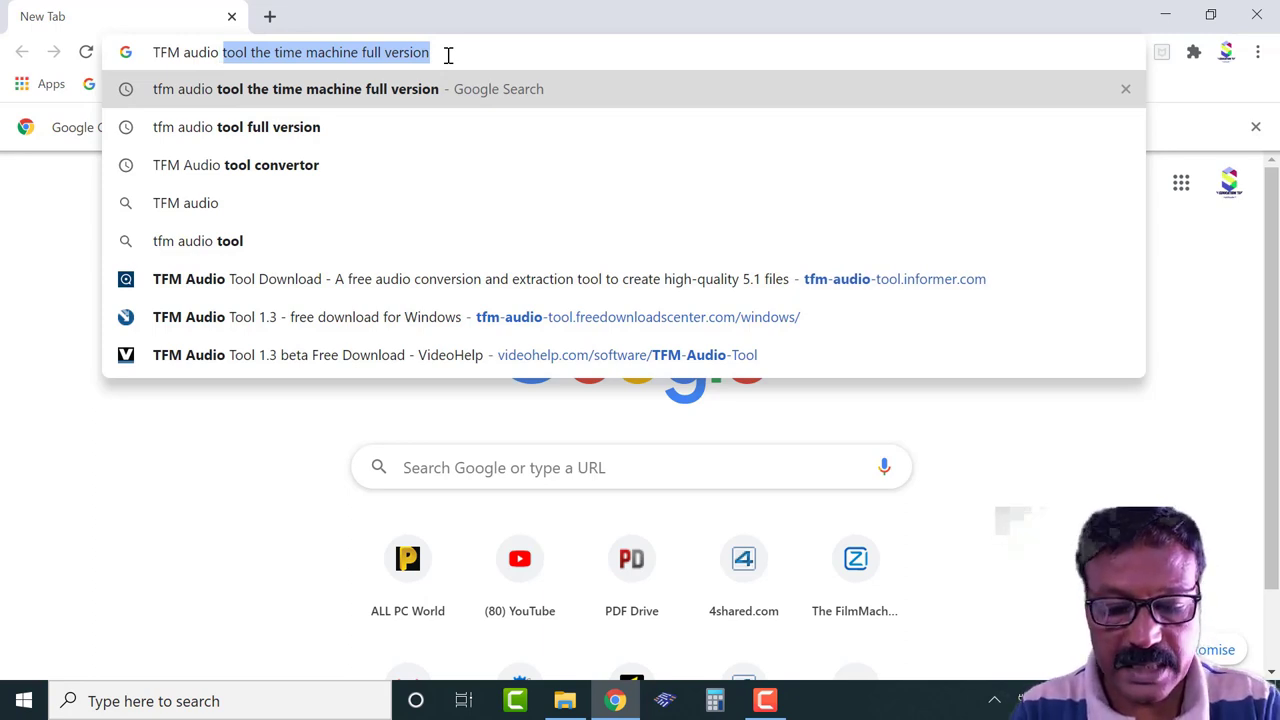
type("tool")
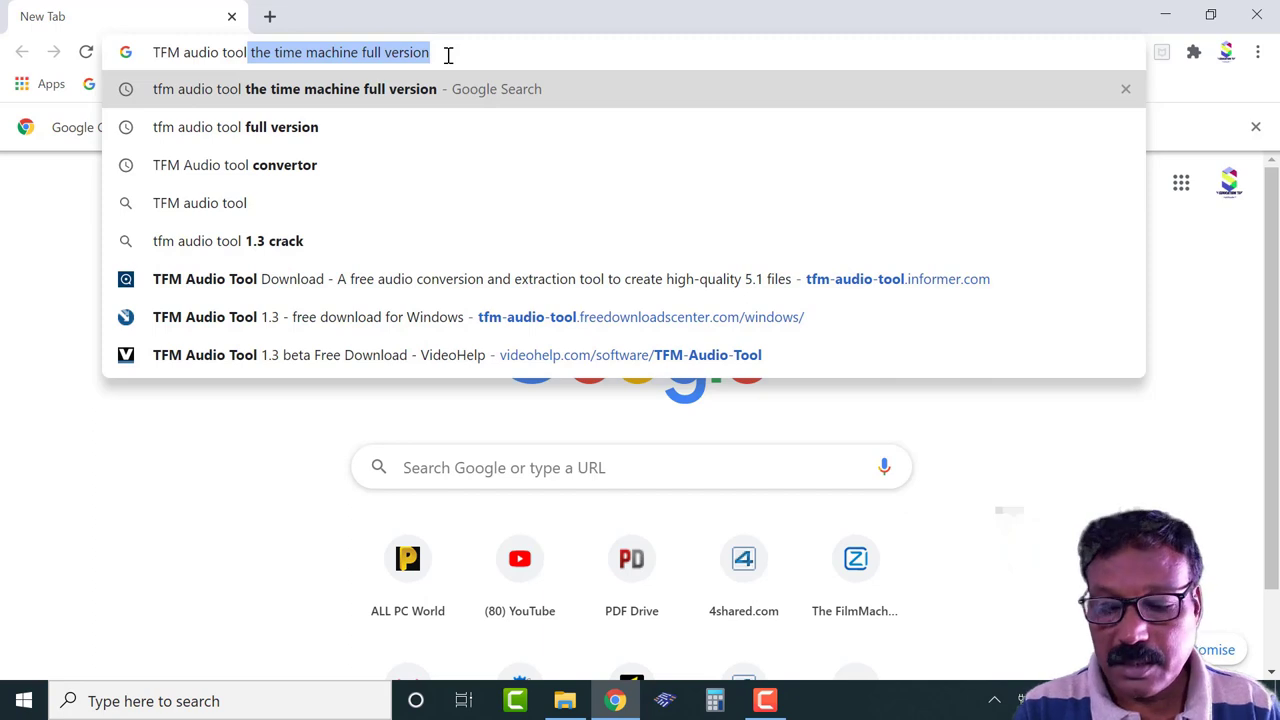
key("Return")
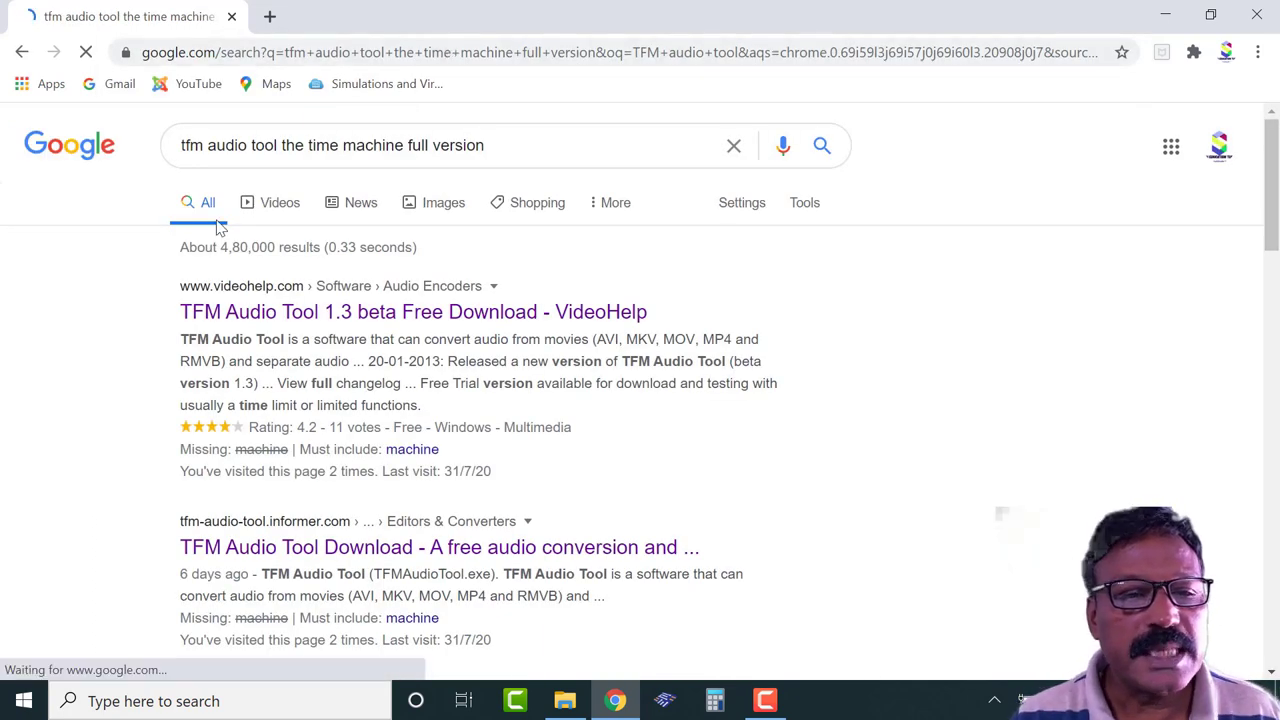
Find The FilmMachine official website at members.home.nl in the search results and open it.
scroll(312, 310, "down", 4)
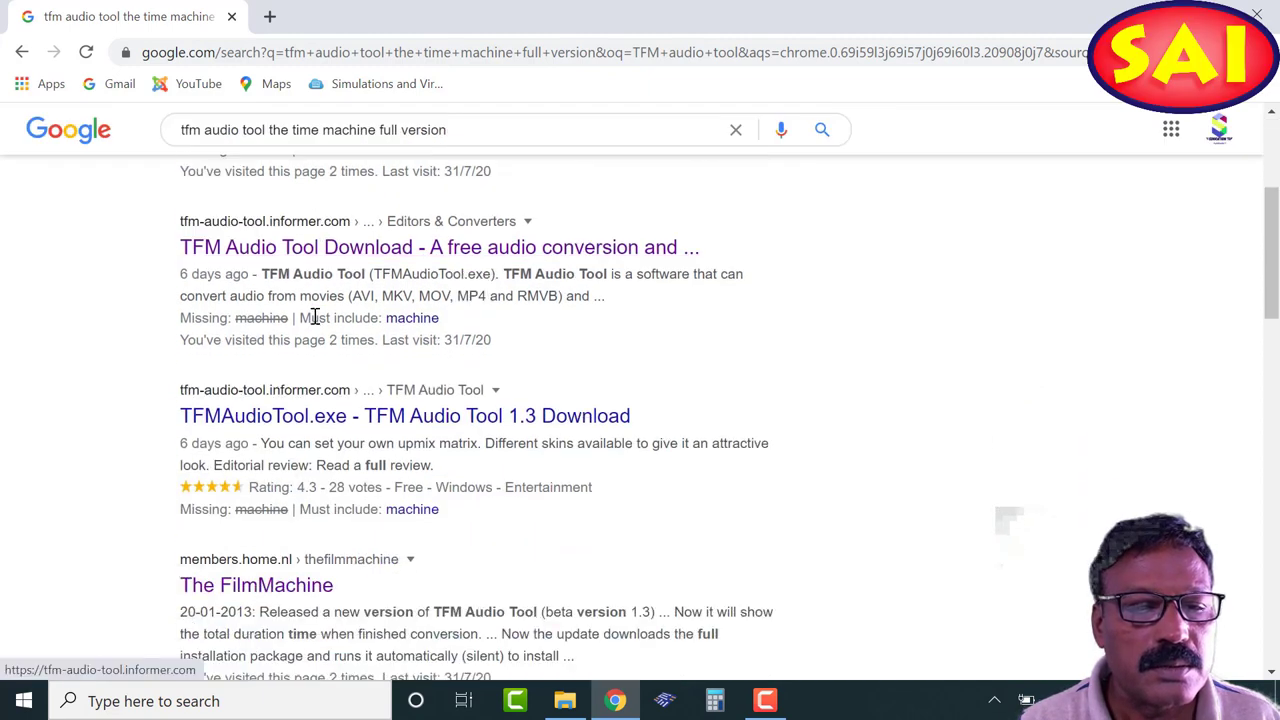
scroll(305, 325, "up", 2)
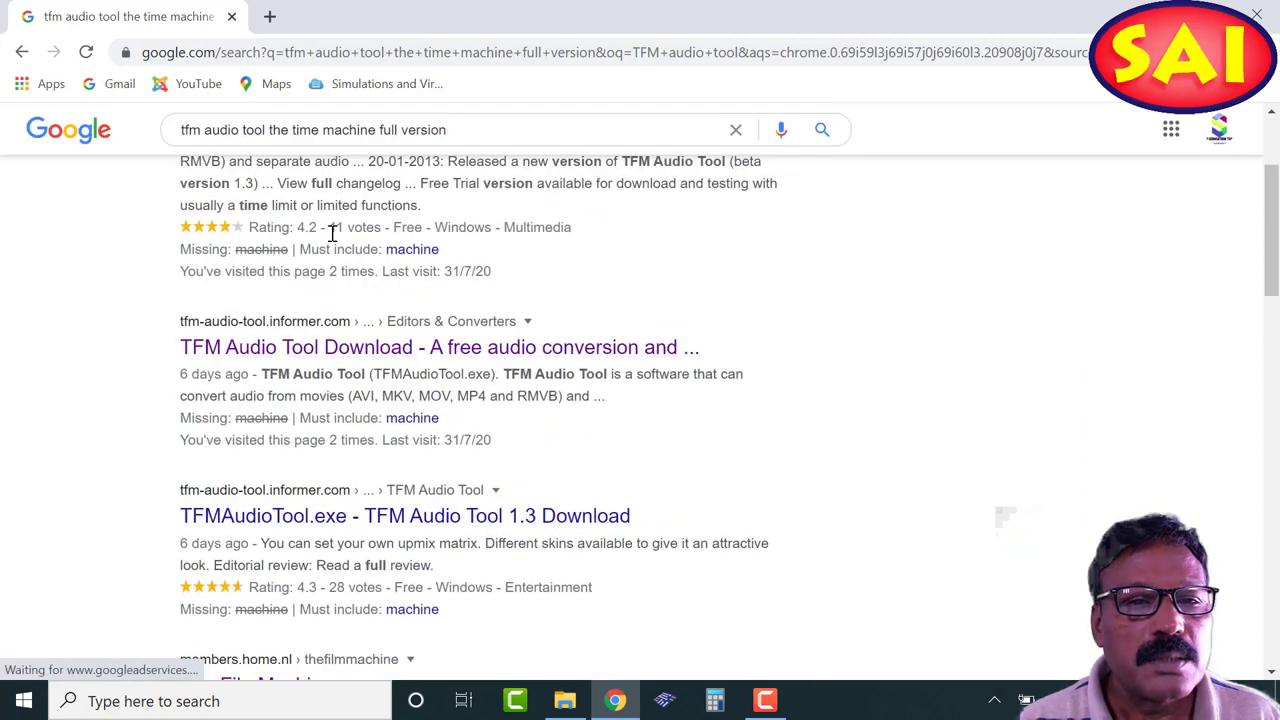
scroll(320, 270, "down", 4)
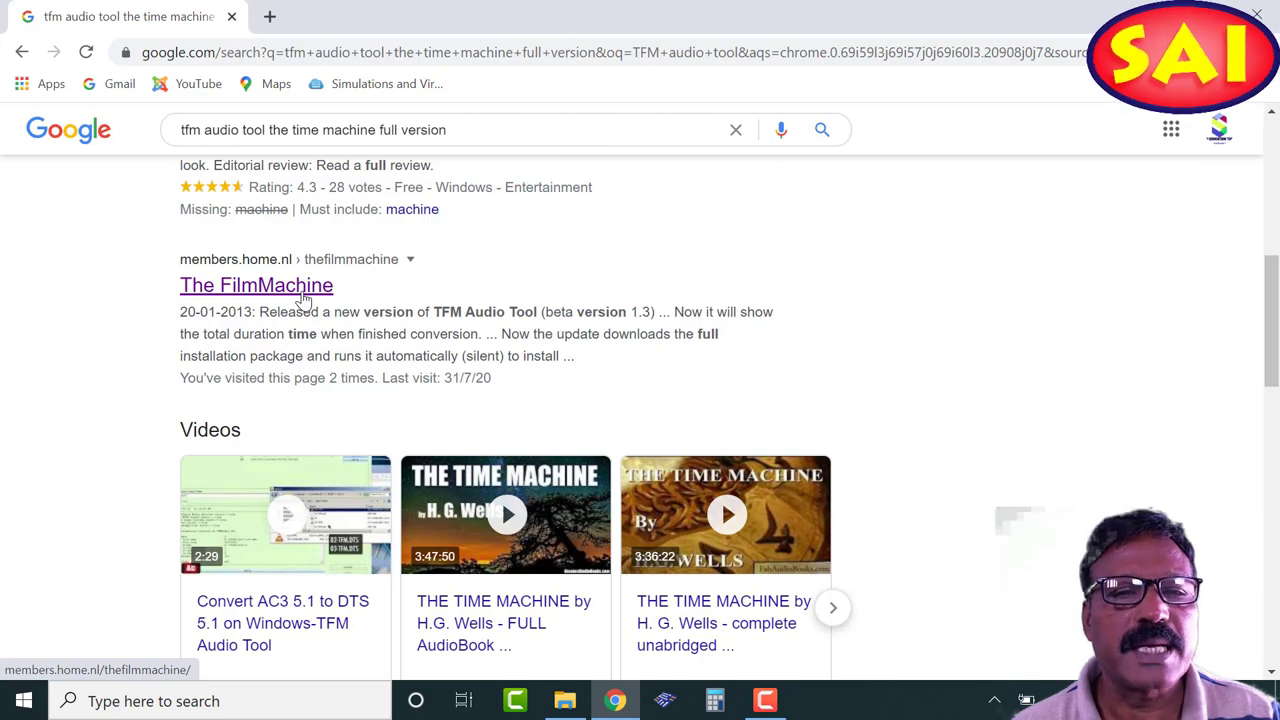
left_click(302, 290)
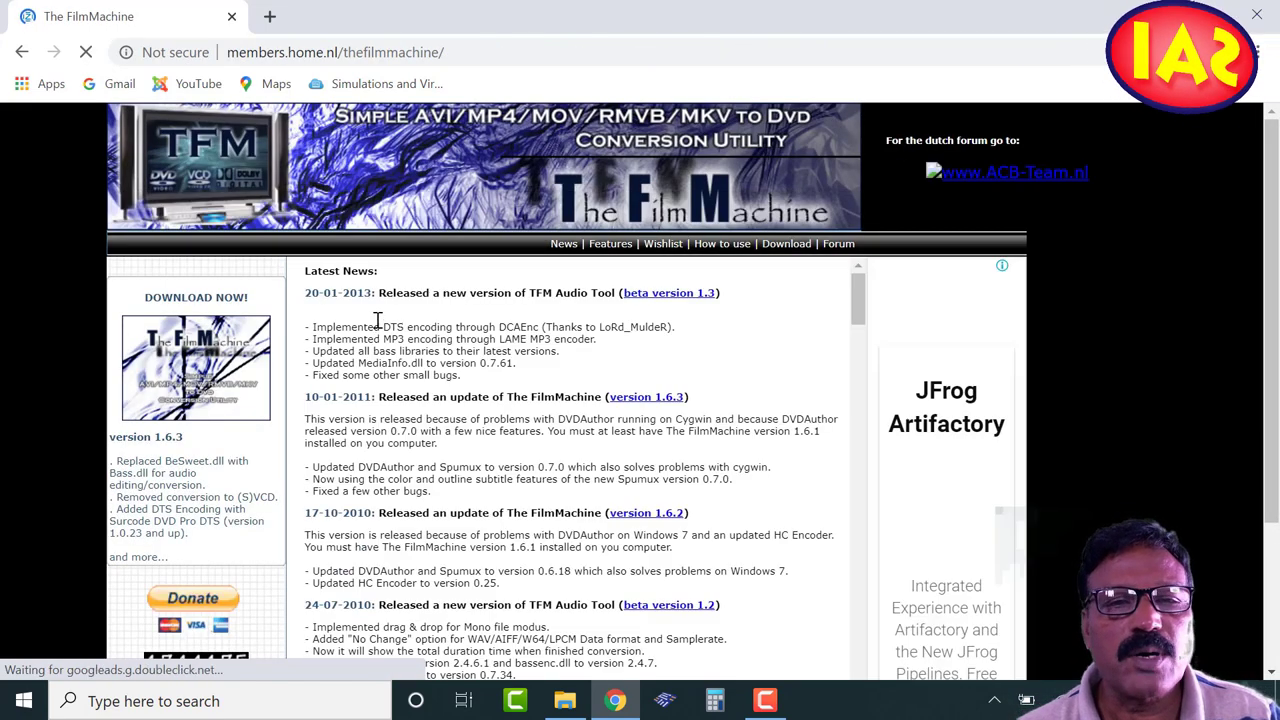
Examine the site's news list for the available TFM Audio Tool and FilmMachine releases and help files.
scroll(377, 330, "down", 2)
scroll(372, 360, "down", 12)
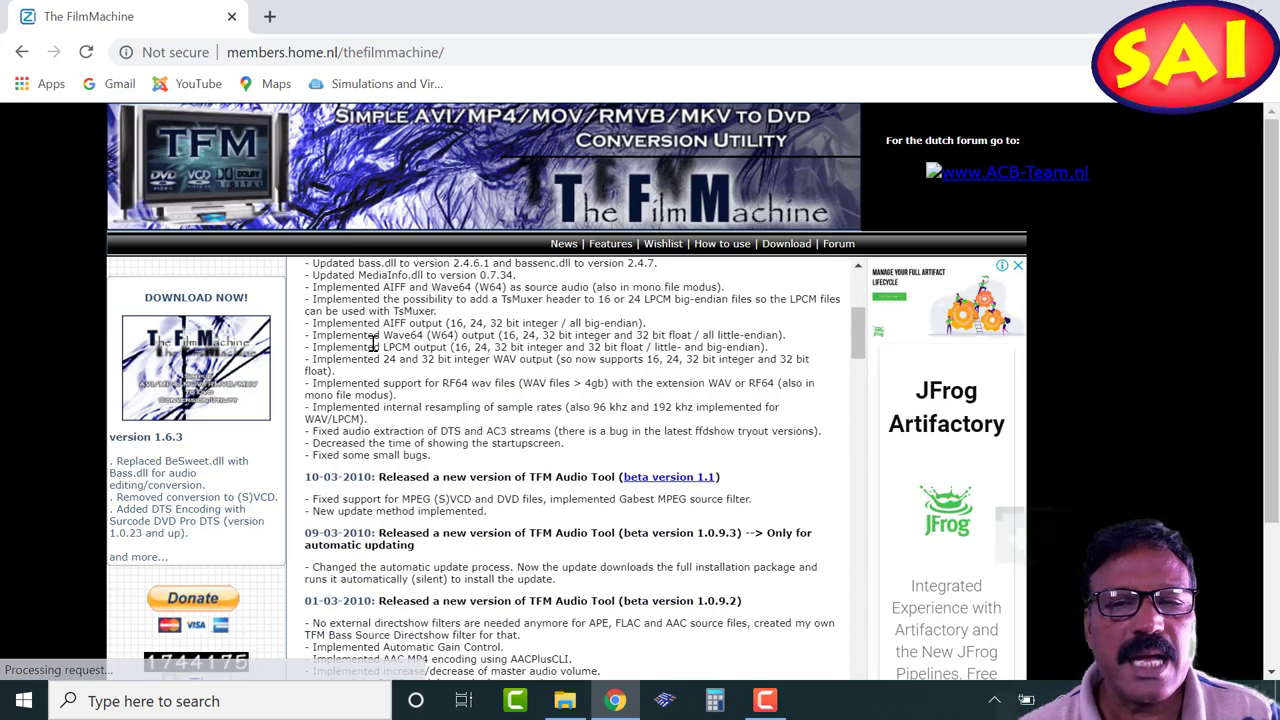
scroll(365, 398, "down", 3)
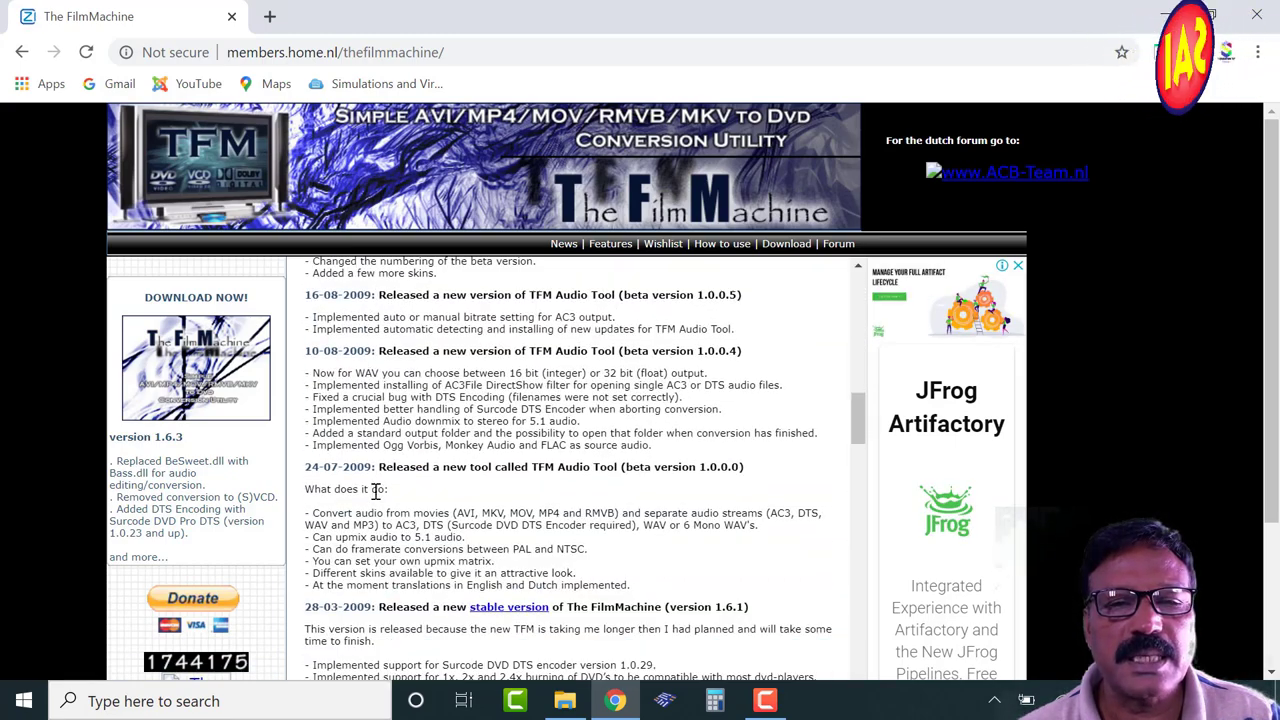
scroll(380, 508, "down", 2)
scroll(380, 512, "down", 5)
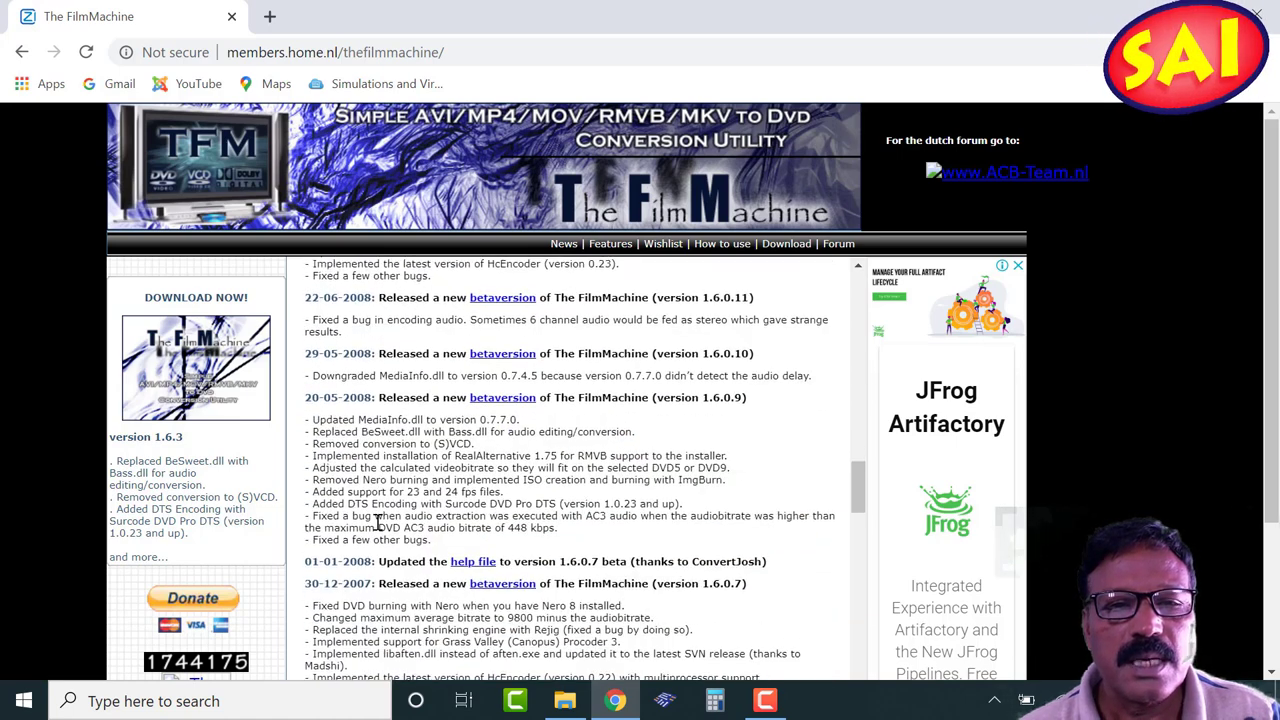
scroll(378, 522, "down", 3)
scroll(377, 521, "down", 4)
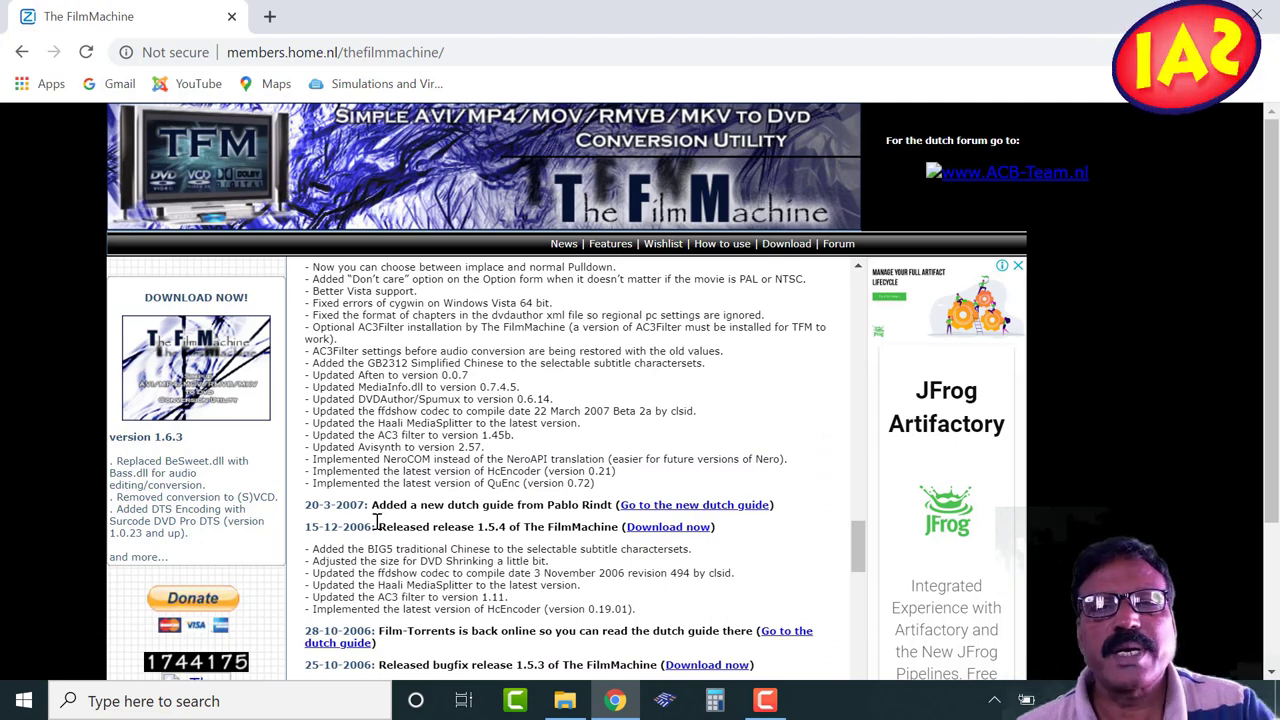
scroll(375, 525, "up", 5)
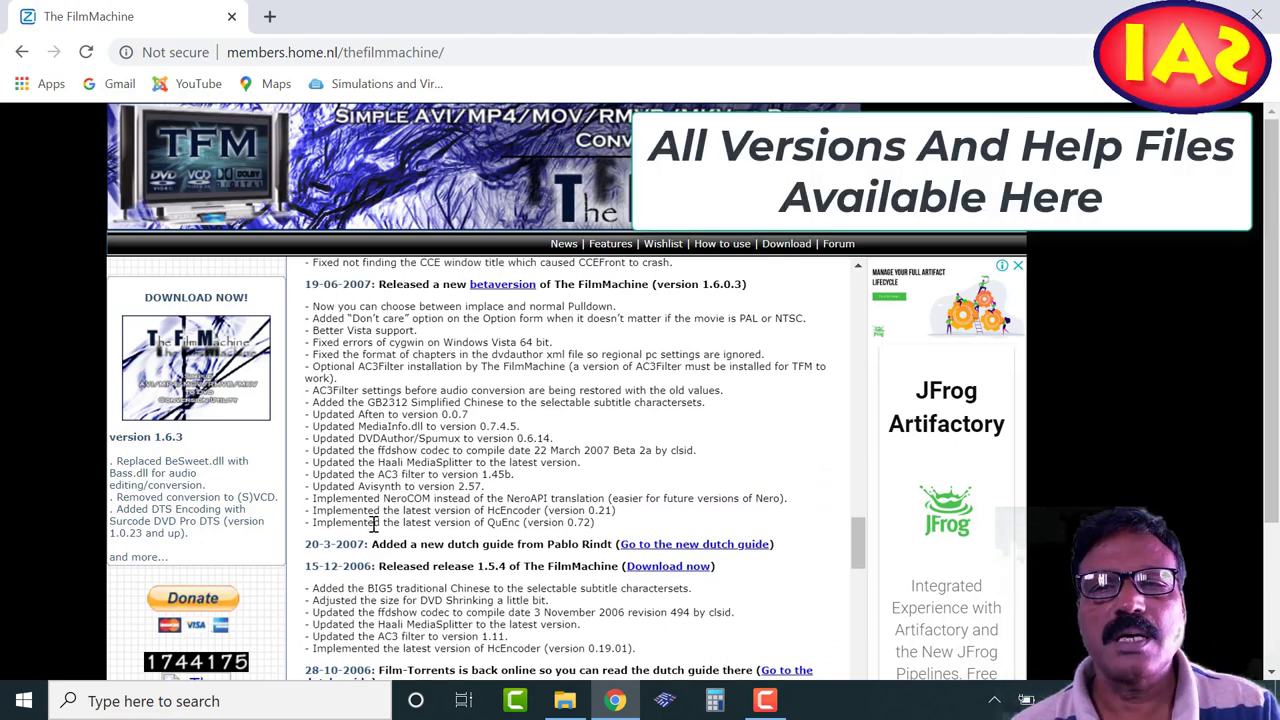
scroll(375, 525, "up", 6)
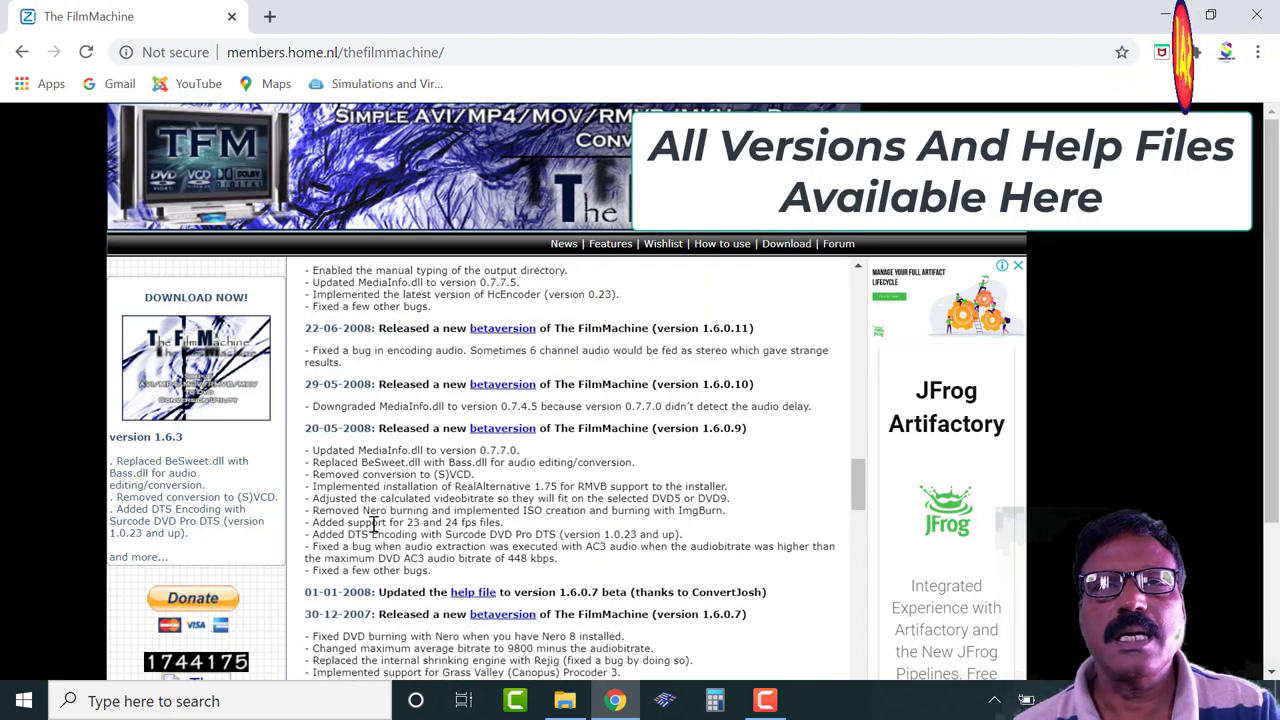
scroll(375, 525, "up", 8)
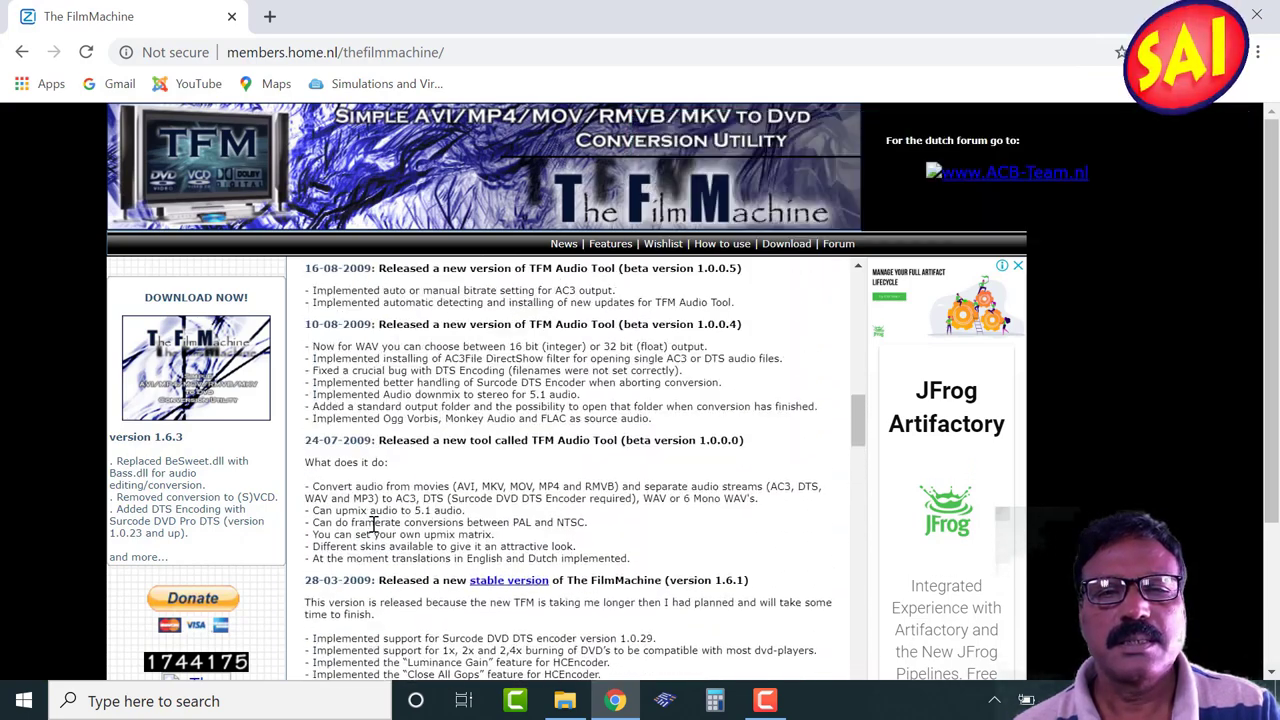
scroll(375, 525, "up", 8)
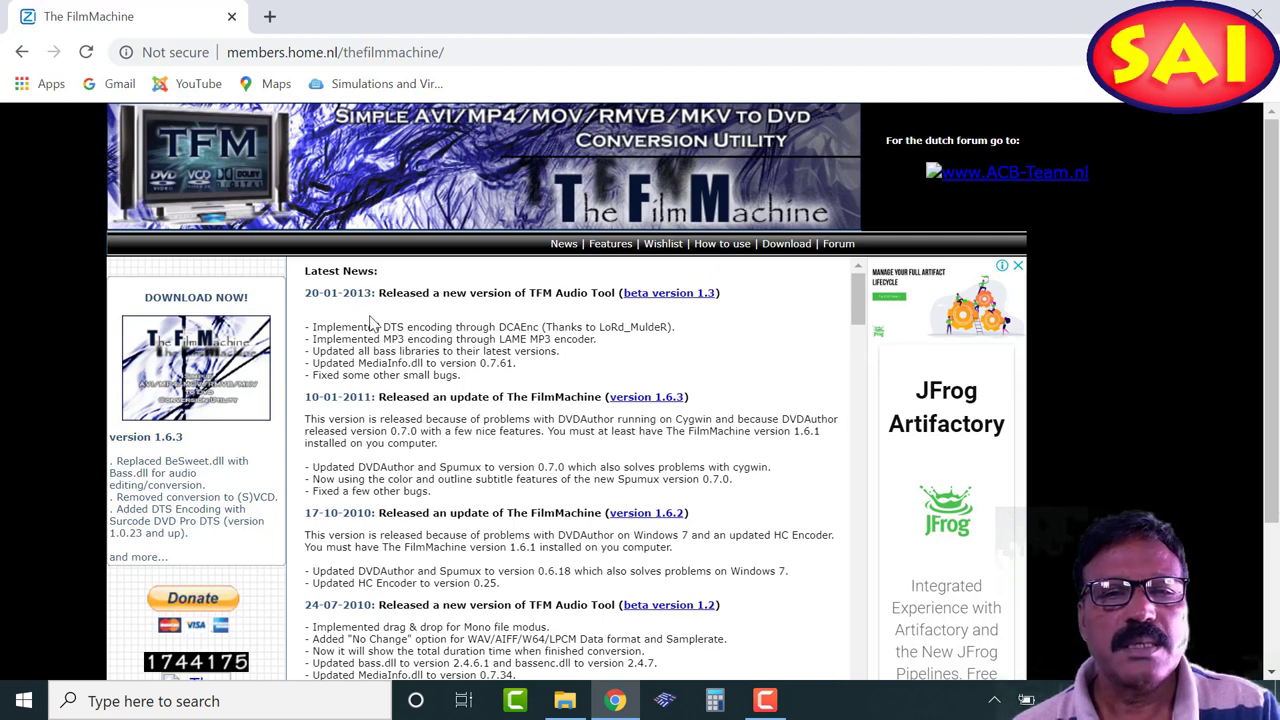
Download TFM Audio Tool beta version 1.3, run TFMAudioTool_Setup as administrator from File Explorer's Downloads folder, and close the folder window.
left_click(680, 300)
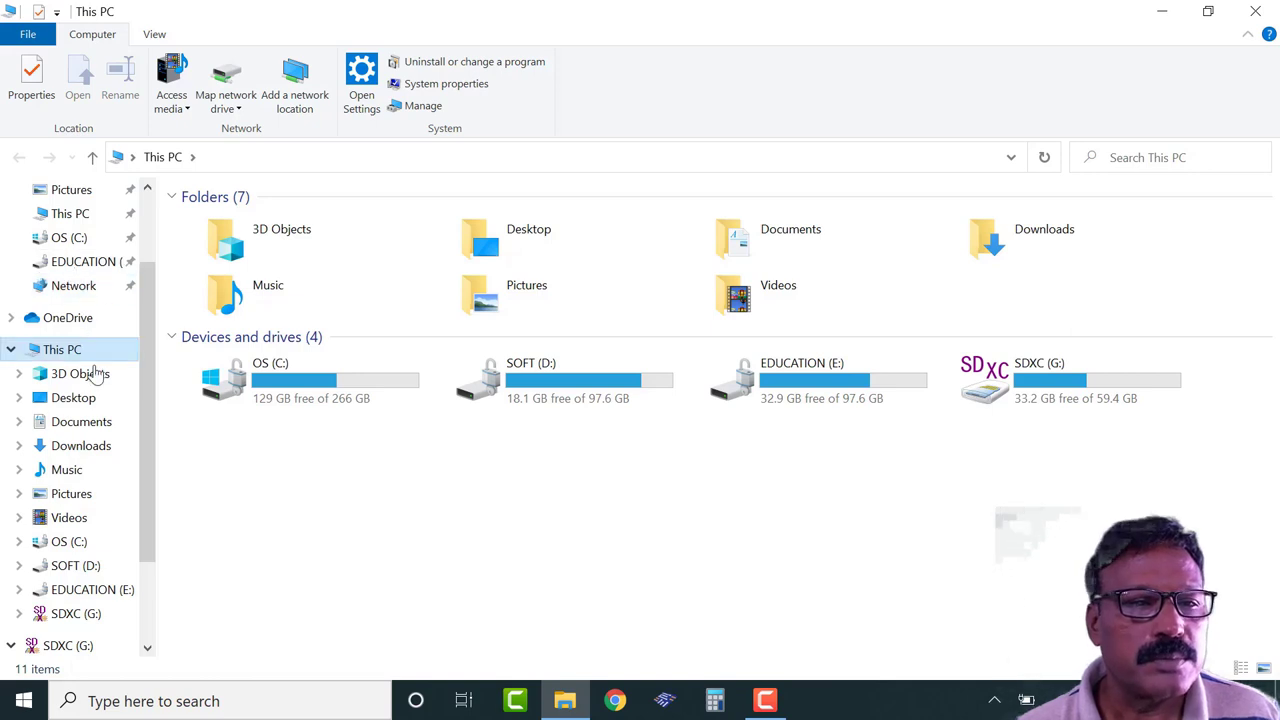
left_click(84, 445)
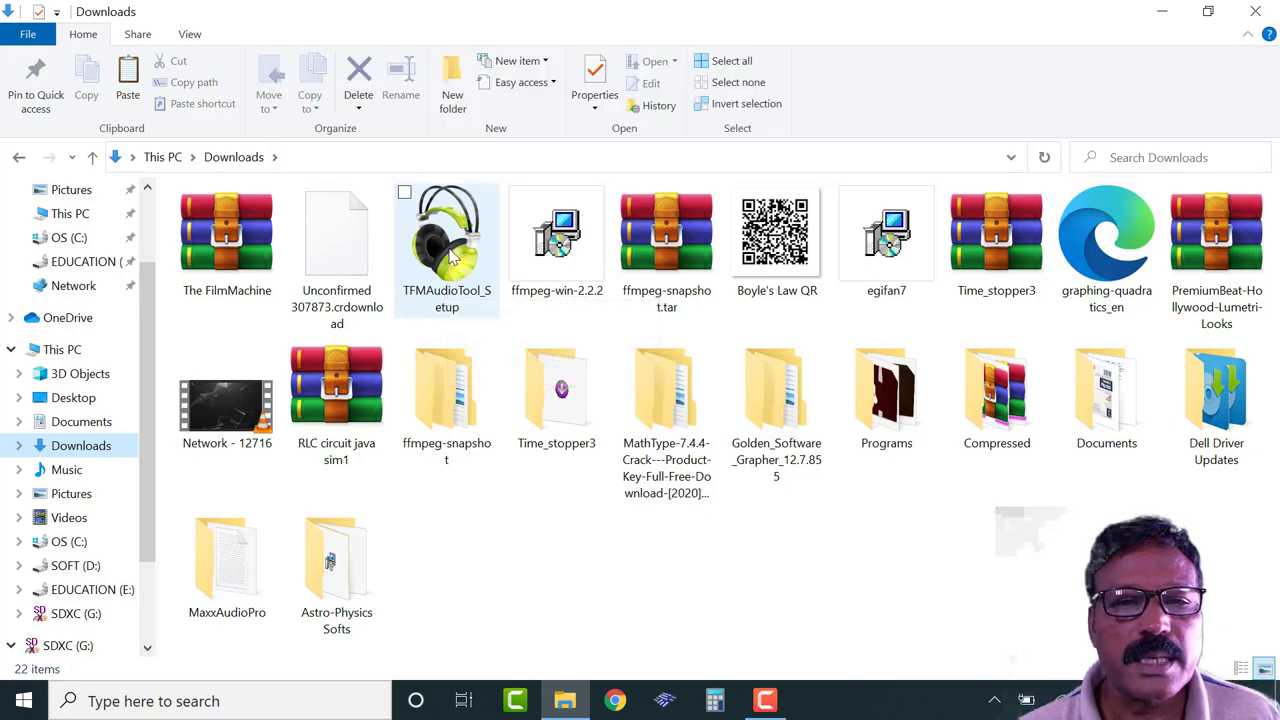
left_click(452, 258)
right_click(452, 258)
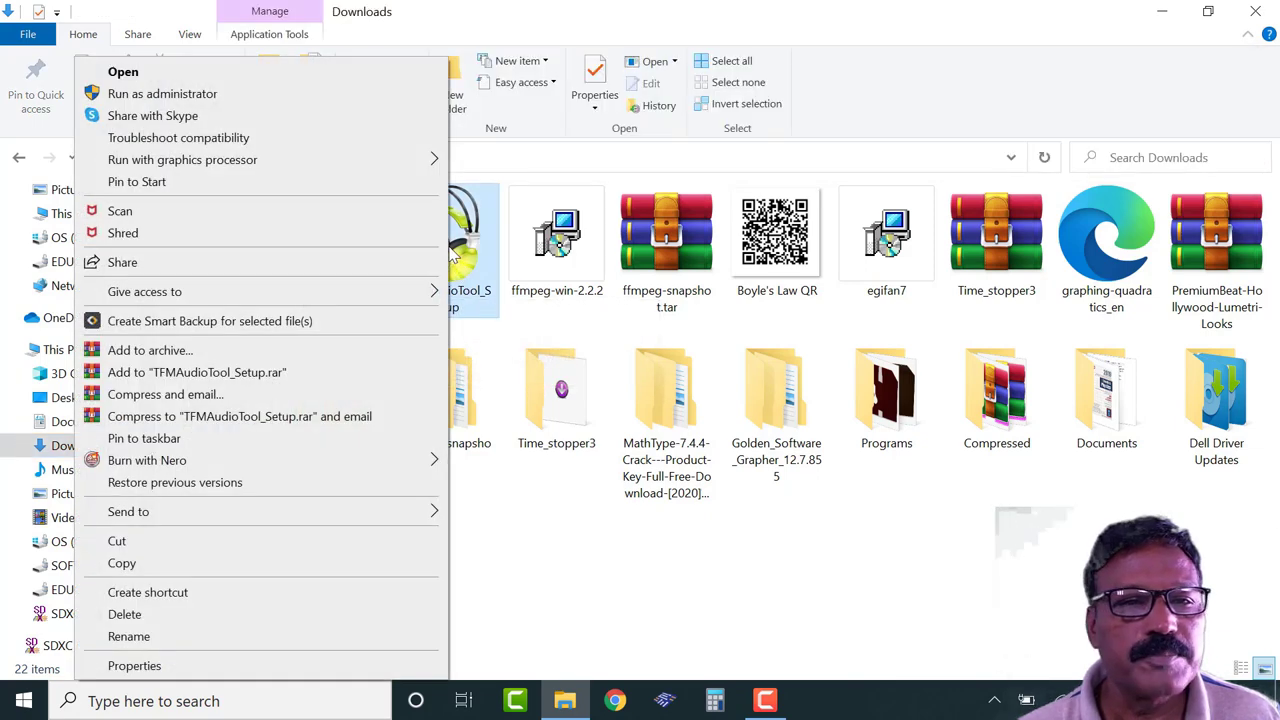
left_click(268, 101)
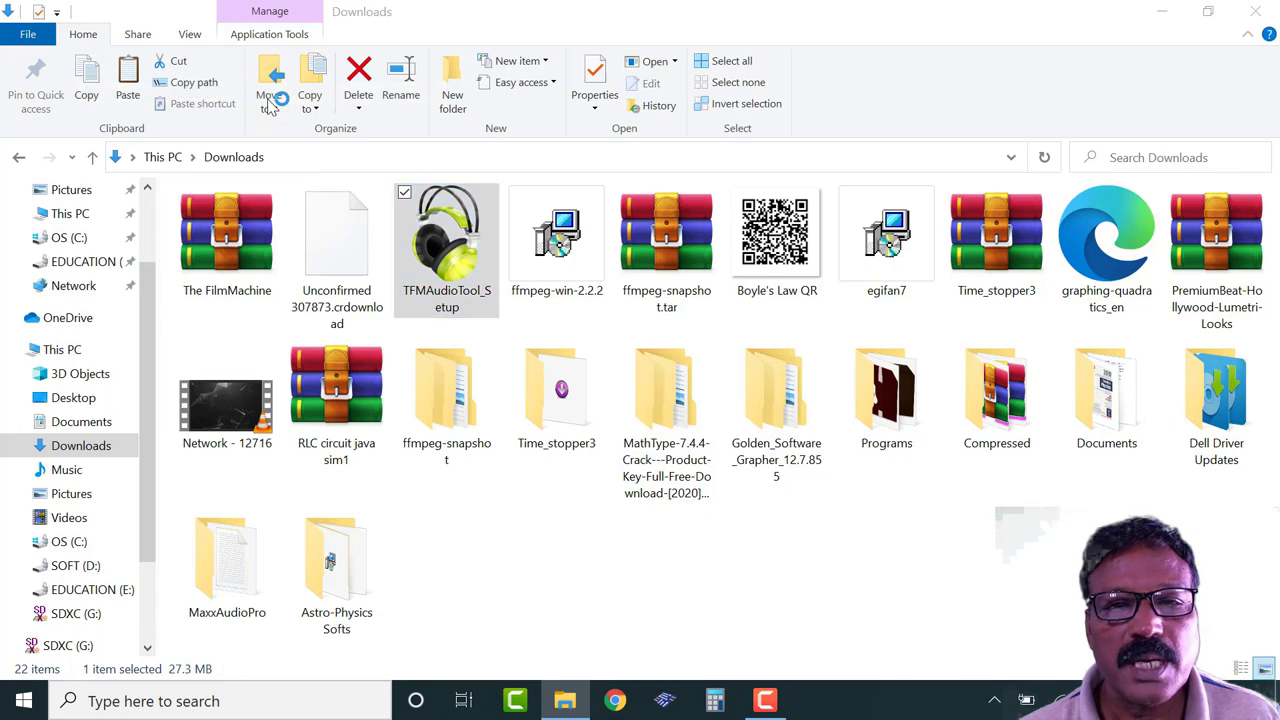
left_click(1256, 12)
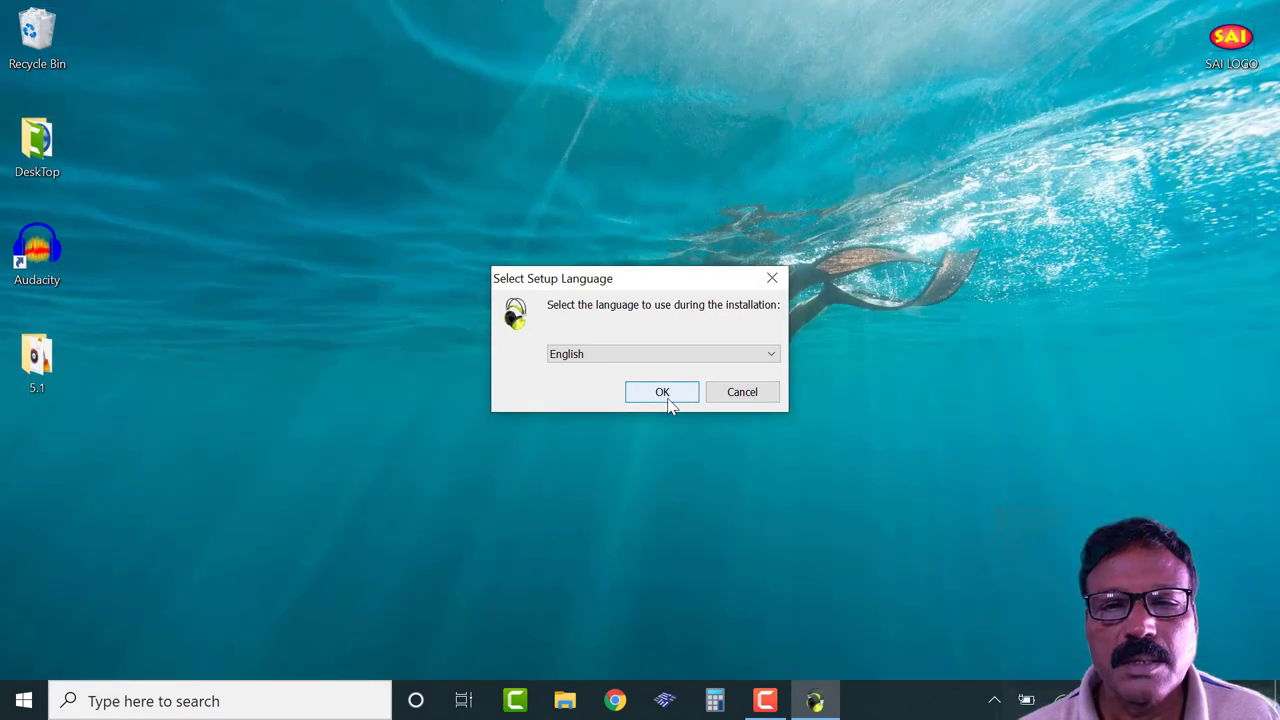
Confirm English as the language to use during the installation.
left_click(765, 354)
left_click(765, 354)
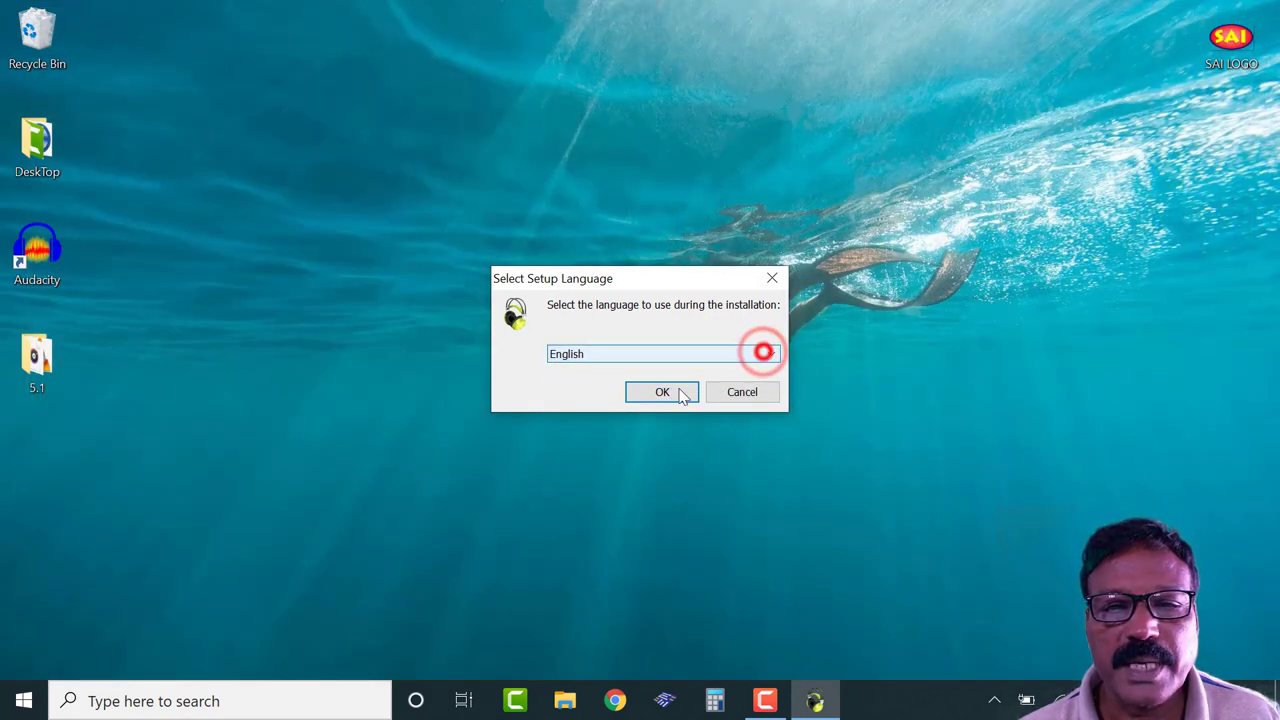
left_click(660, 391)
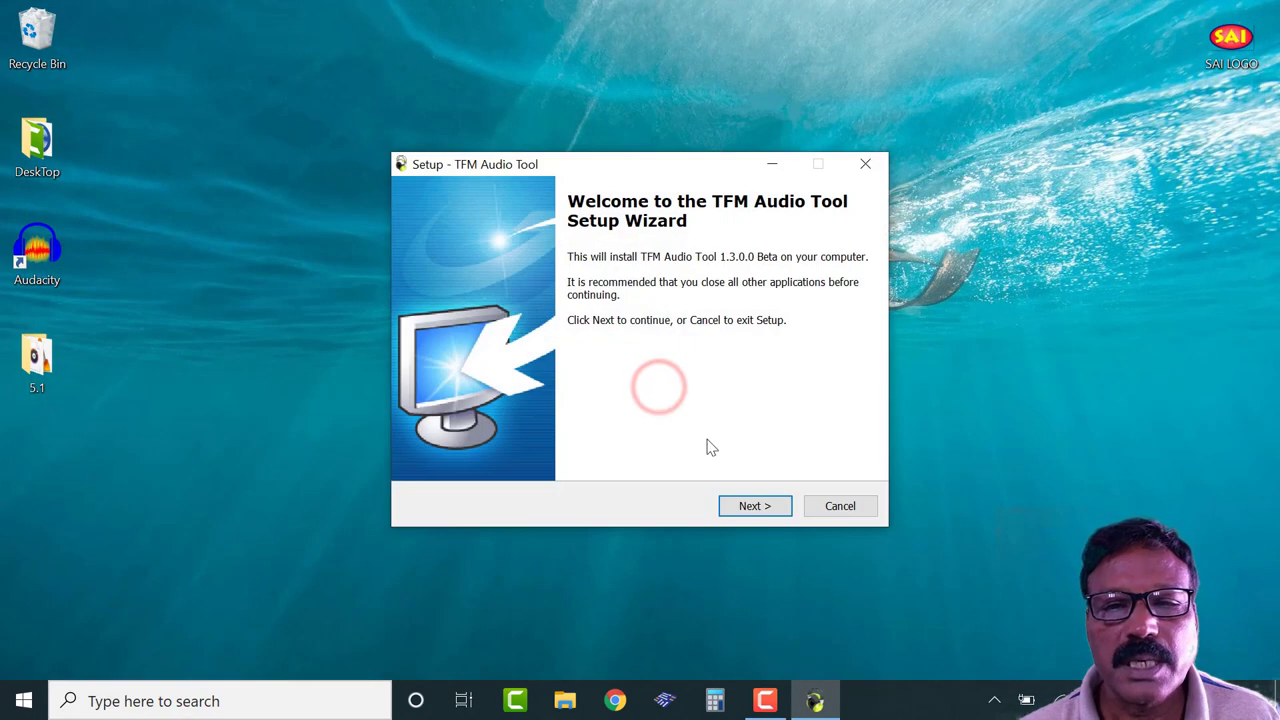
Install TFM Audio Tool in C:\Program Files (x86)\TFM Audio Tool with the ffdshow, AC3Filter and RealAlternative Lite codecs and a desktop icon.
left_click(758, 507)
left_click(760, 508)
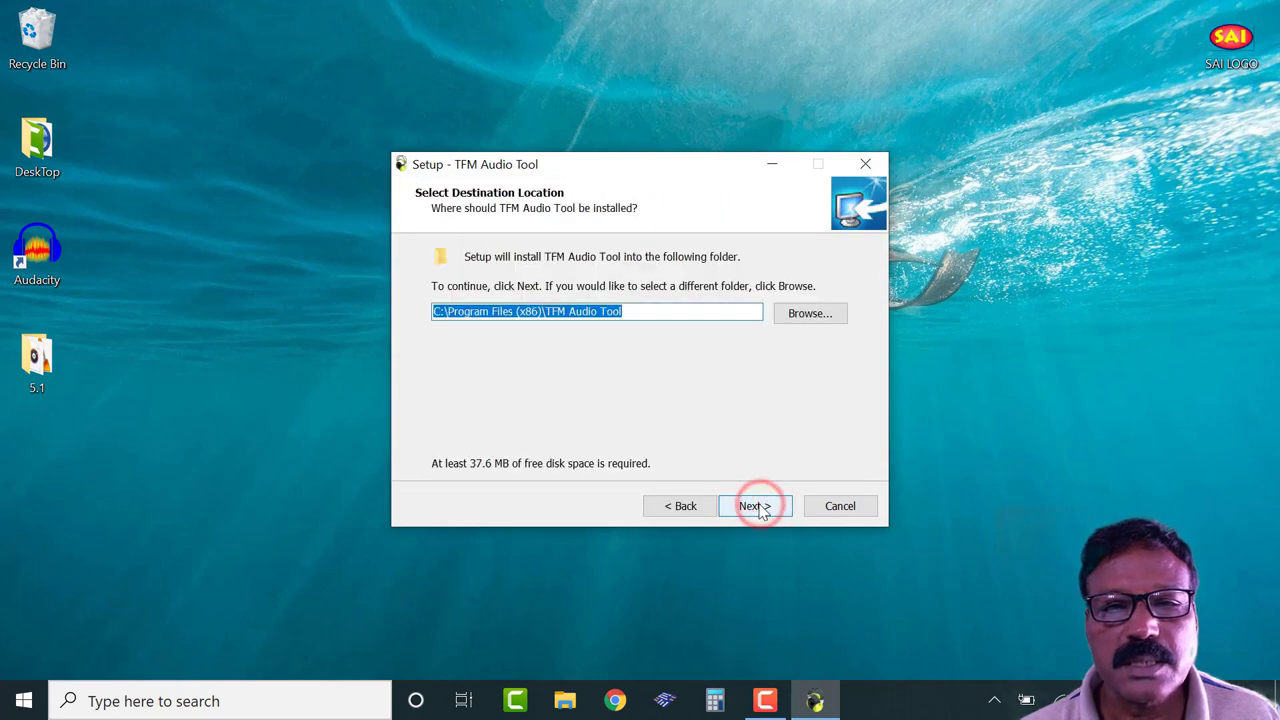
left_click(758, 506)
left_click(758, 506)
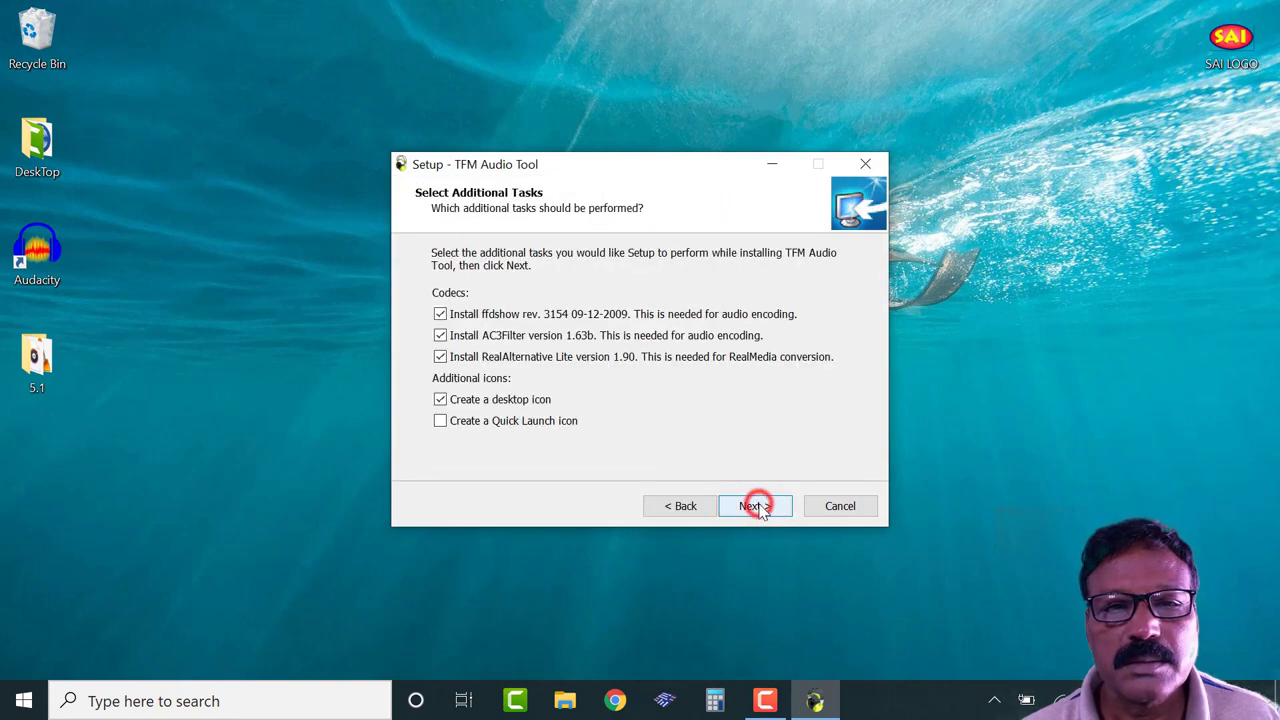
left_click(758, 506)
left_click(758, 506)
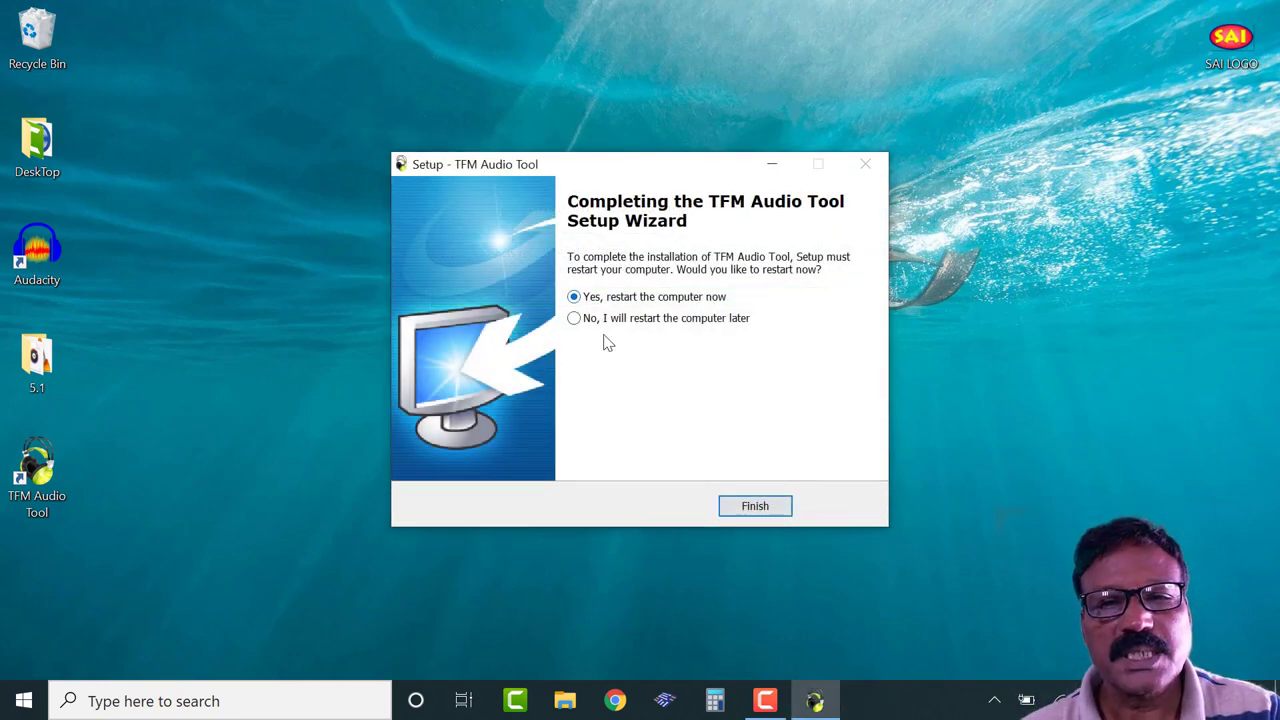
Finish the setup wizard with the option to restart the computer later.
left_click(575, 319)
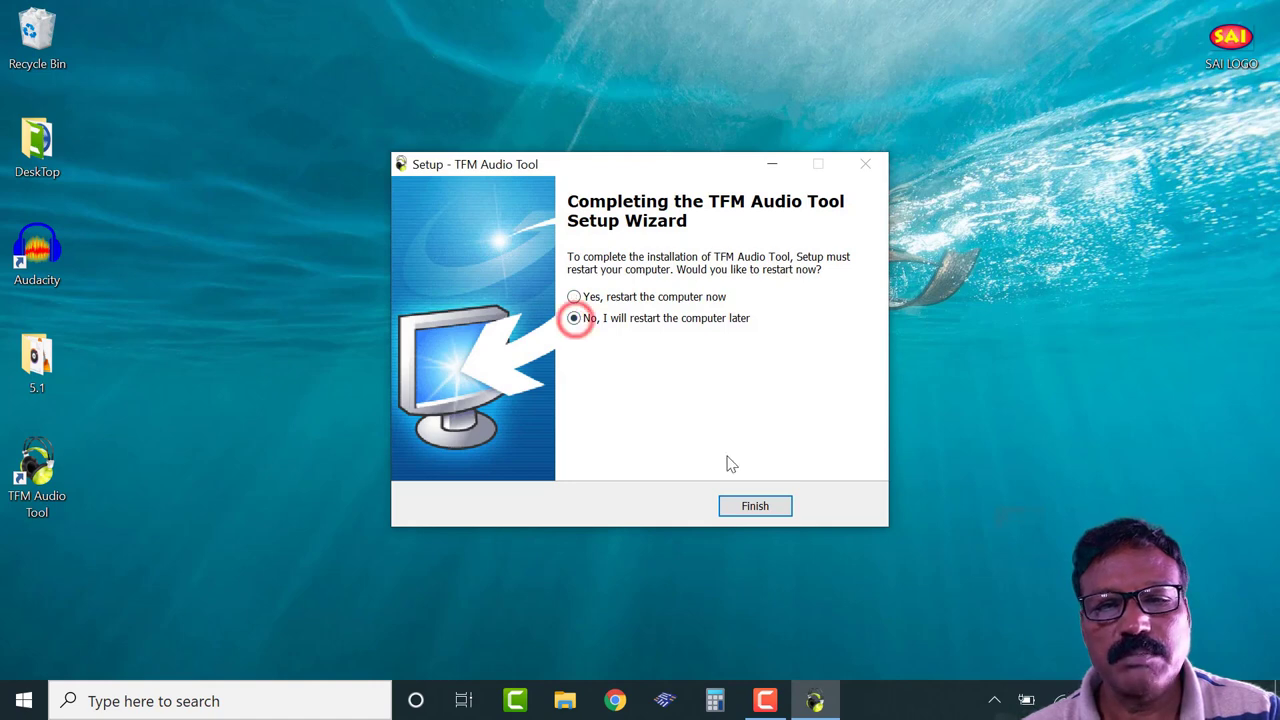
left_click(754, 507)
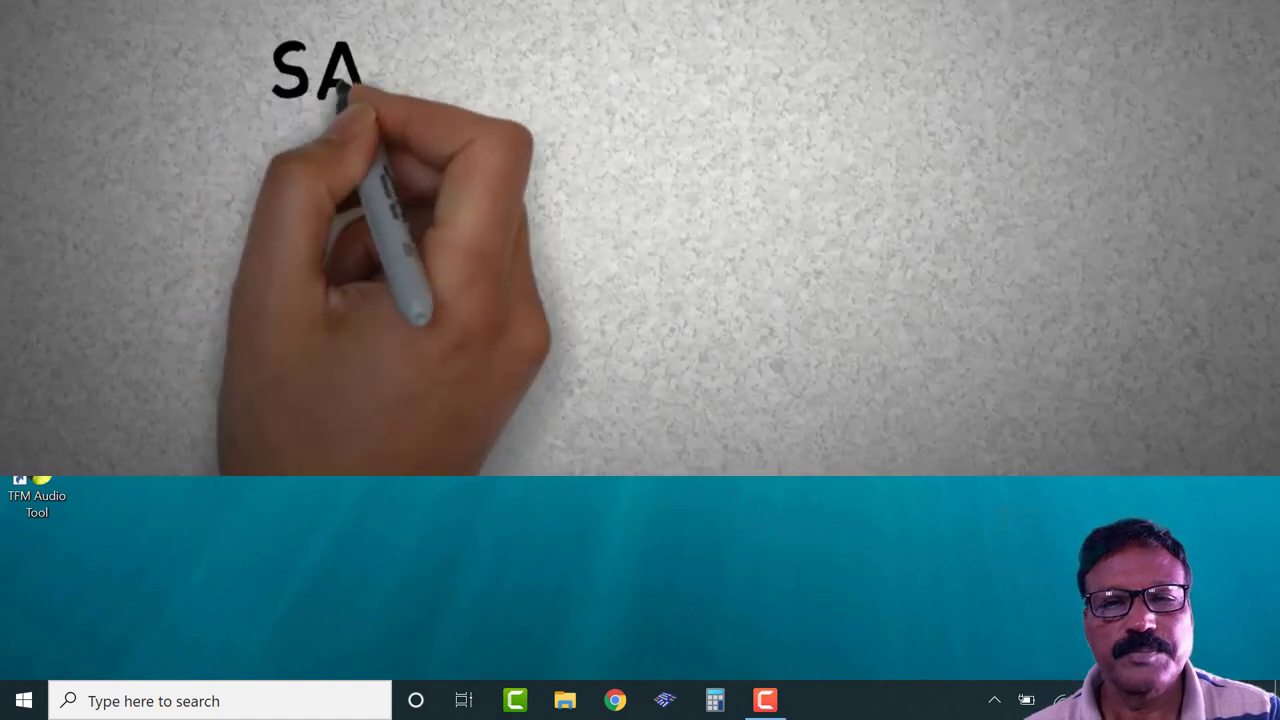
right_click(393, 482)
key("Escape")
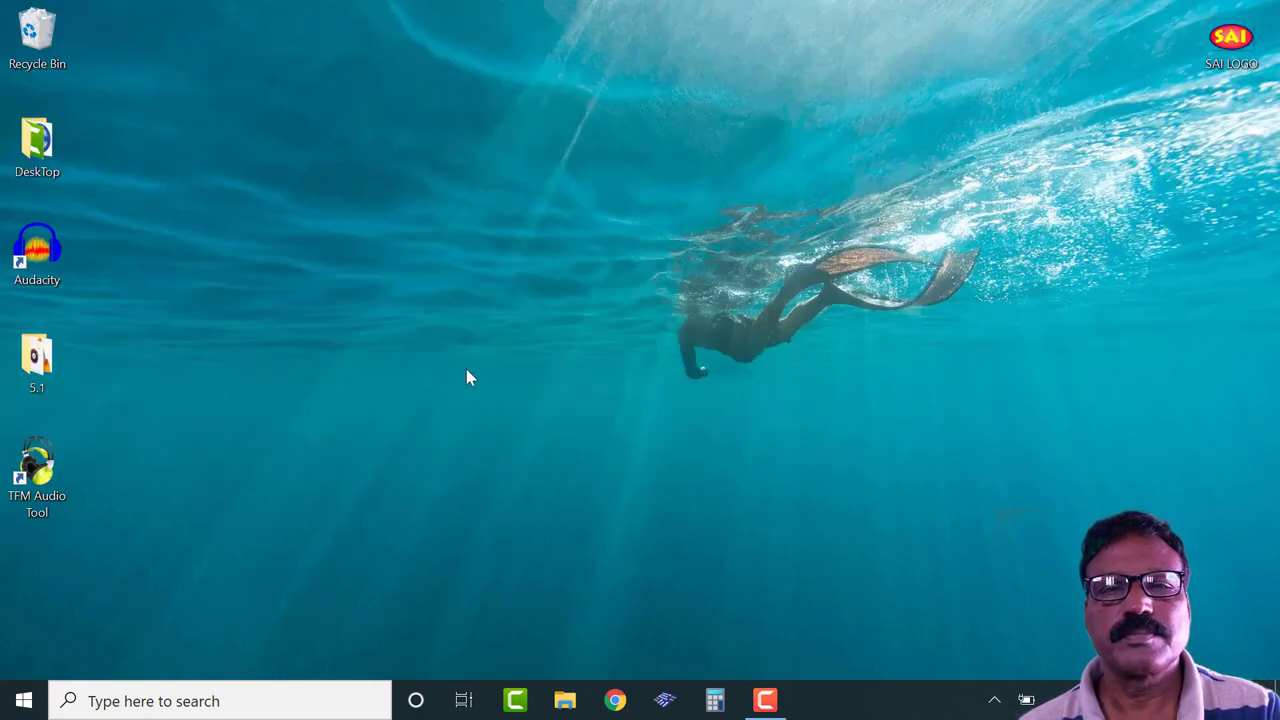
right_click(479, 358)
left_click(430, 407)
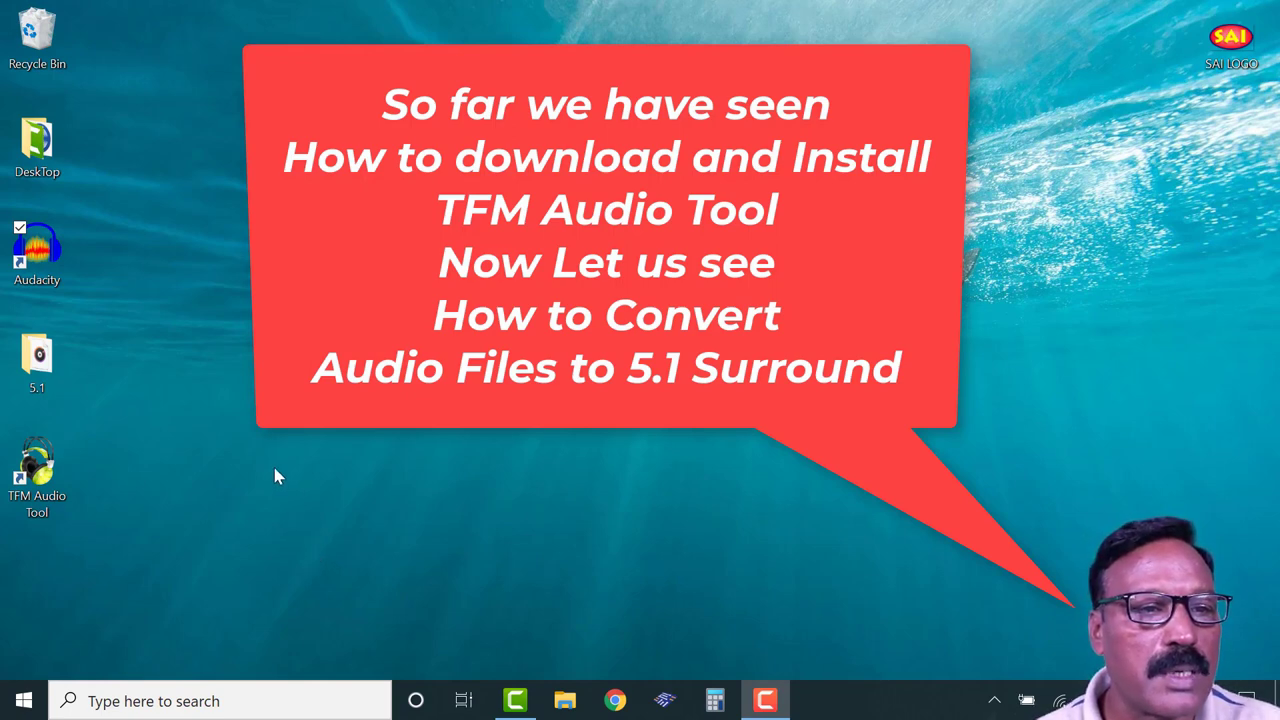
Check the desktop folder 5.1 for 1.After_You mp3, and open and play that file in Audacity to examine its channels.
double_click(40, 366)
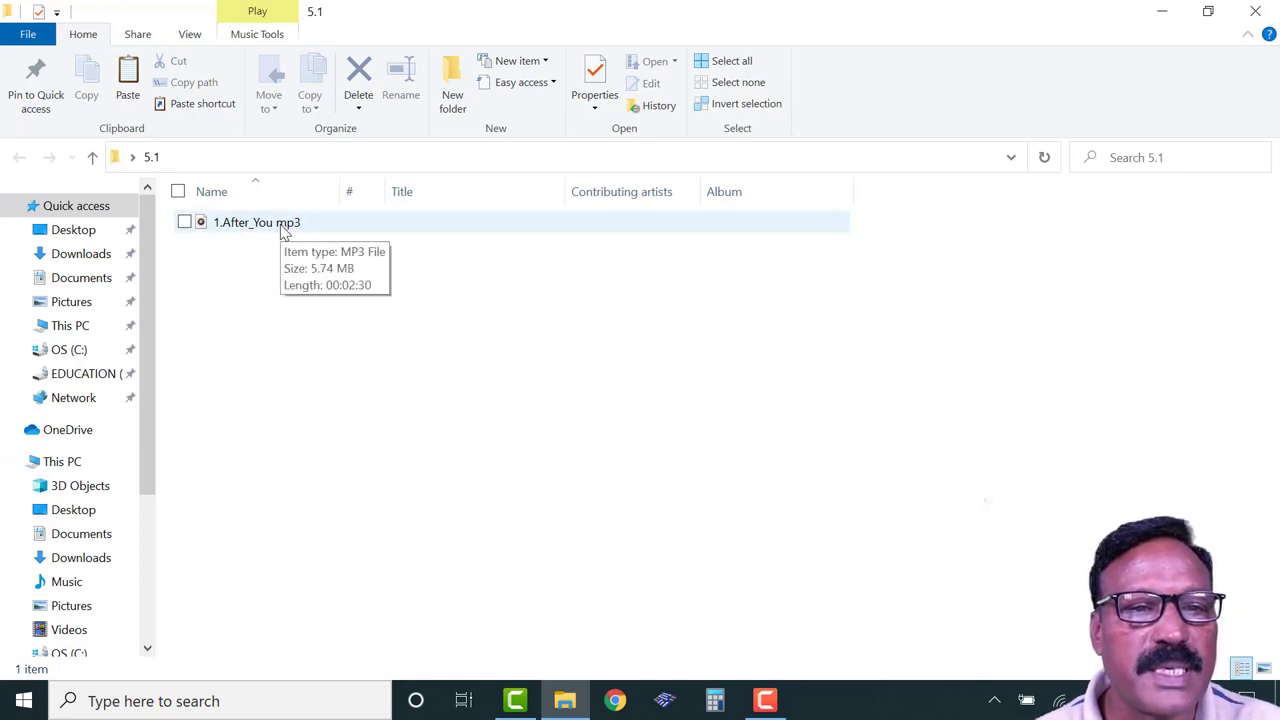
left_click(1259, 12)
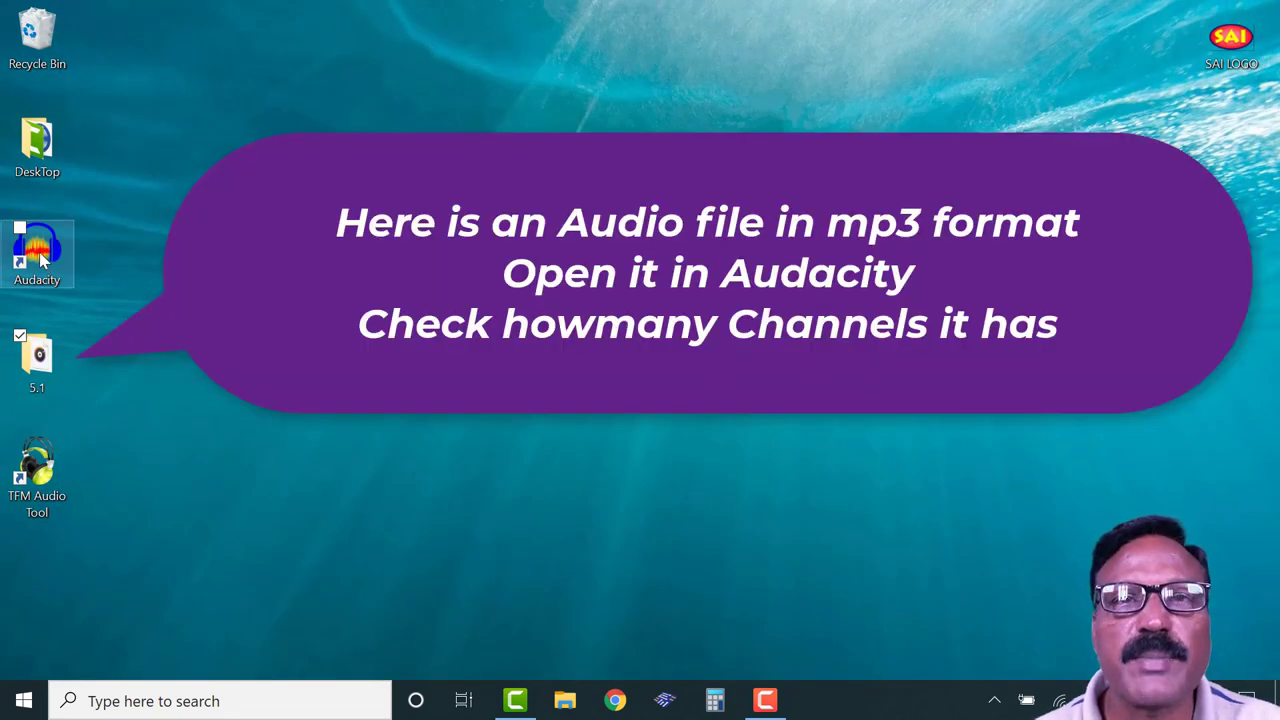
left_click(43, 259)
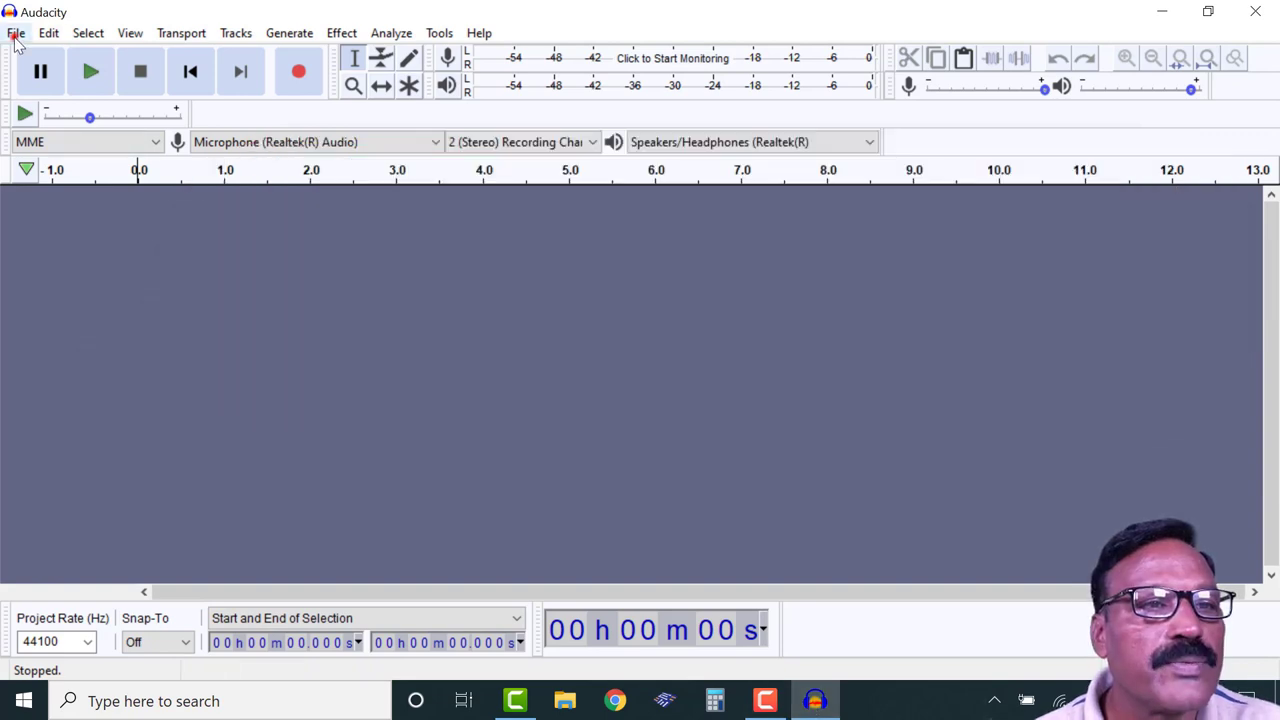
left_click(16, 33)
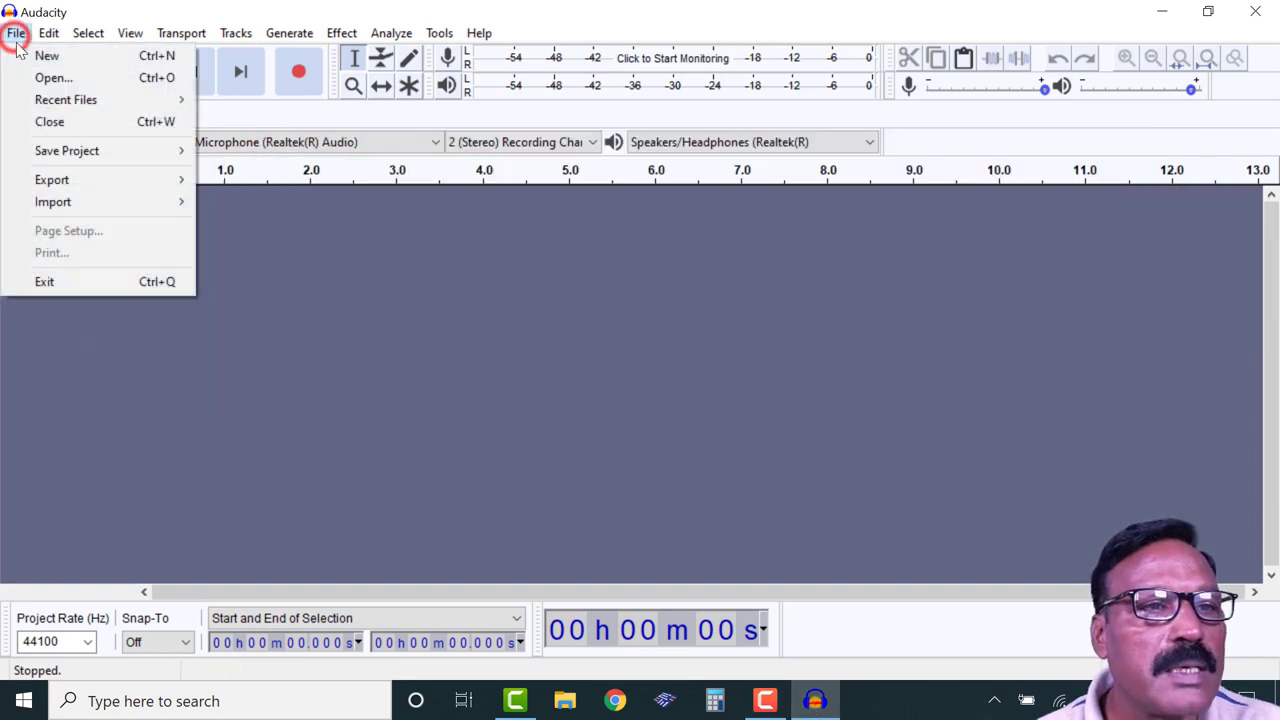
left_click(45, 78)
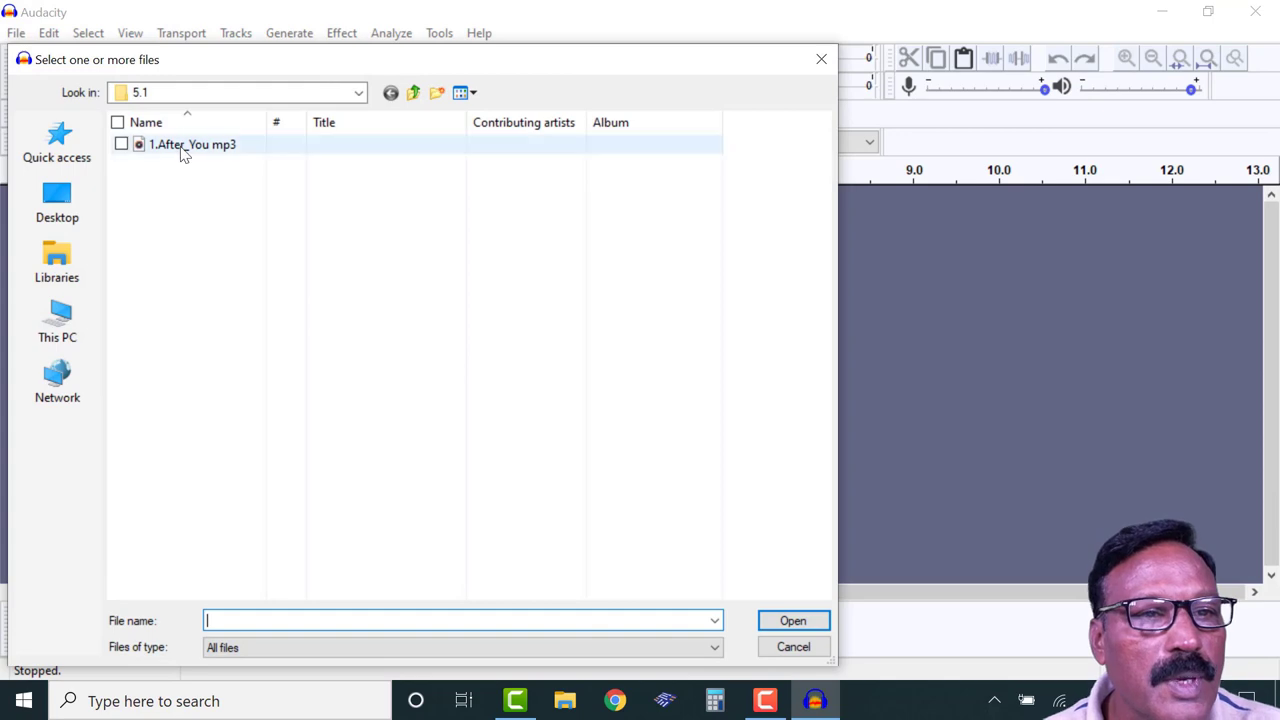
left_click(180, 146)
double_click(180, 146)
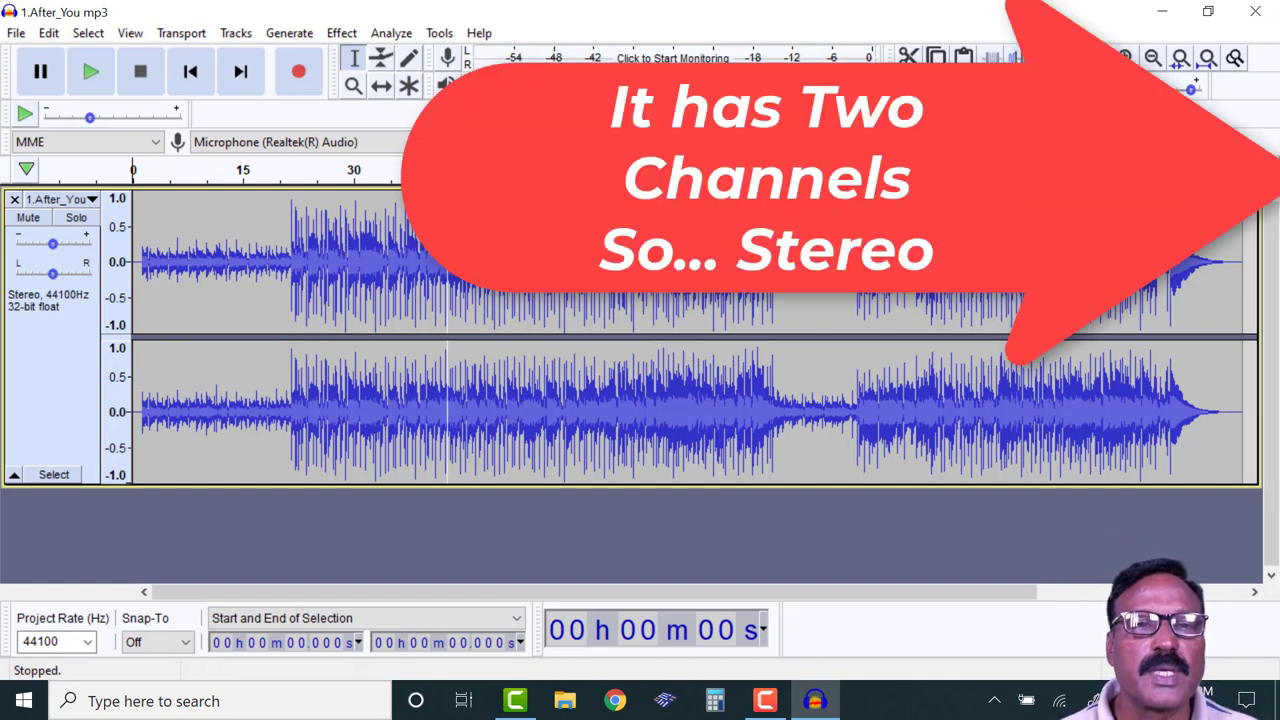
key("space")
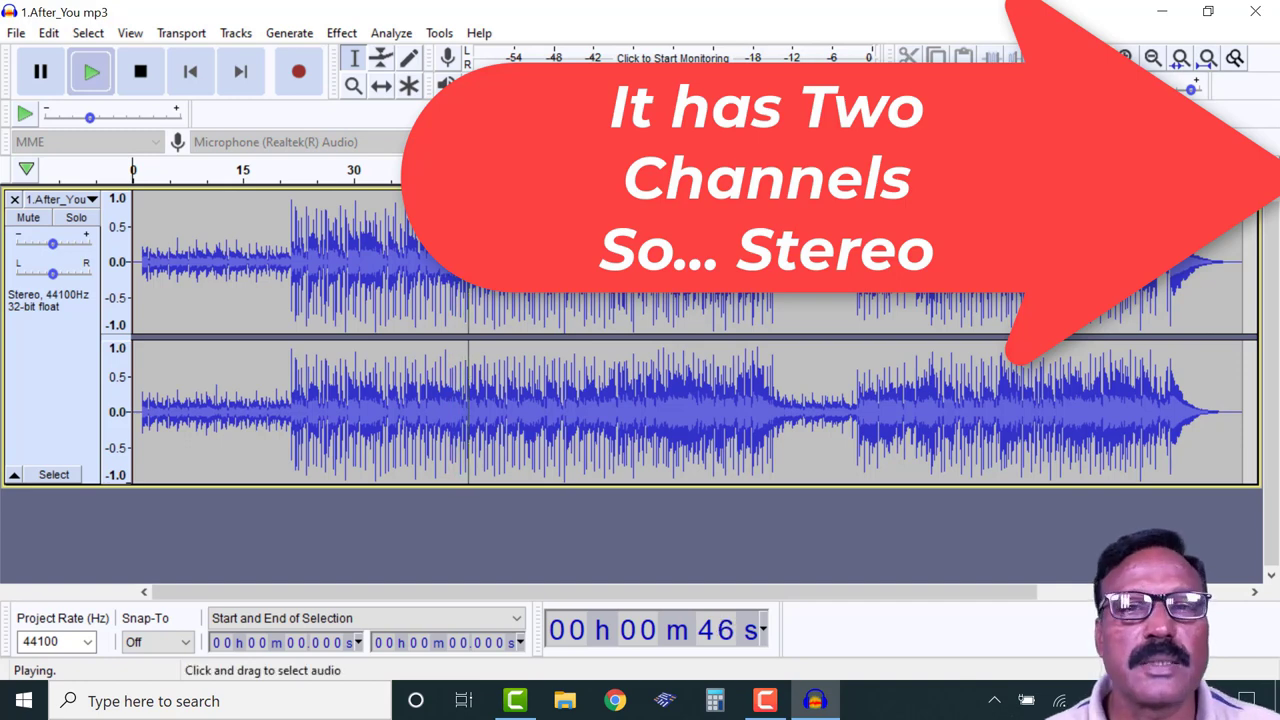
Close the Audacity project without saving it and launch TFM Audio Tool from the desktop.
left_click(1252, 14)
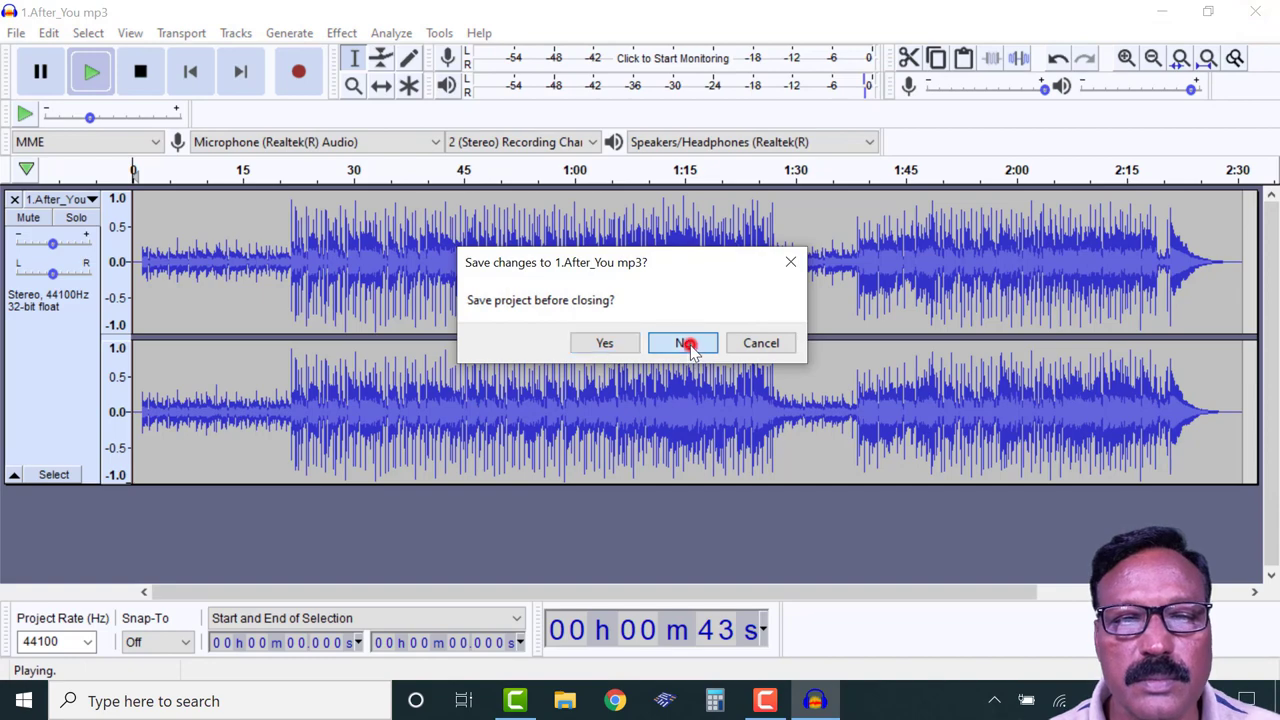
left_click(690, 345)
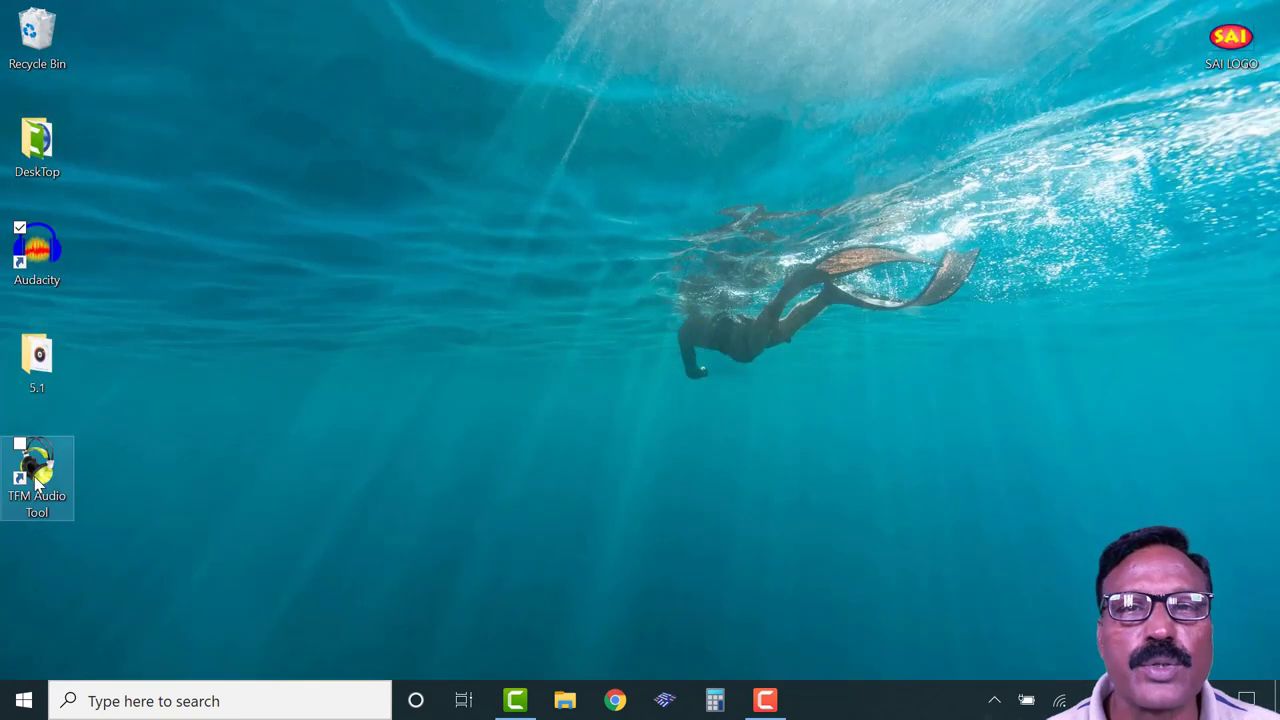
double_click(37, 470)
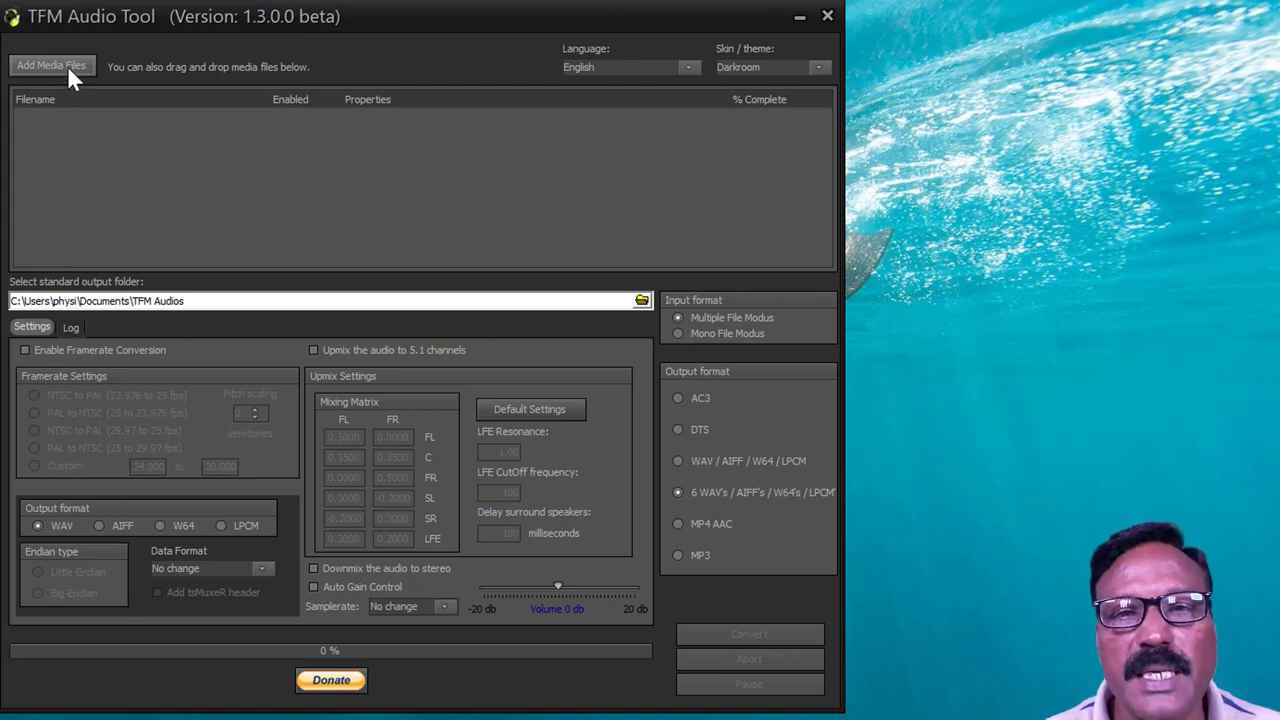
Try the Black skin and switch the theme back to Darkroom.
left_click(816, 68)
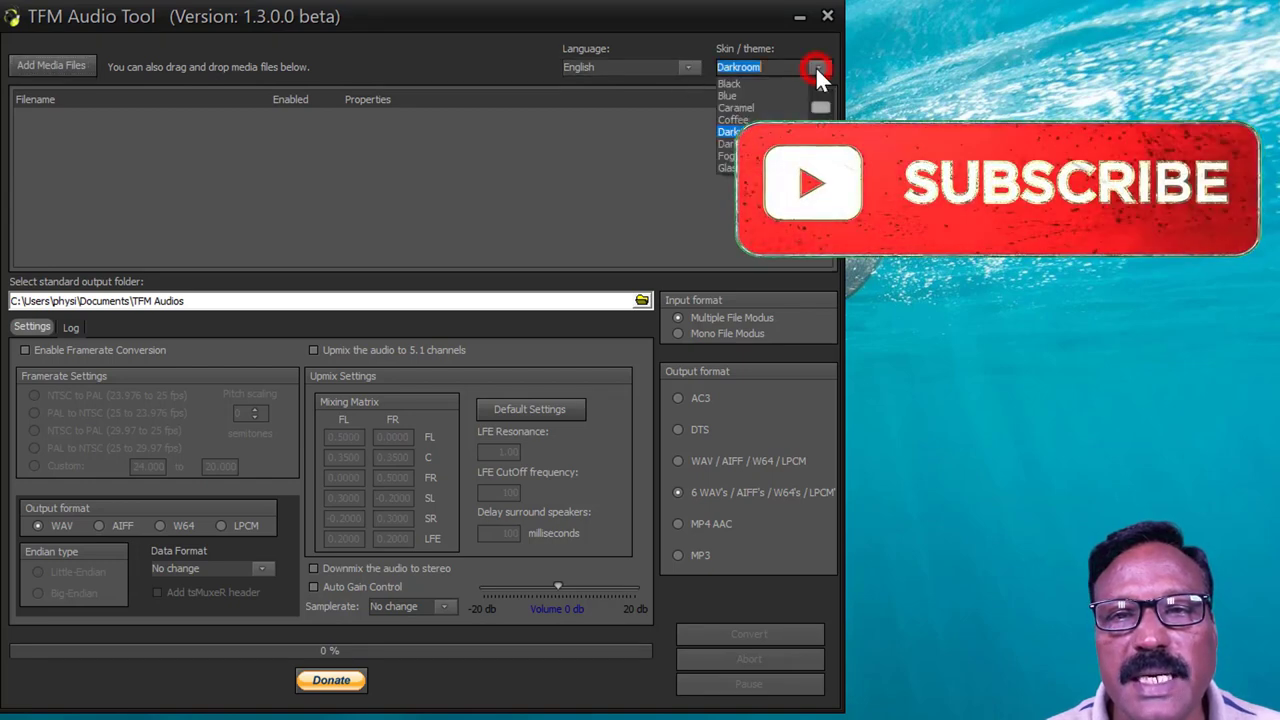
left_click(758, 83)
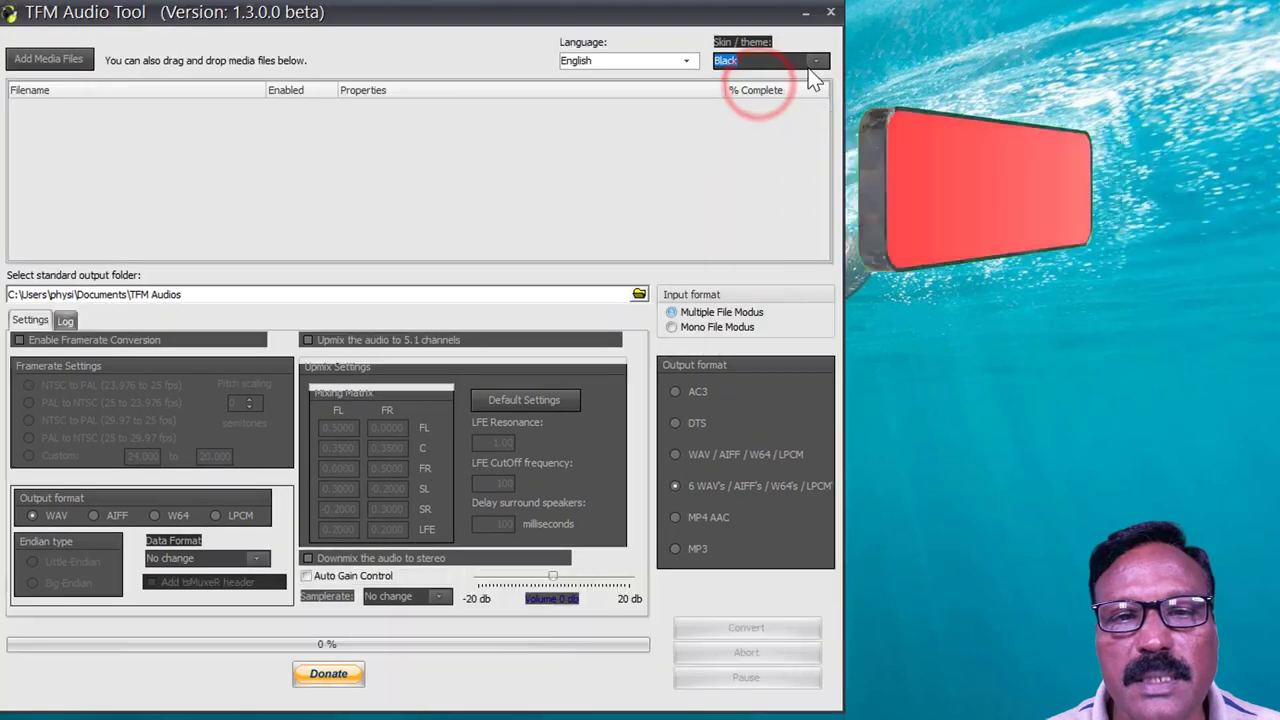
left_click(818, 60)
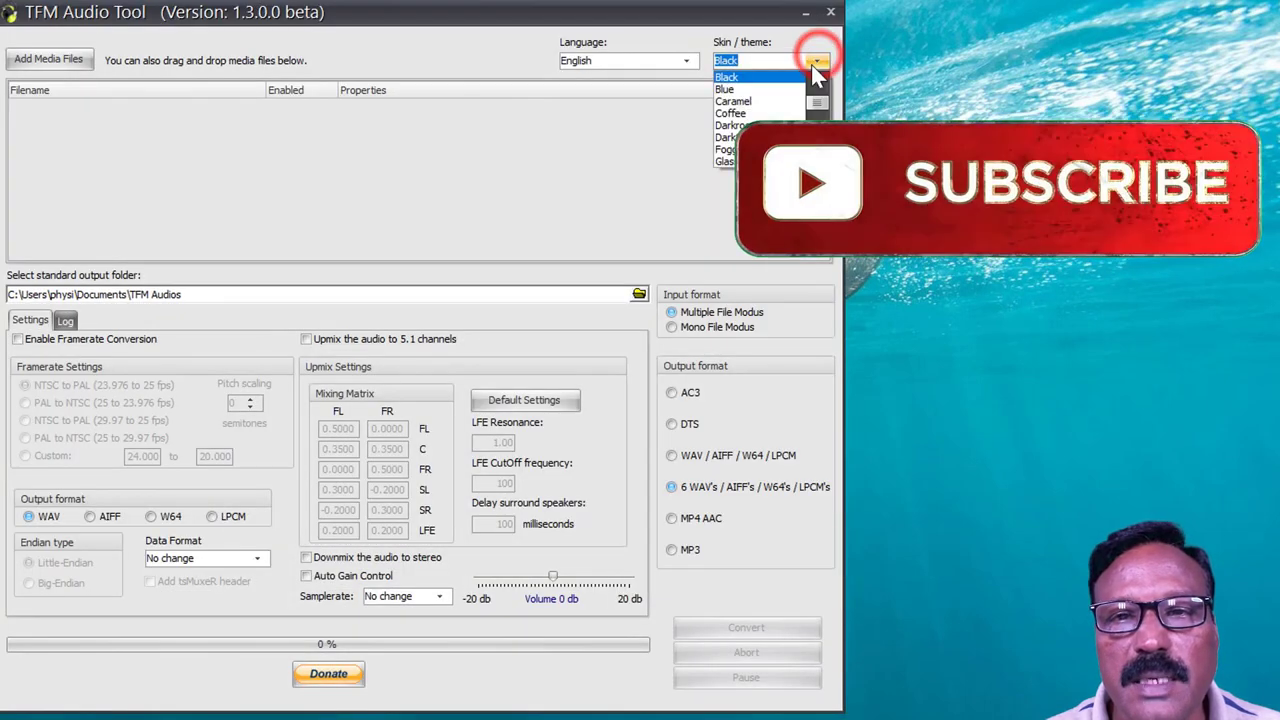
left_click(772, 125)
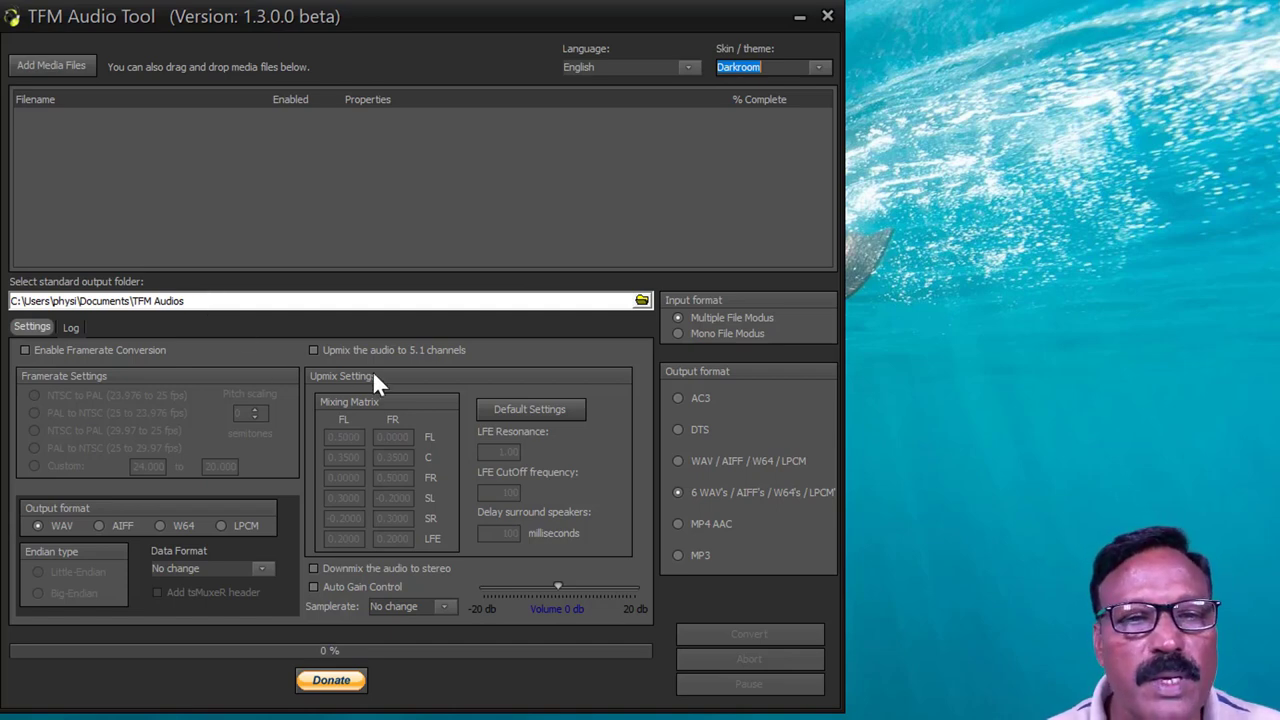
Add 1.After_You mp3 from the 5.1 folder on the Desktop as the media file to convert.
left_click(50, 70)
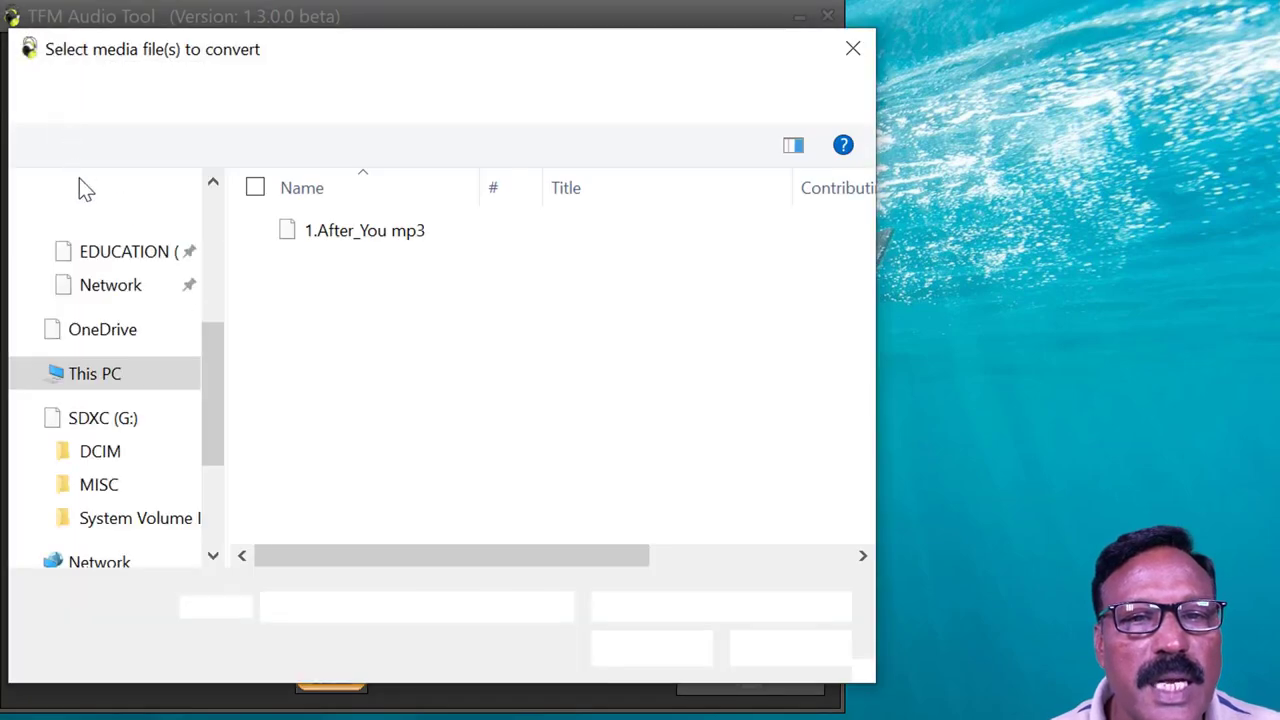
left_click(114, 266)
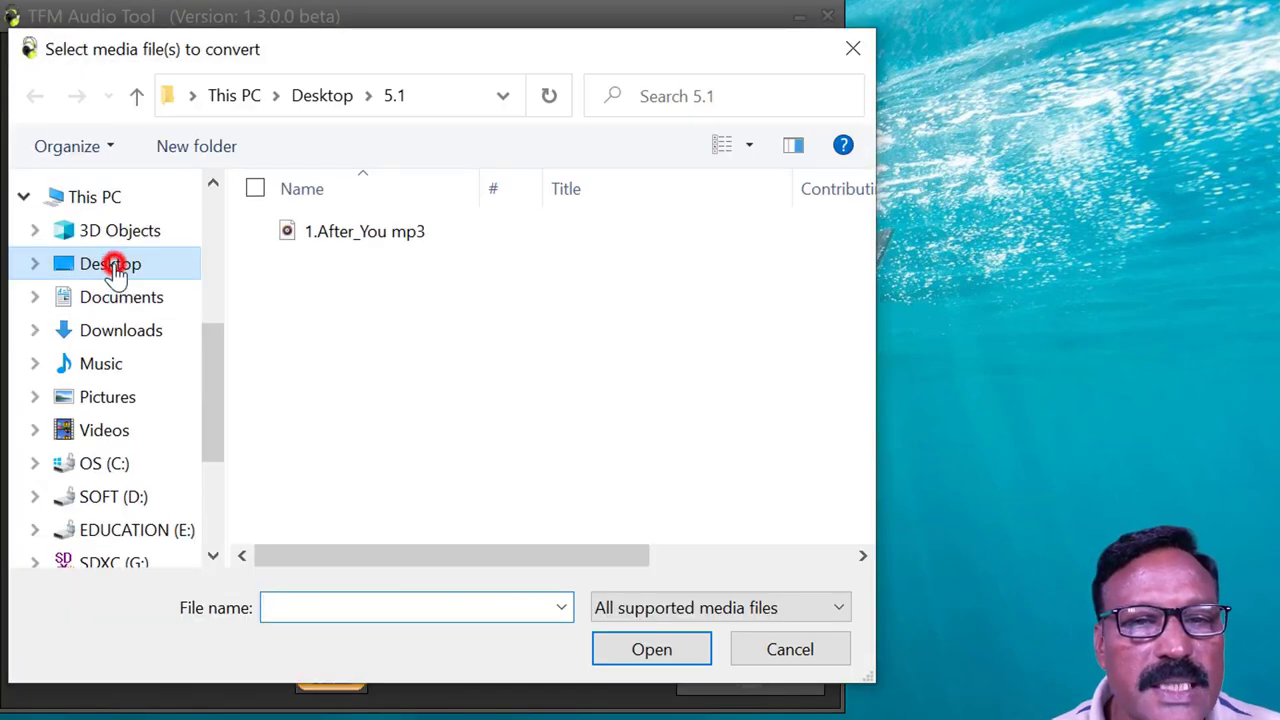
double_click(326, 229)
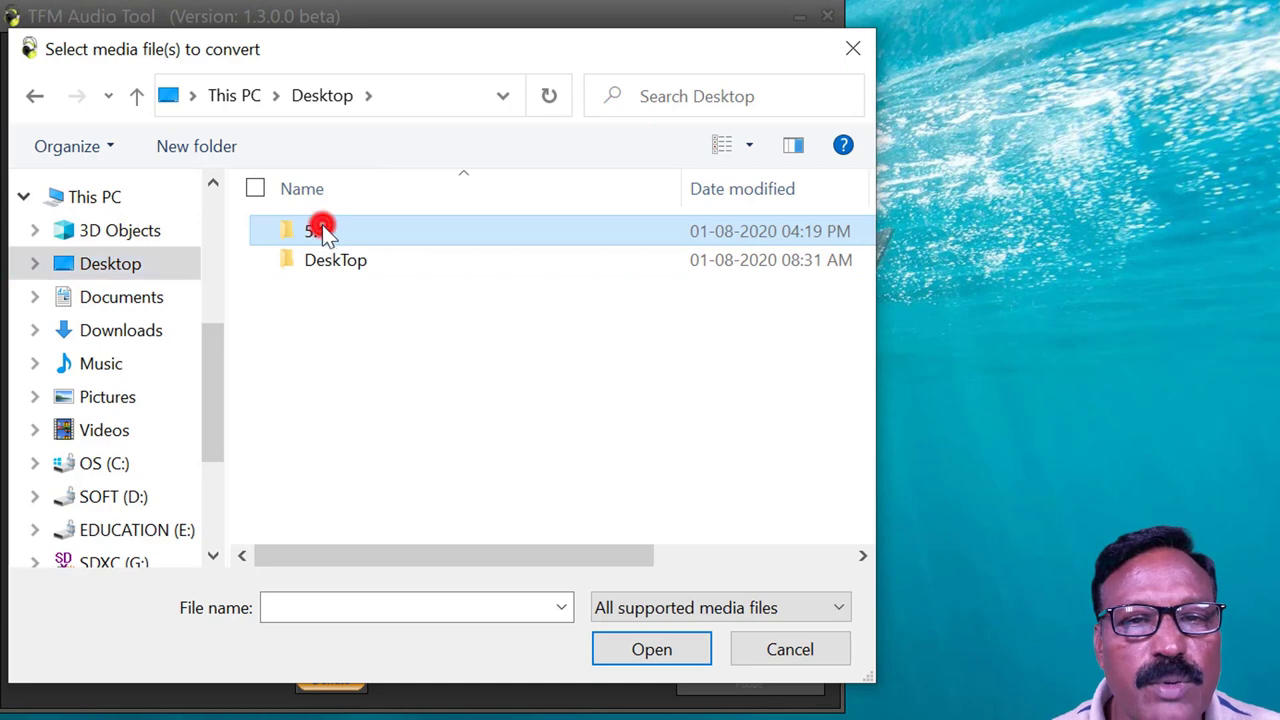
double_click(323, 233)
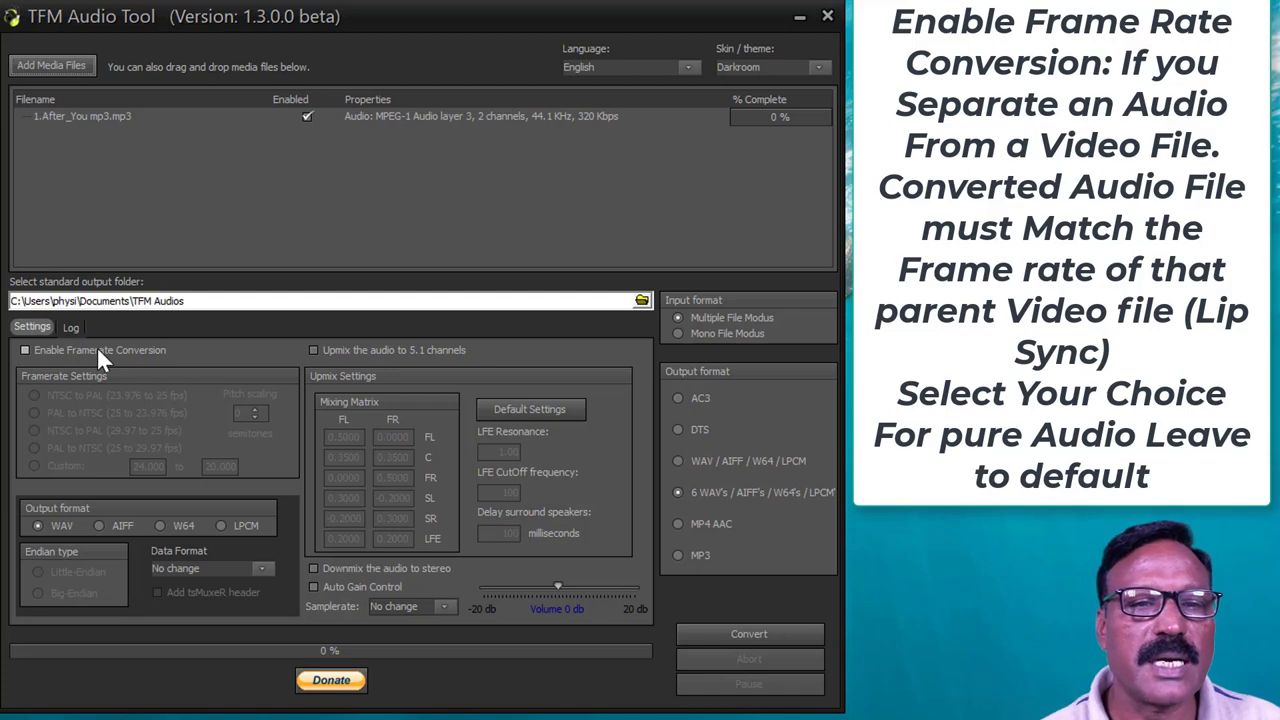
Enable framerate conversion and the upmix of the audio to 5.1 channels.
left_click(24, 349)
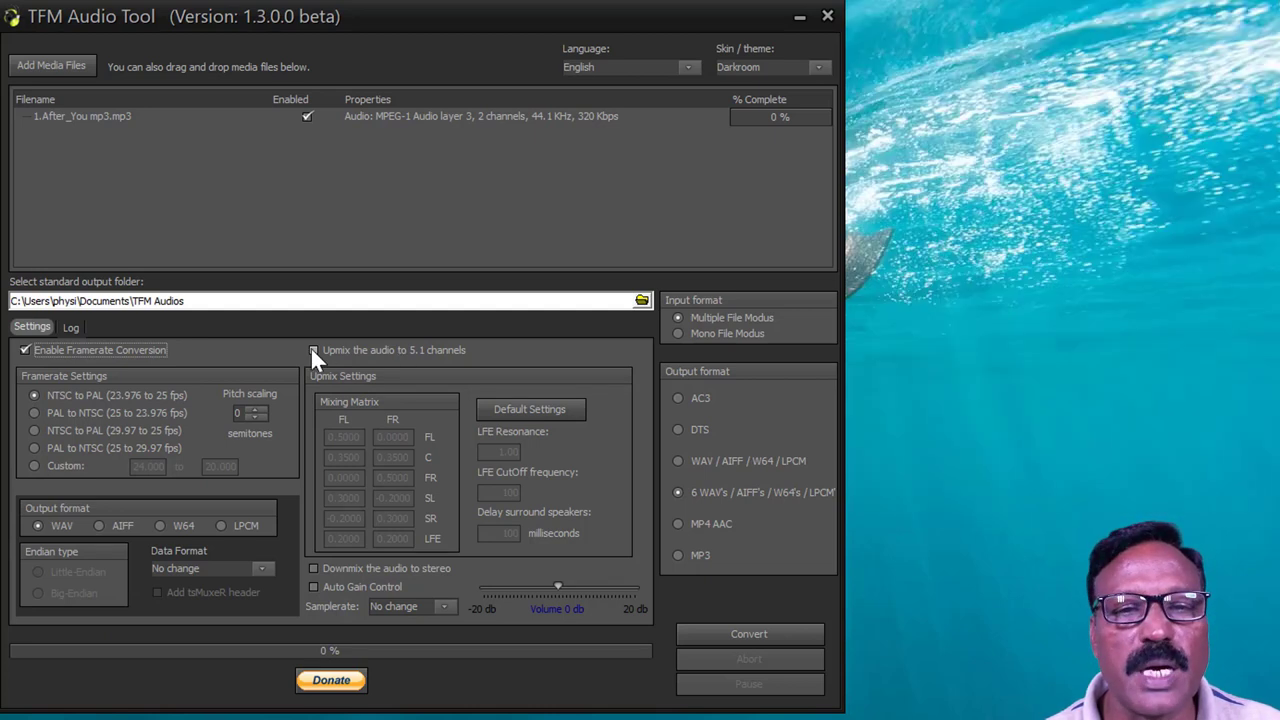
left_click(313, 350)
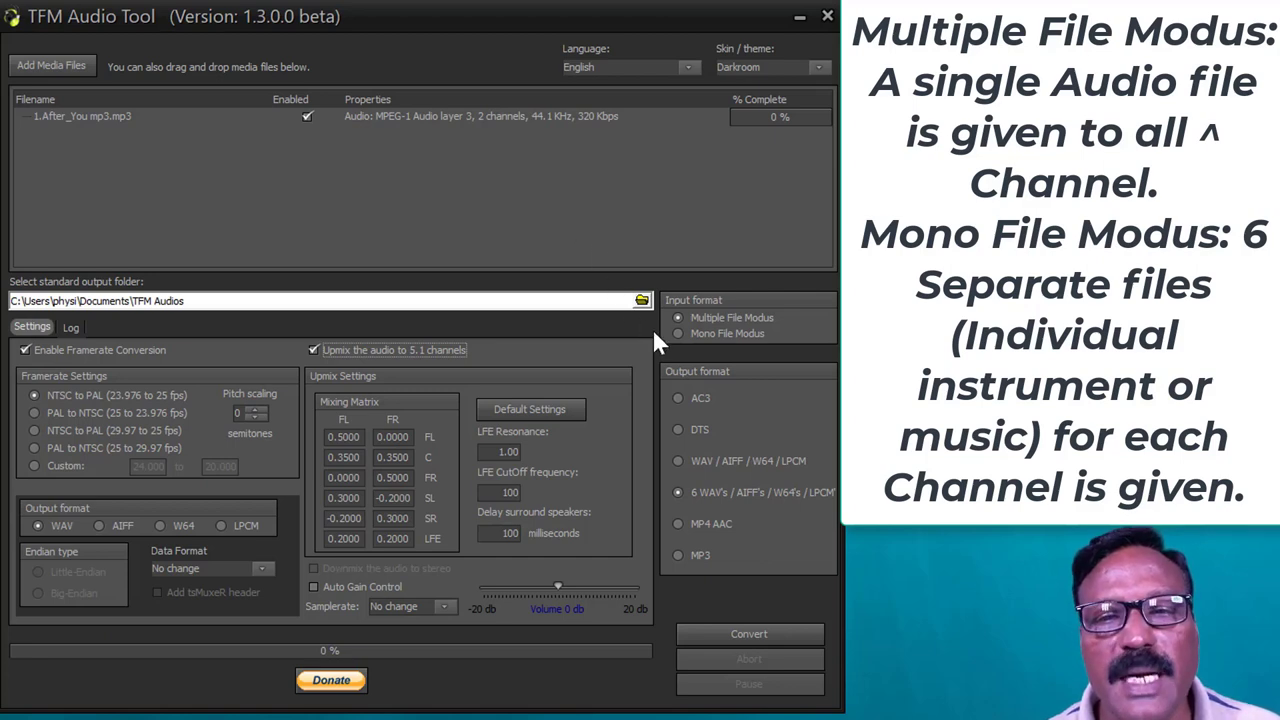
Switch the input format to Mono File Modus and try the file selection for the C and FR channels, cancelling both.
left_click(678, 334)
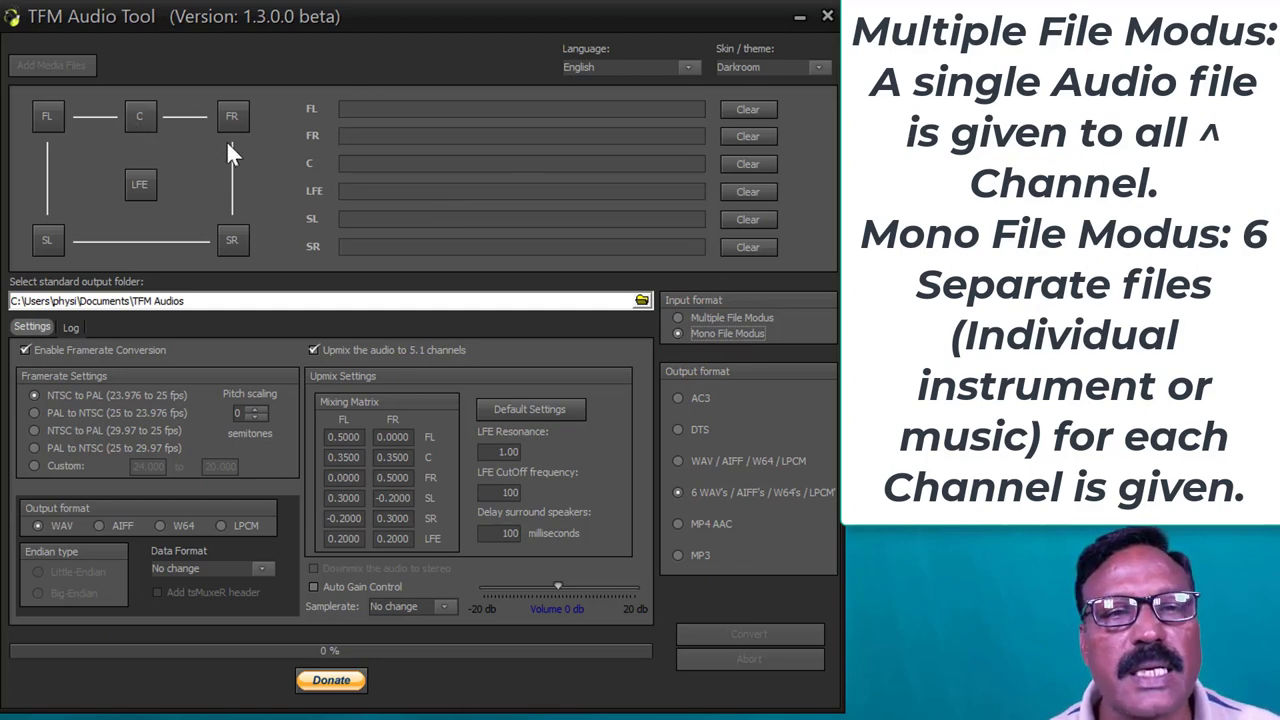
left_click(137, 117)
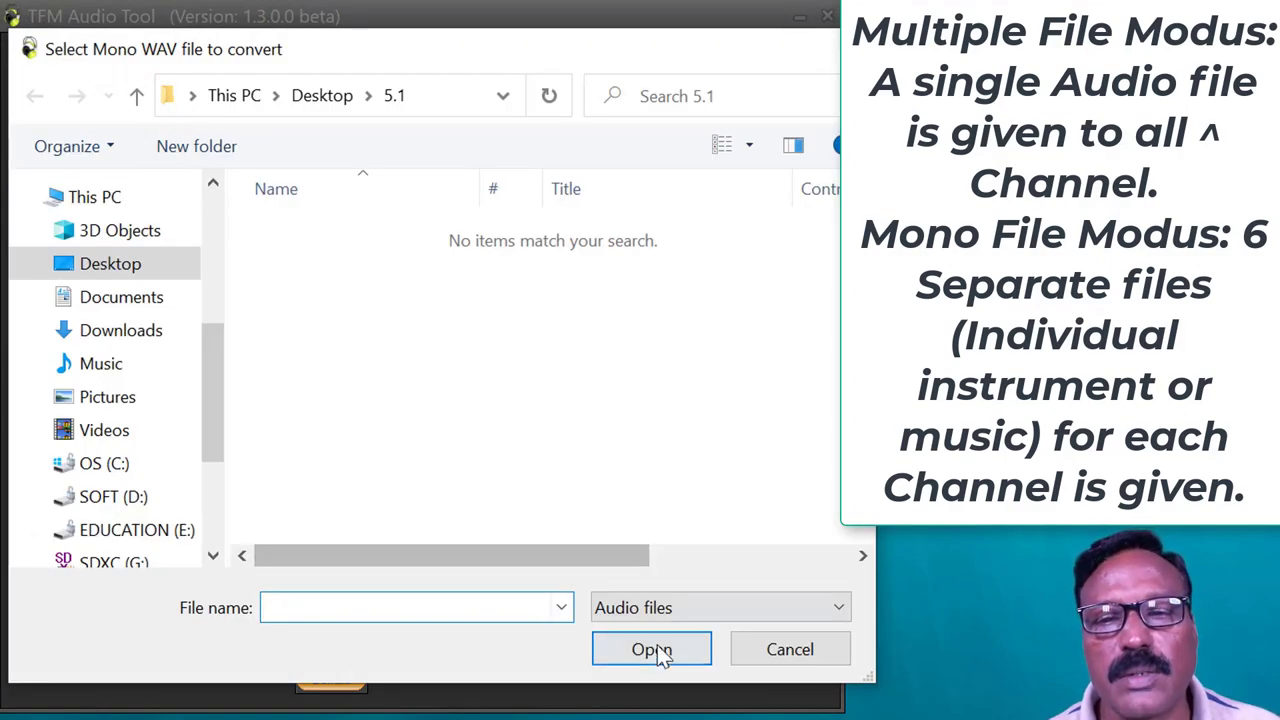
left_click(752, 645)
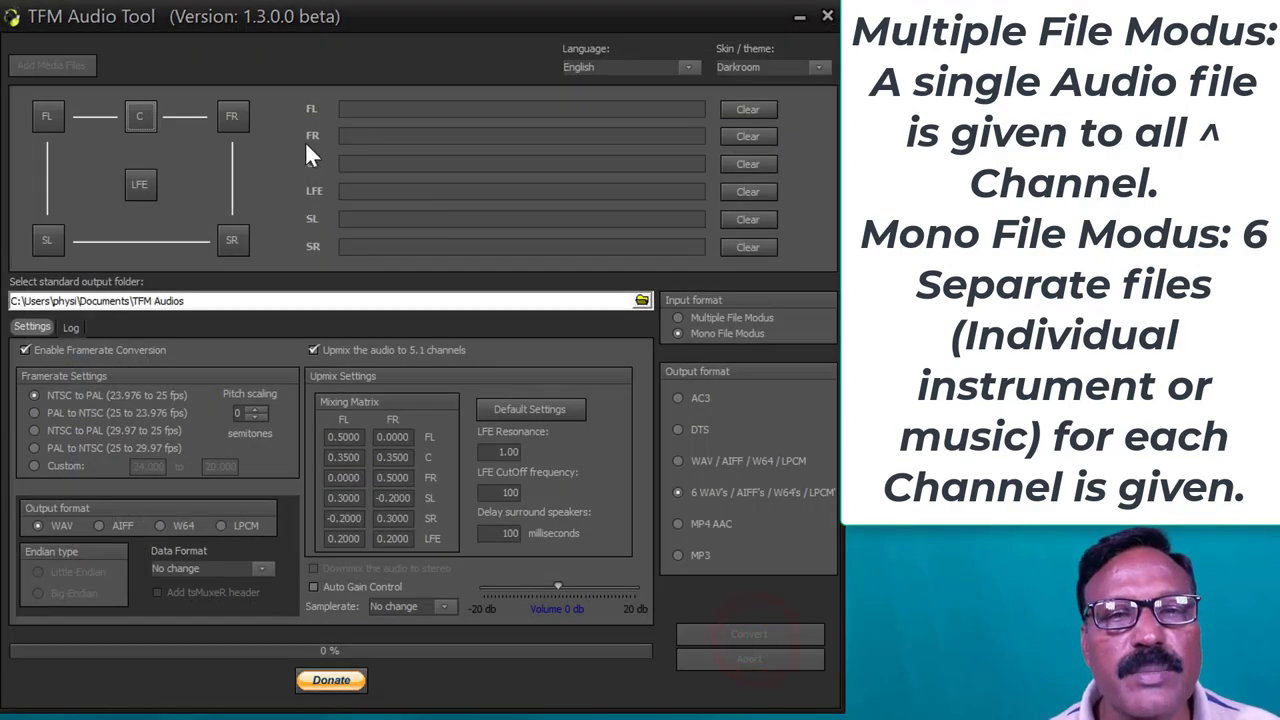
left_click(240, 116)
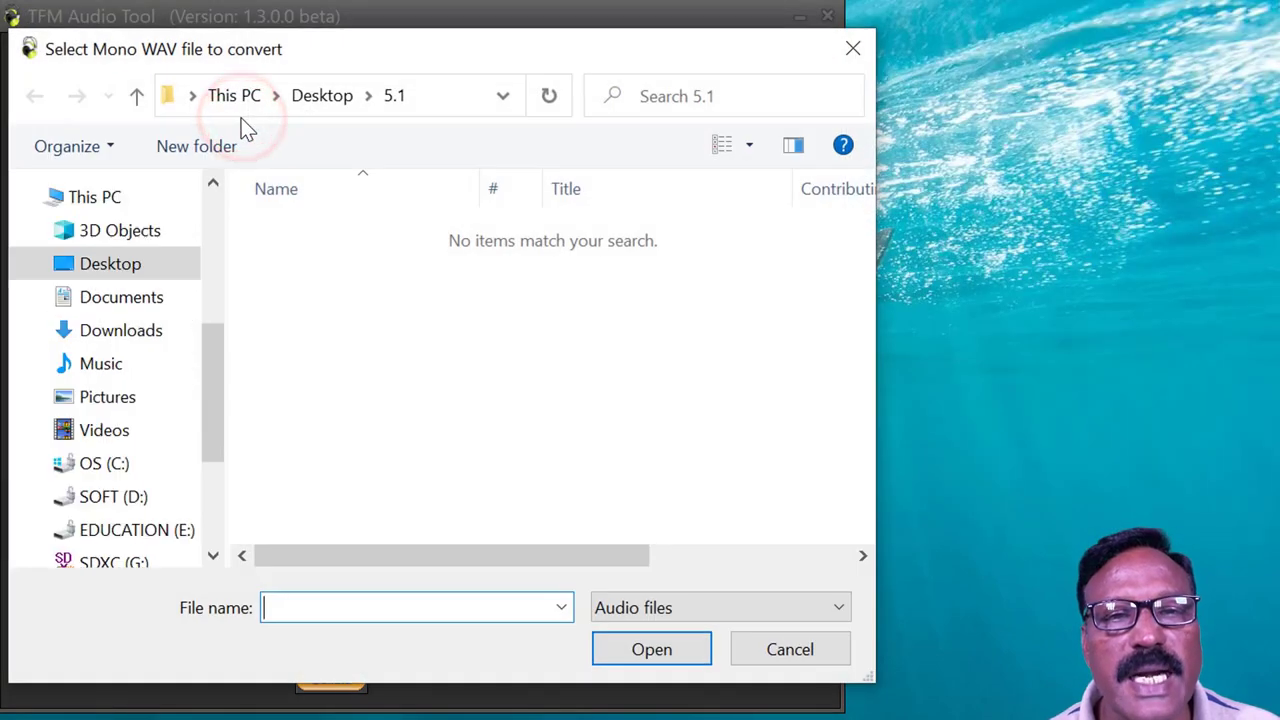
left_click(768, 649)
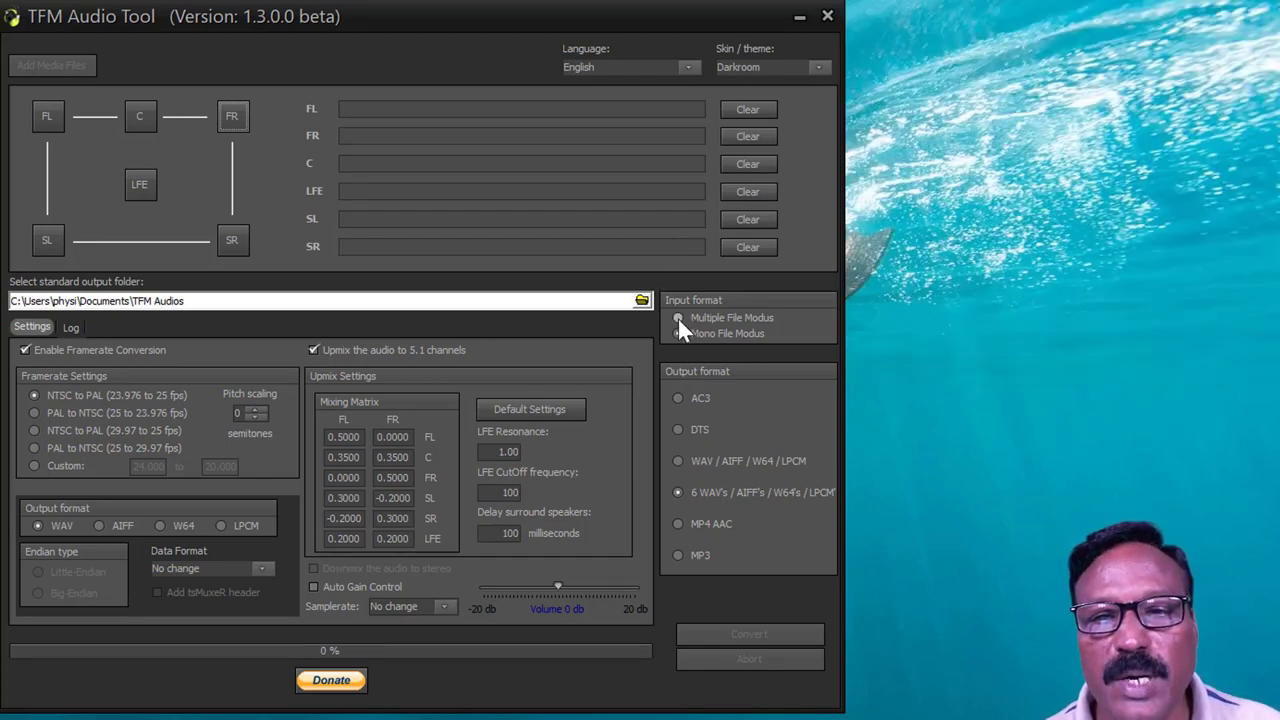
Set the input format to Multiple File Modus and add 1.After_You mp3 from the 5.1 folder to the empty list.
left_click(678, 318)
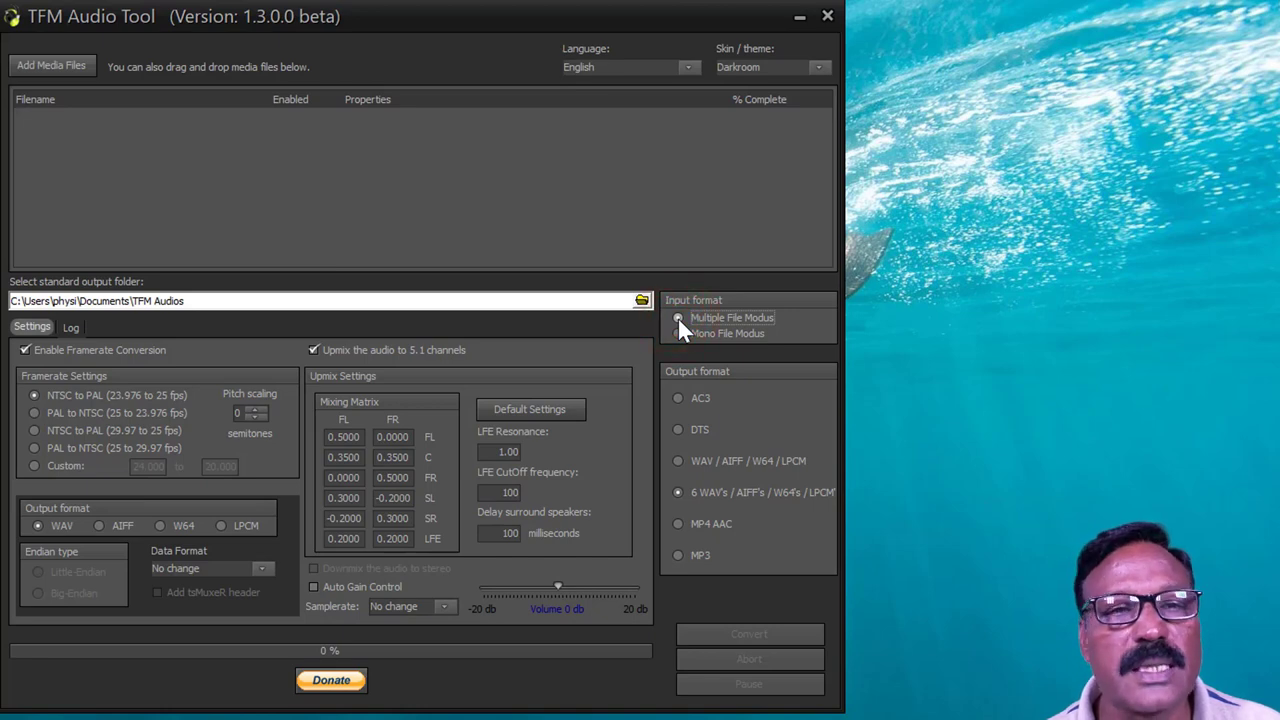
left_click(69, 67)
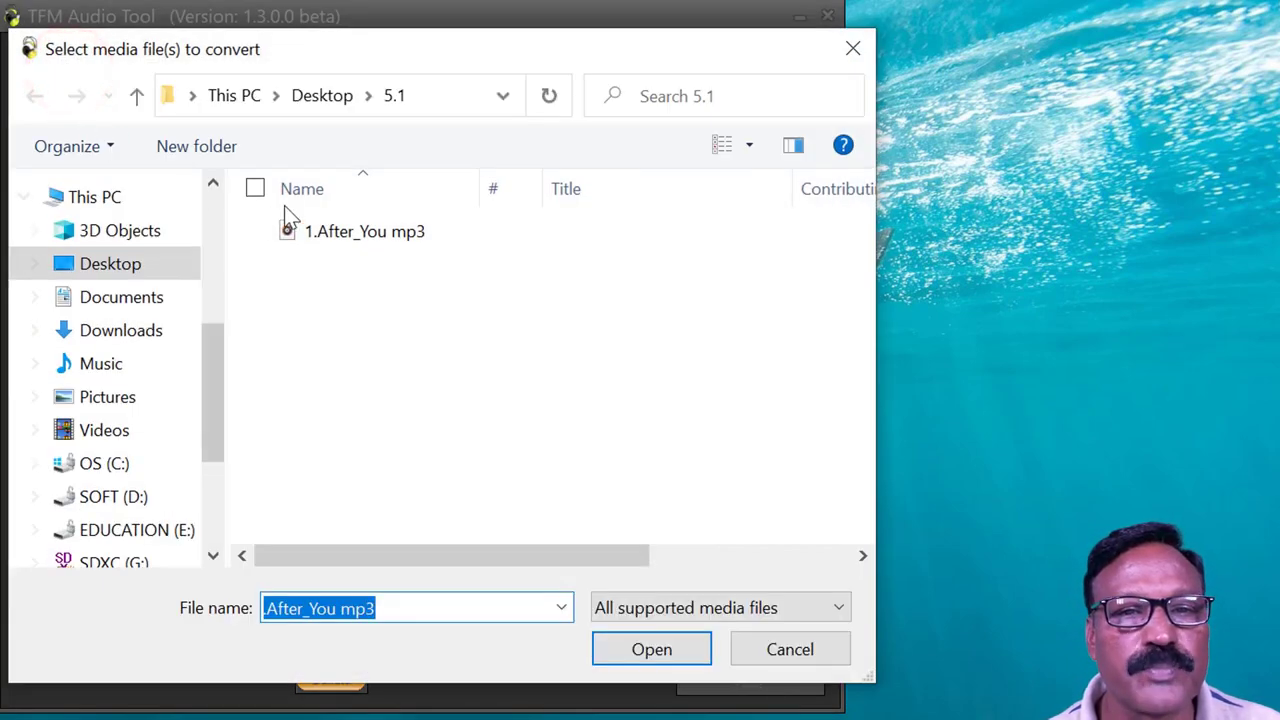
double_click(290, 228)
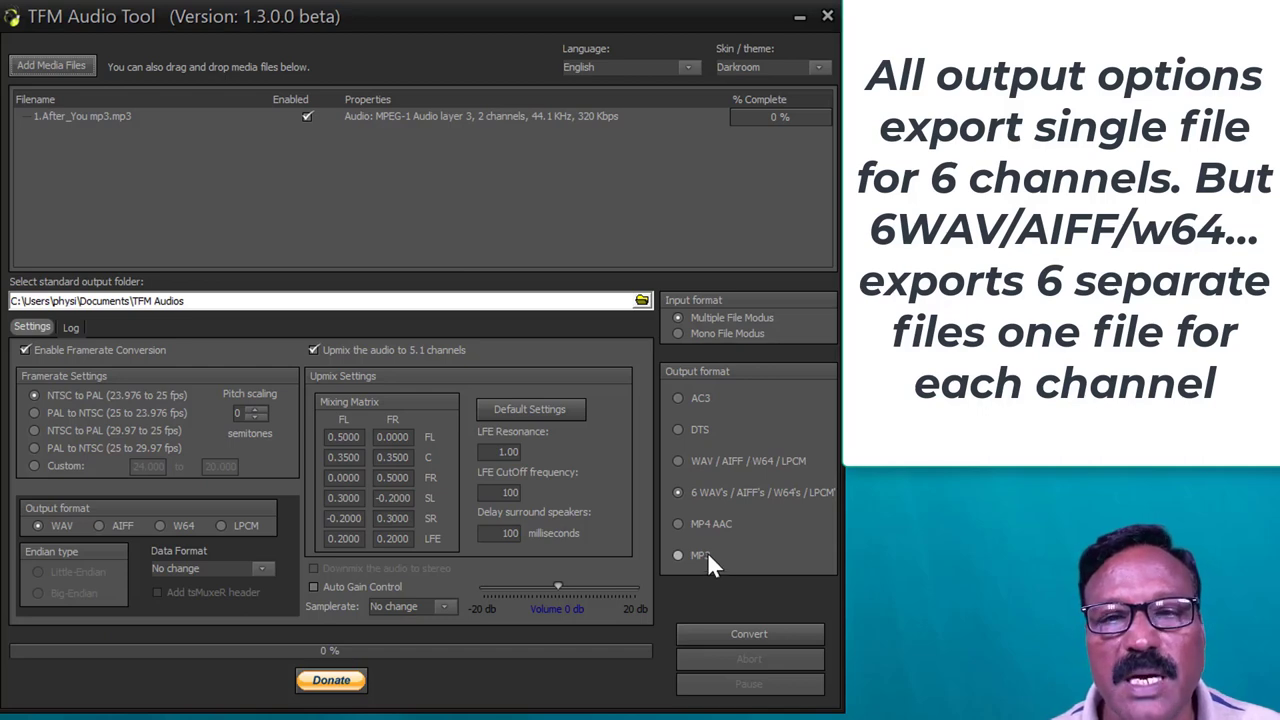
Convert the file to DTS output format with a bitrate of 1344 kbps.
left_click(678, 430)
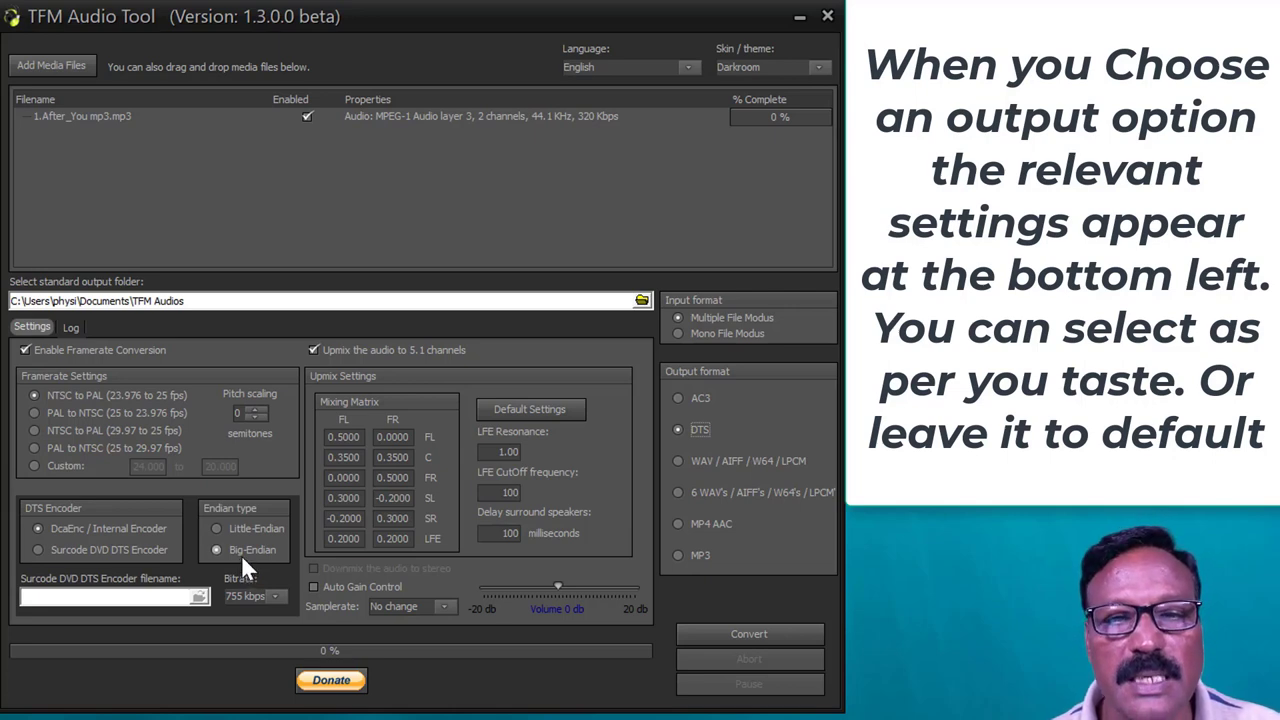
left_click(275, 598)
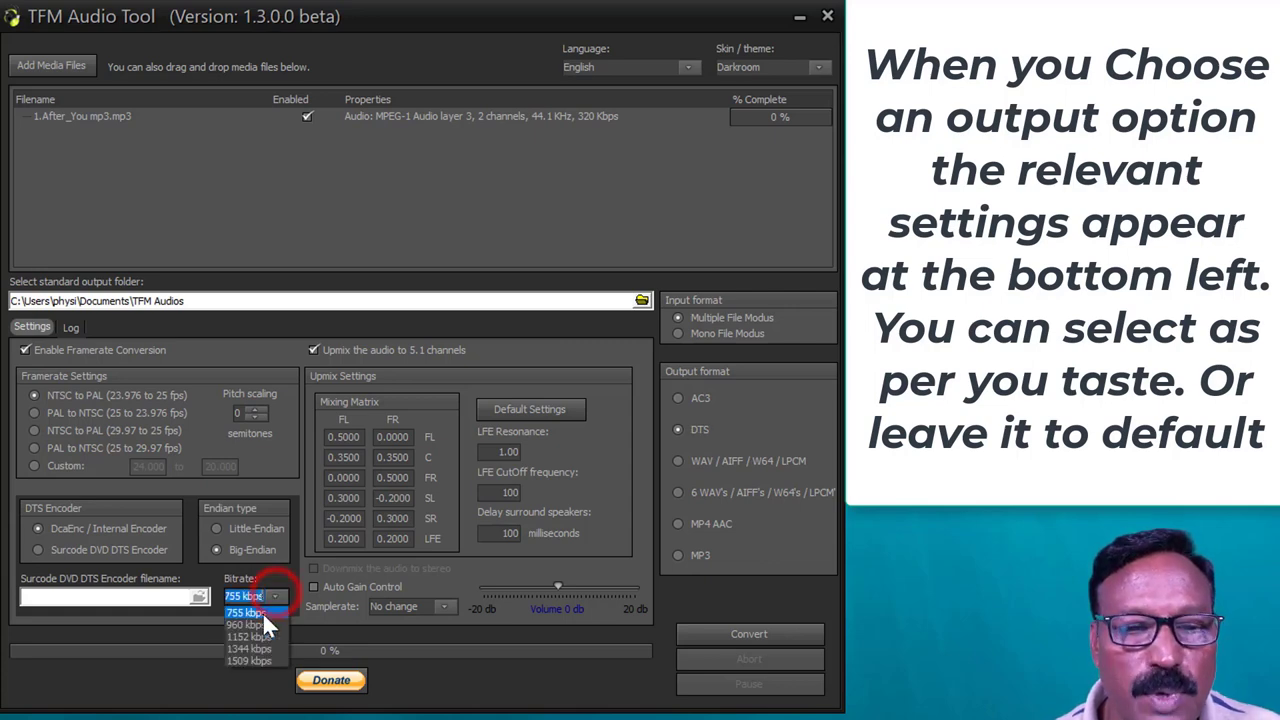
left_click(257, 650)
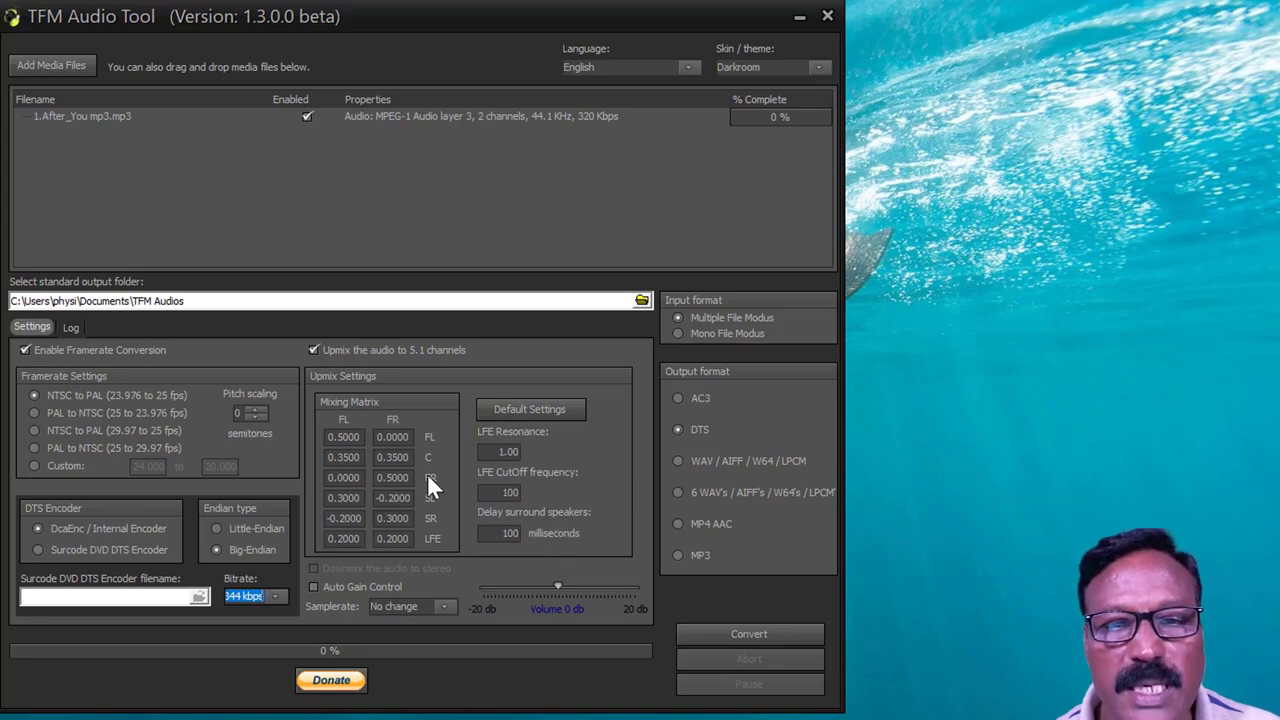
left_click(708, 634)
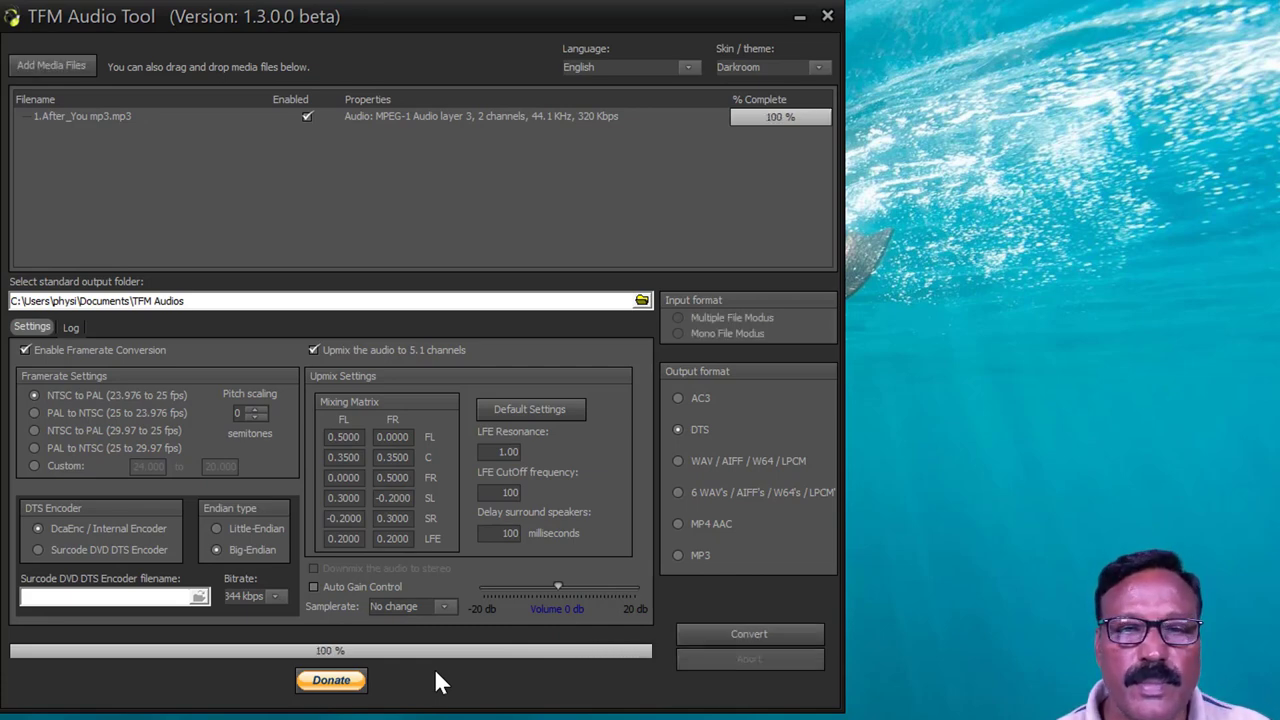
Review the conversion log, return to the settings and minimize the TFM Audio Tool window.
left_click(430, 416)
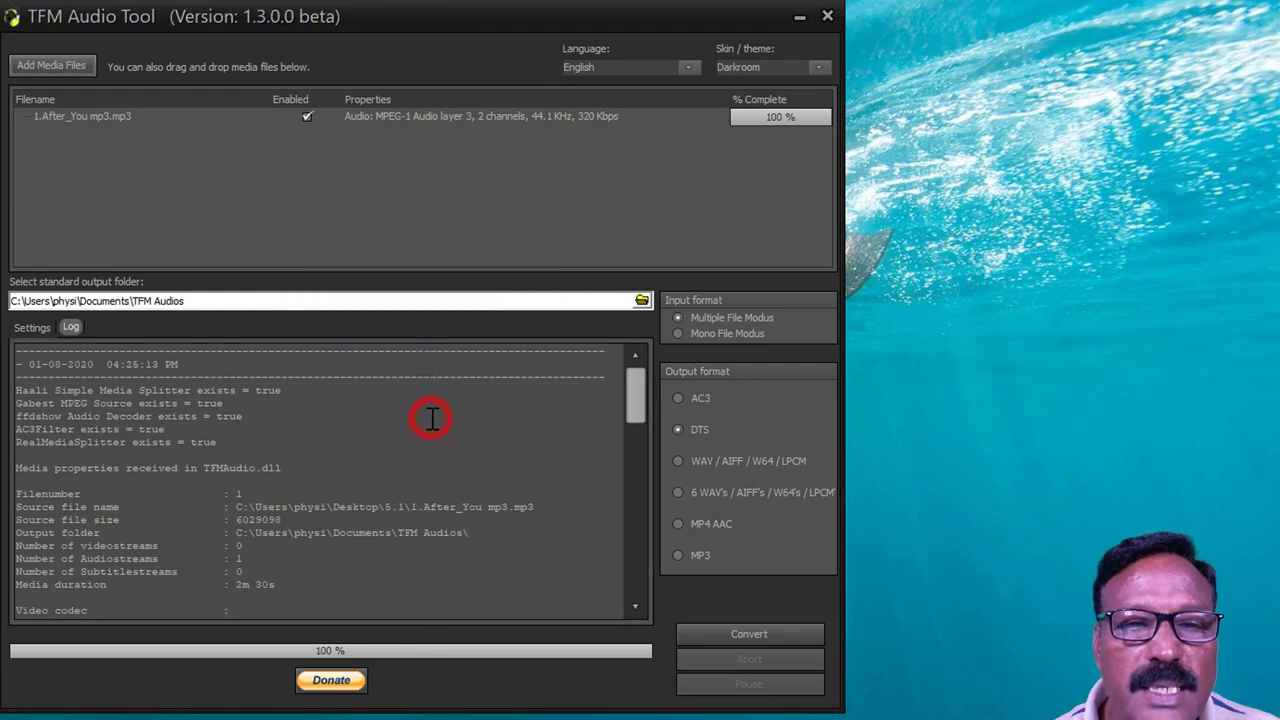
left_click(33, 330)
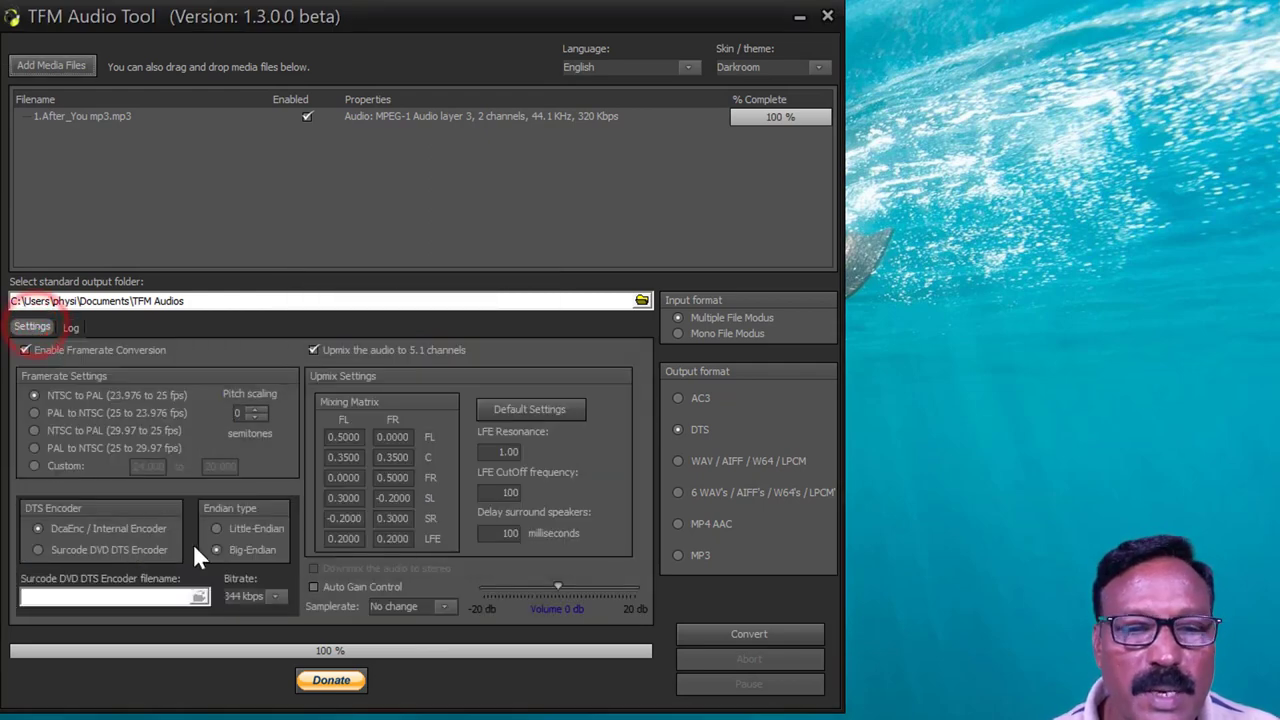
left_click(793, 17)
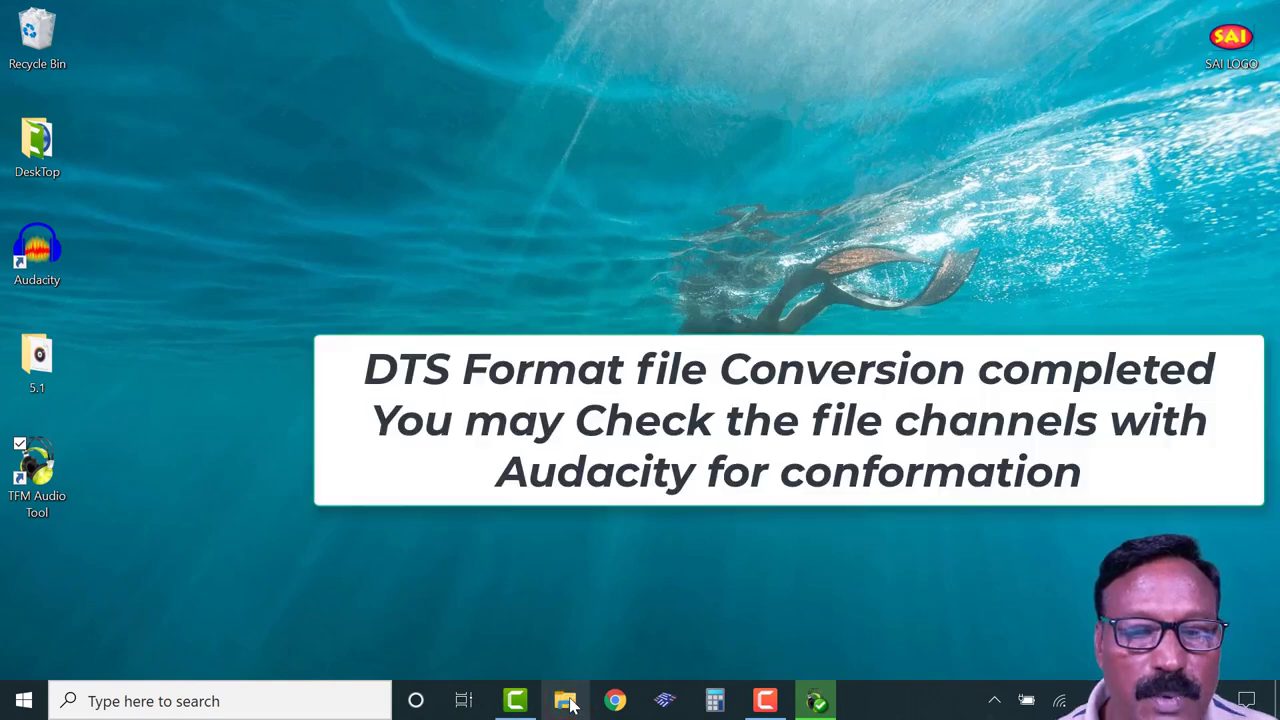
Check the converted 1.After_You mp3-TFM file in the TFM Audios folder under Documents, then minimize File Explorer.
left_click(565, 701)
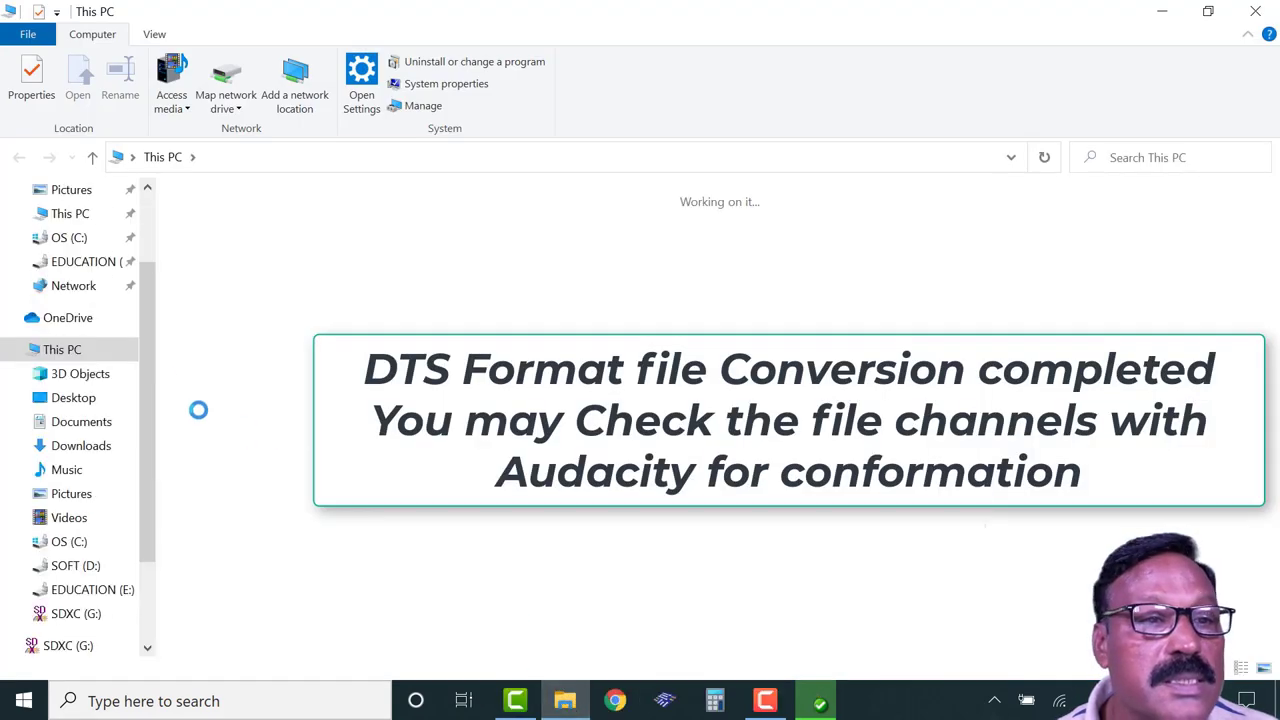
left_click(88, 424)
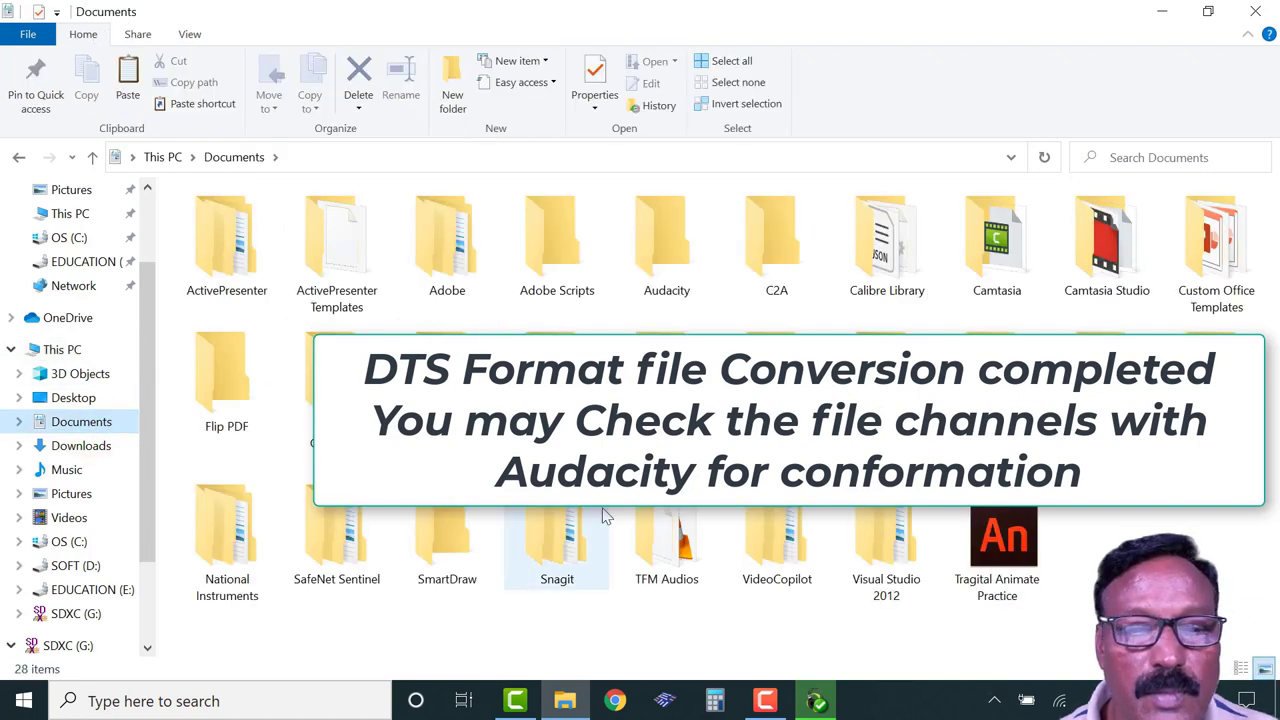
double_click(660, 530)
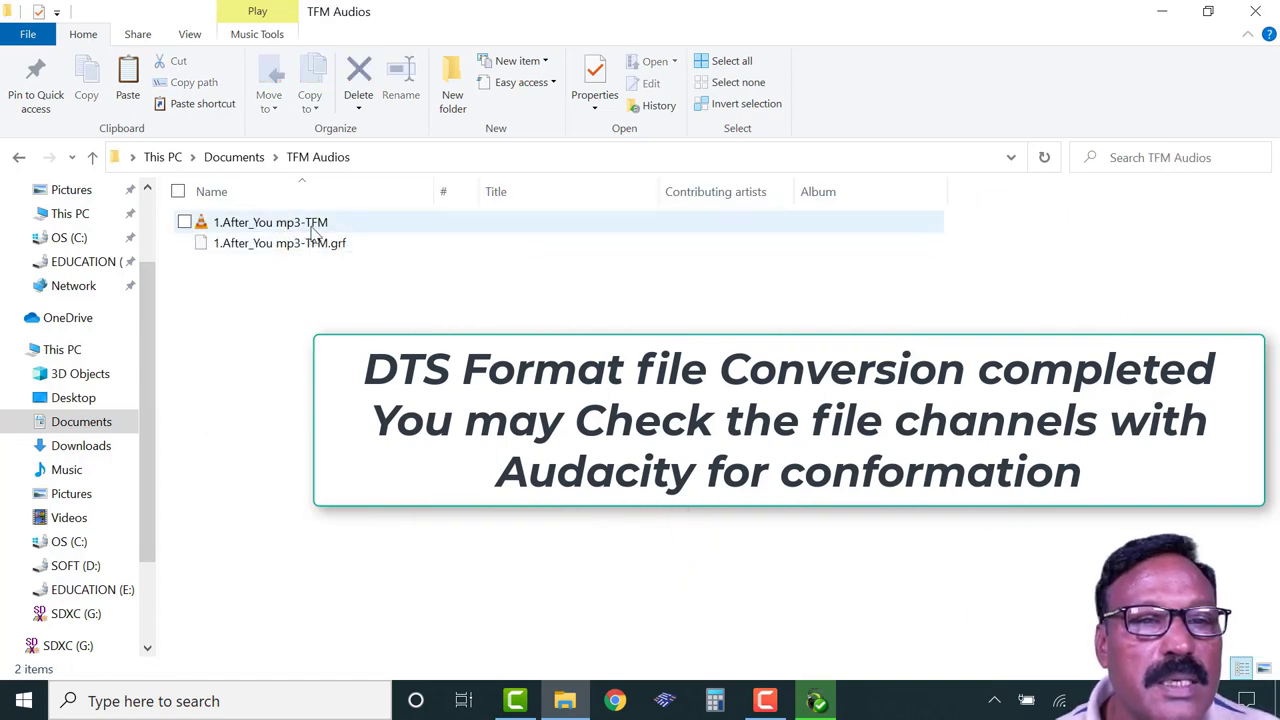
mouse_move(316, 228)
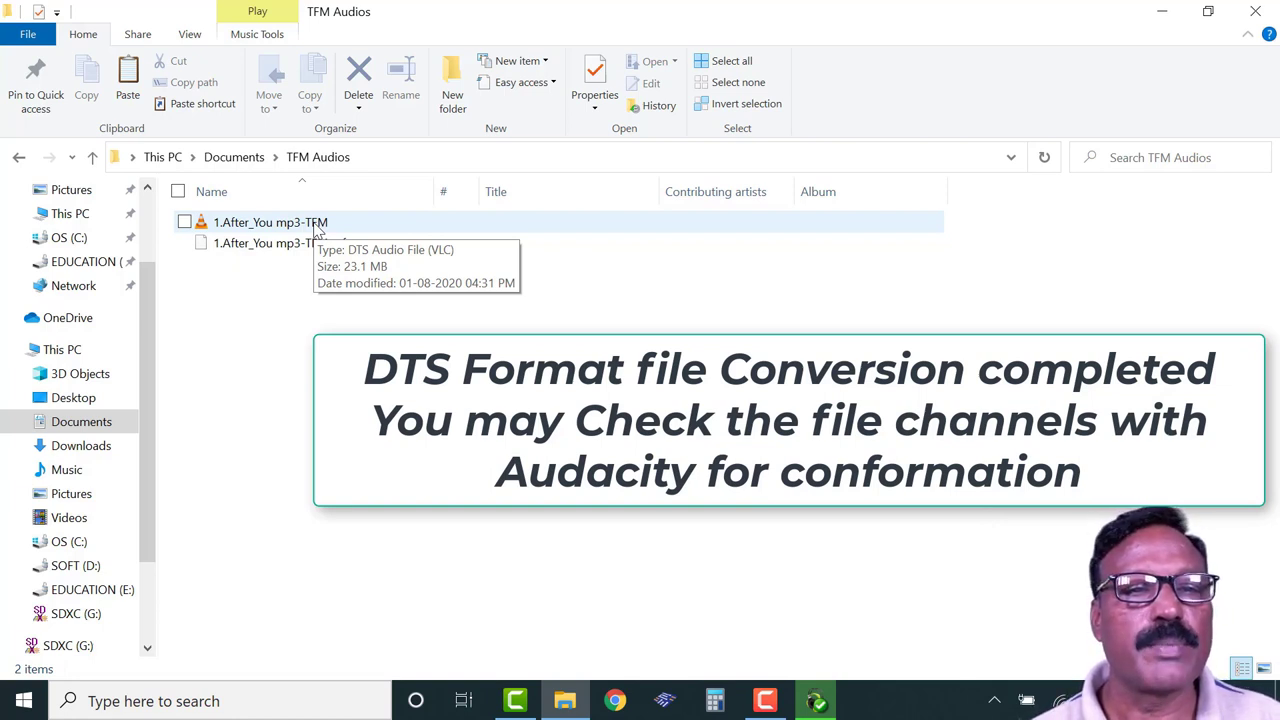
left_click(318, 226)
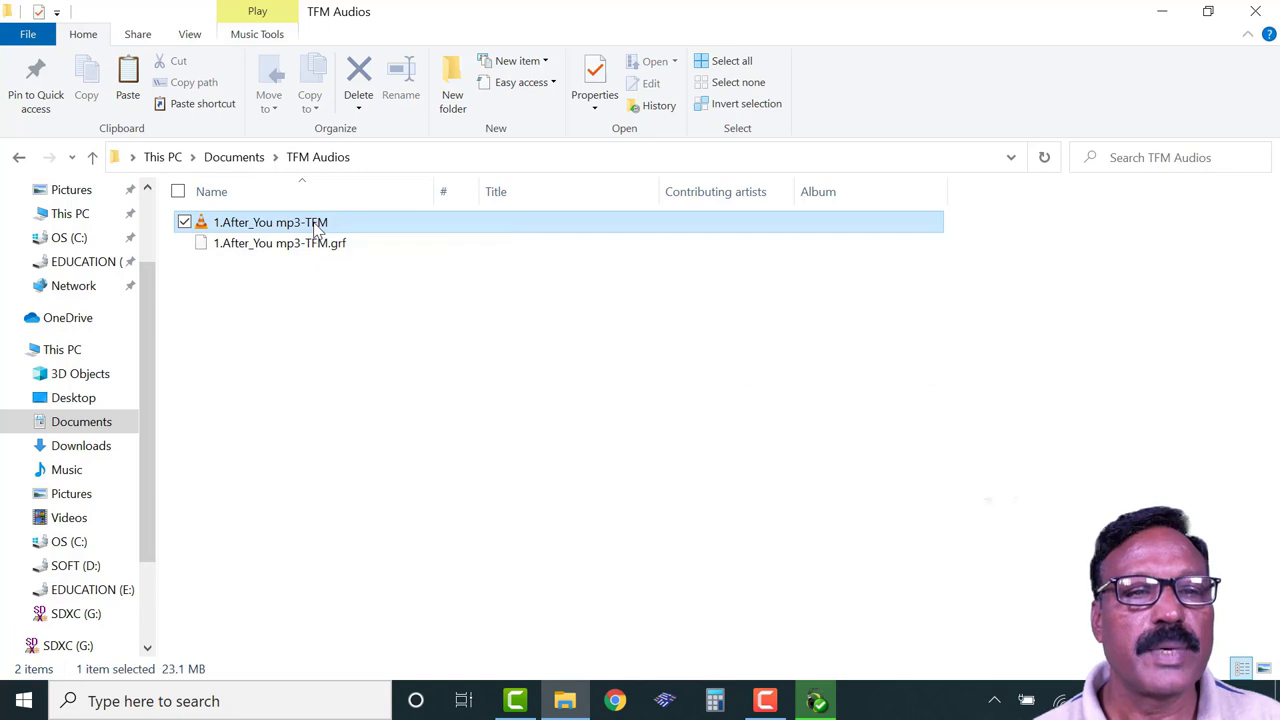
right_click(318, 226)
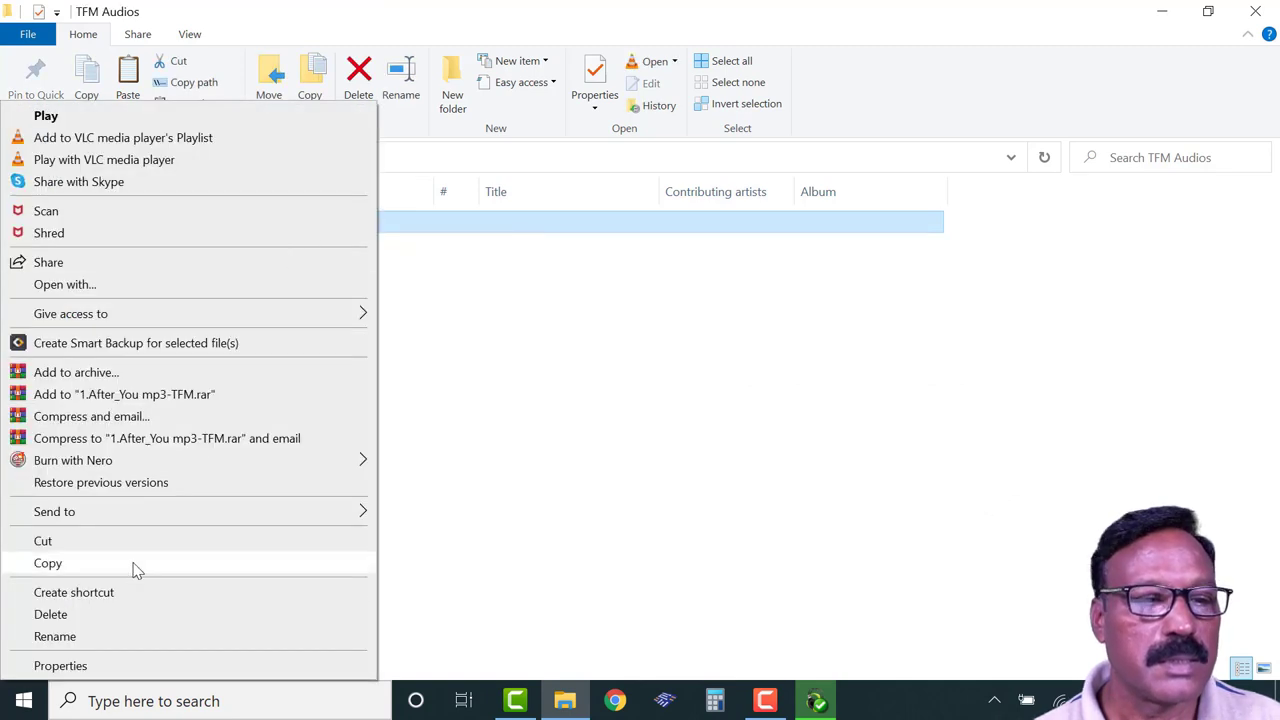
left_click(535, 355)
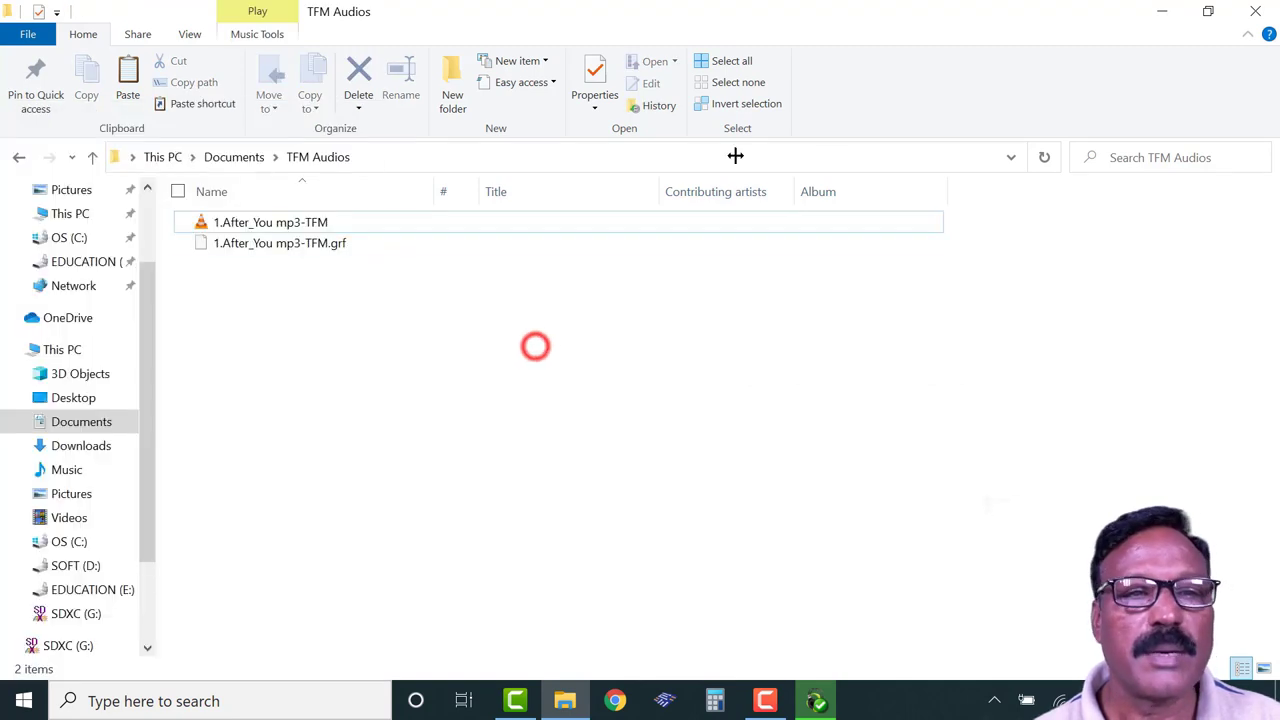
left_click(1163, 14)
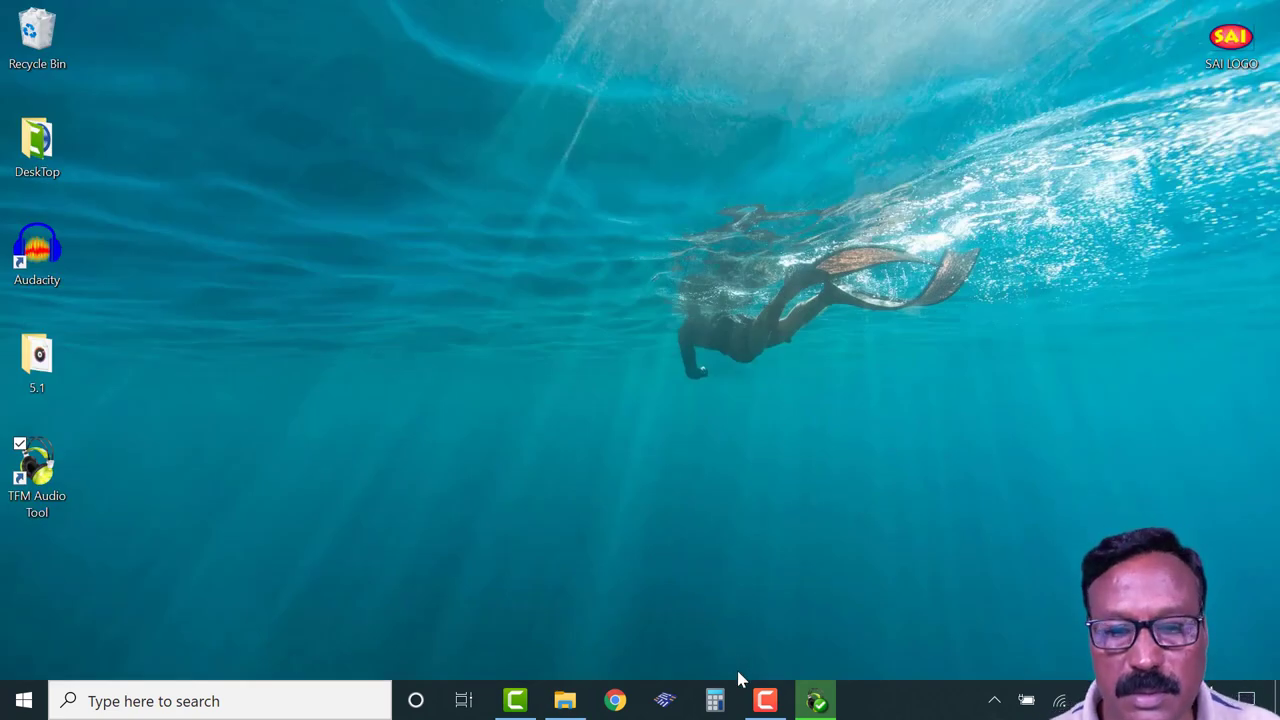
Launch Audacity and open the converted file 1.After_You mp3-TFM from the TFM Audios folder in the Documents library.
double_click(42, 255)
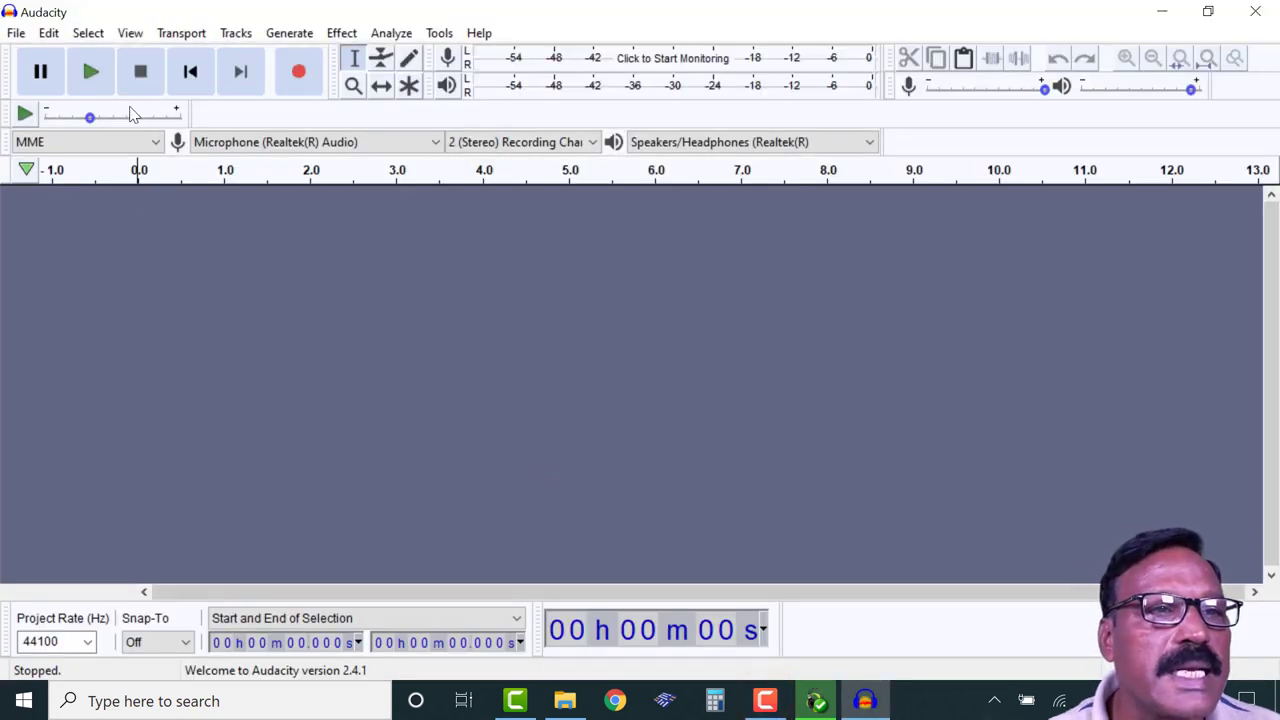
left_click(16, 33)
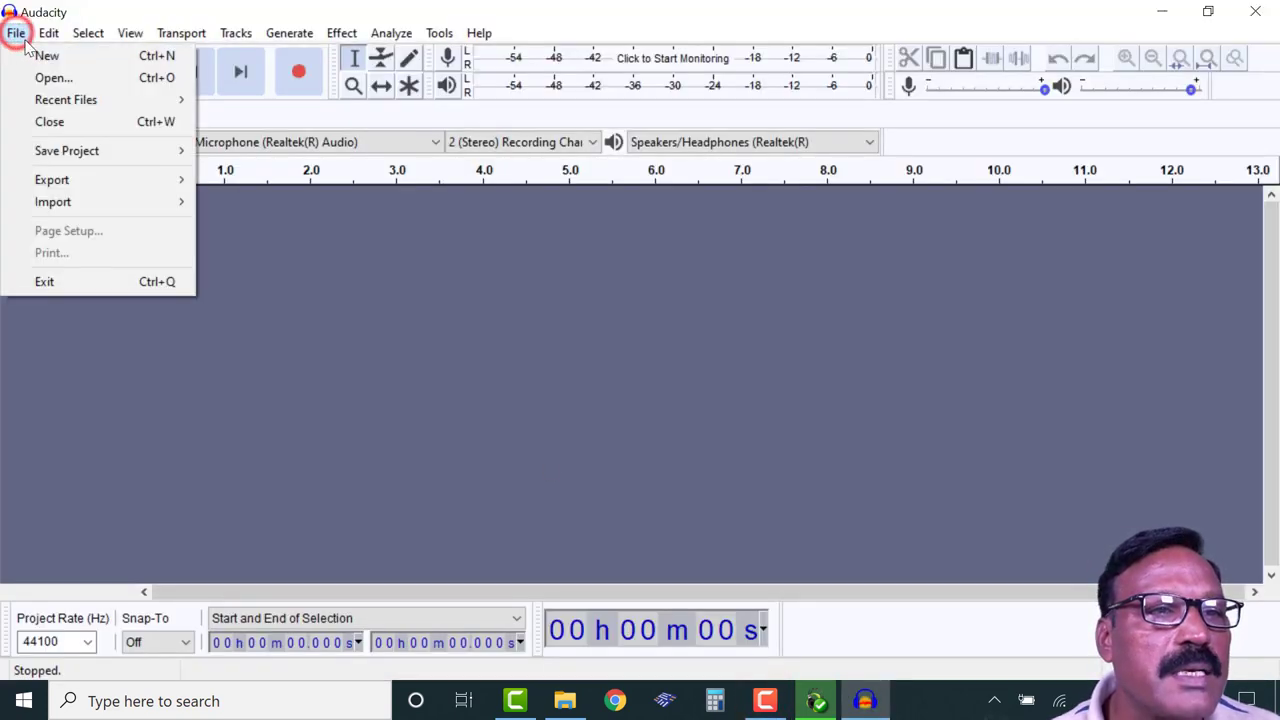
left_click(55, 77)
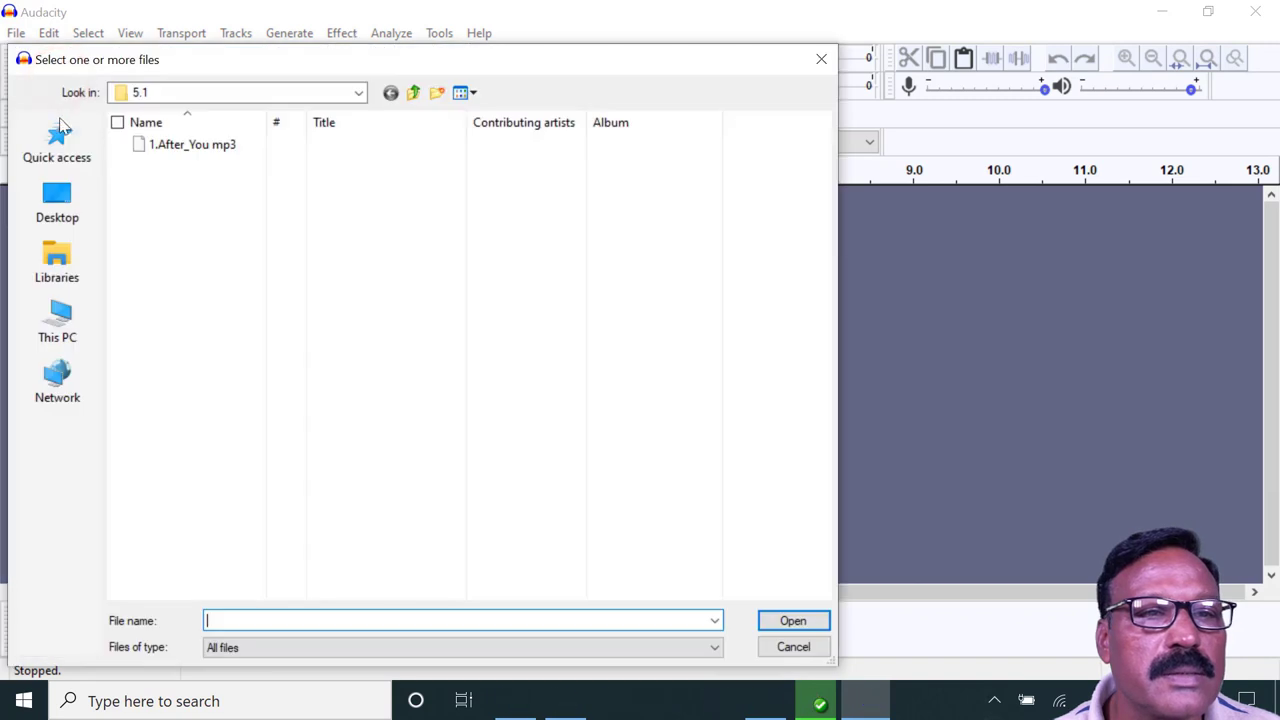
left_click(65, 265)
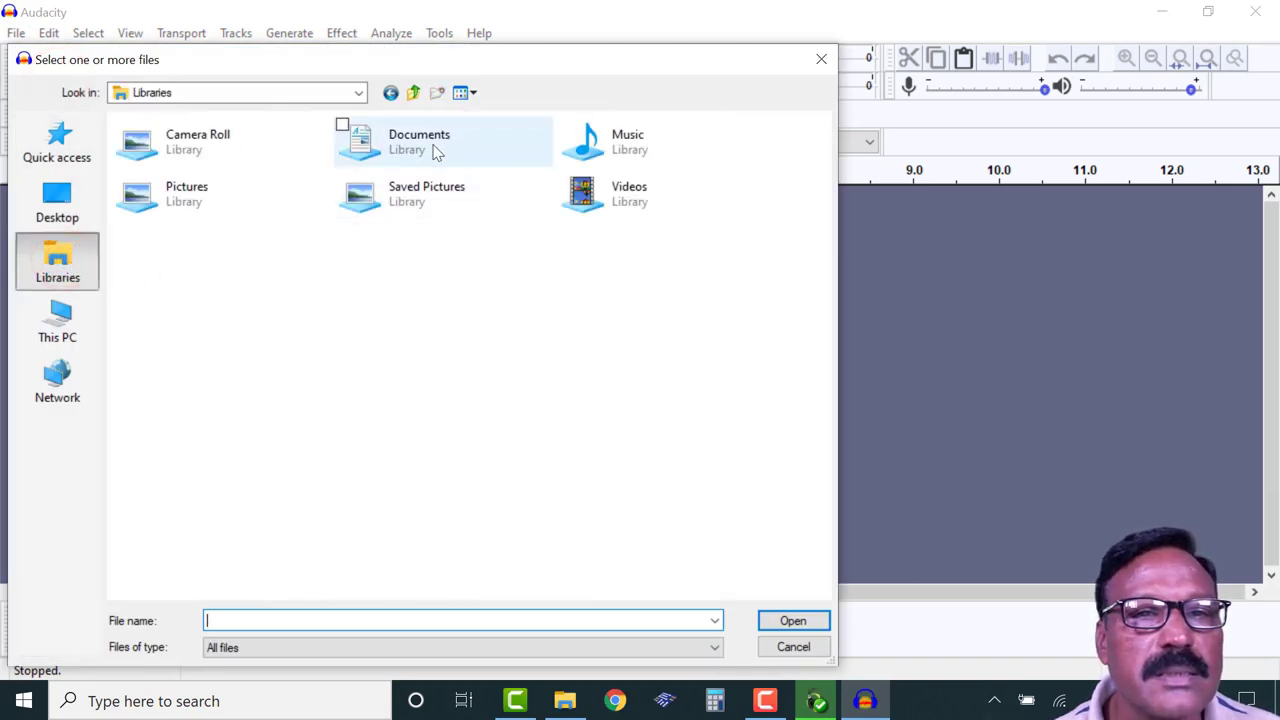
left_click(433, 145)
double_click(433, 145)
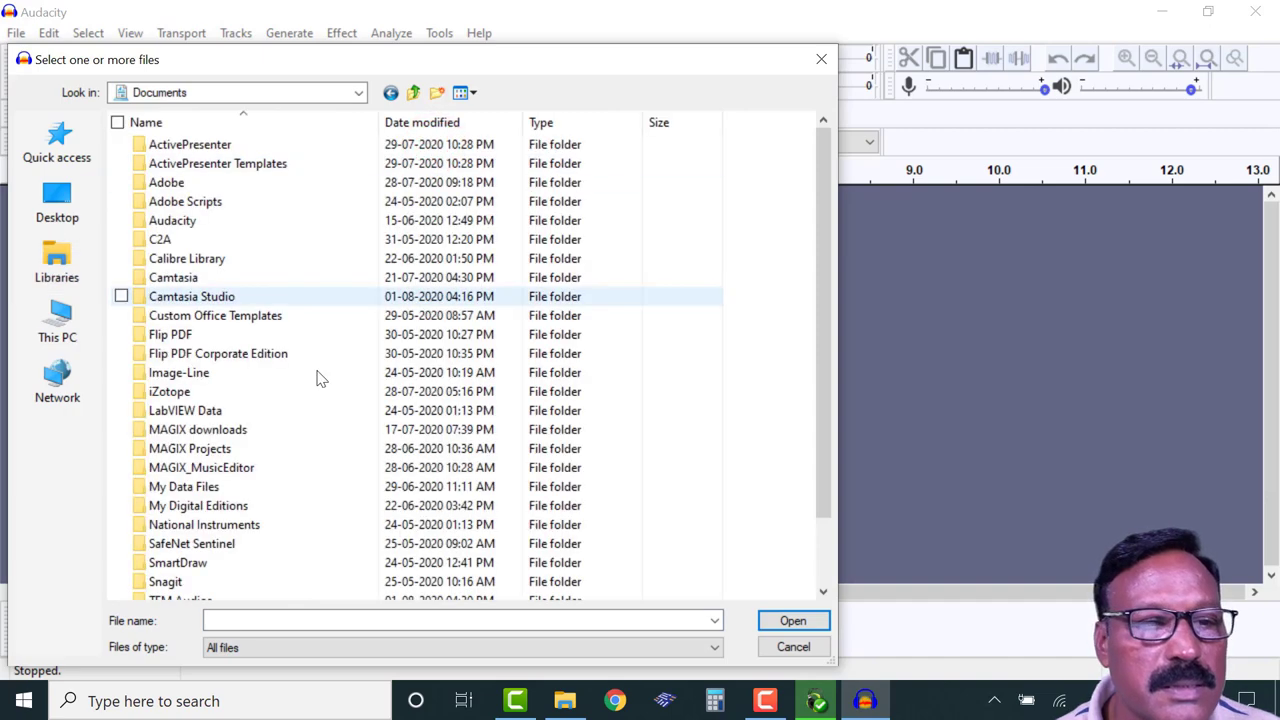
scroll(265, 448, "down", 2)
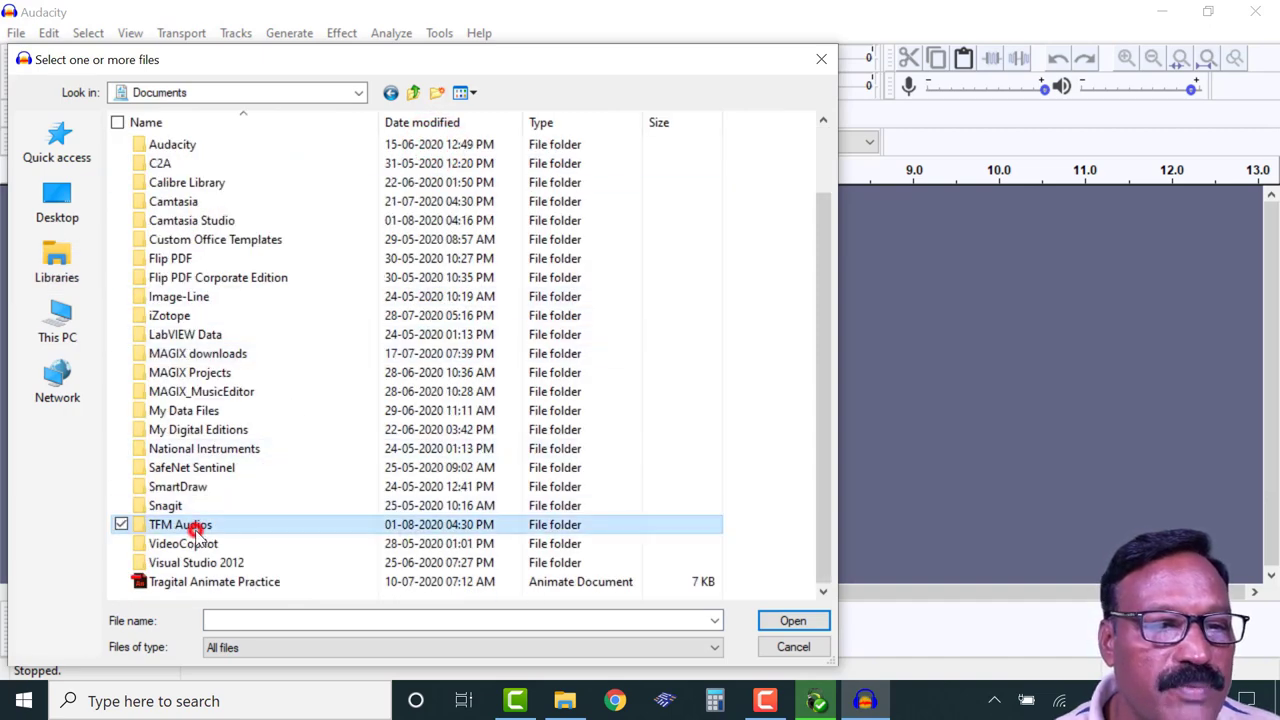
double_click(195, 527)
double_click(250, 146)
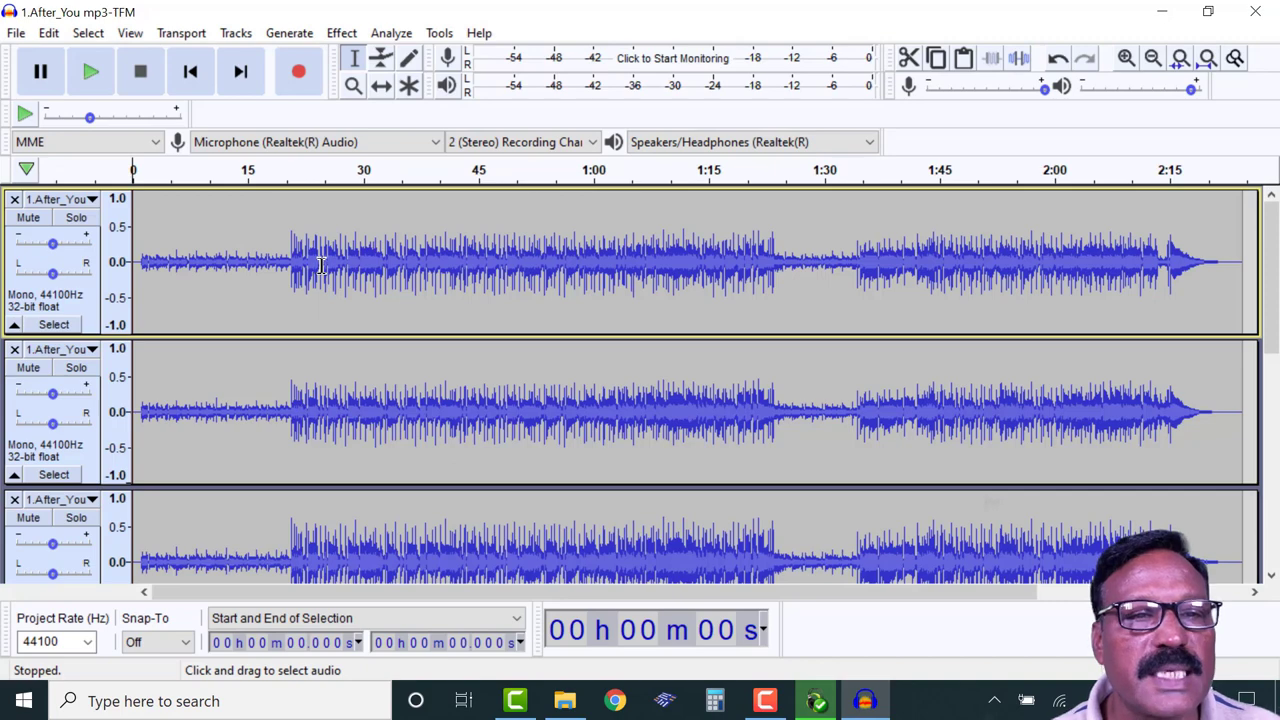
Examine each channel track of the converted DTS file, from the first down to the last.
left_click(251, 299)
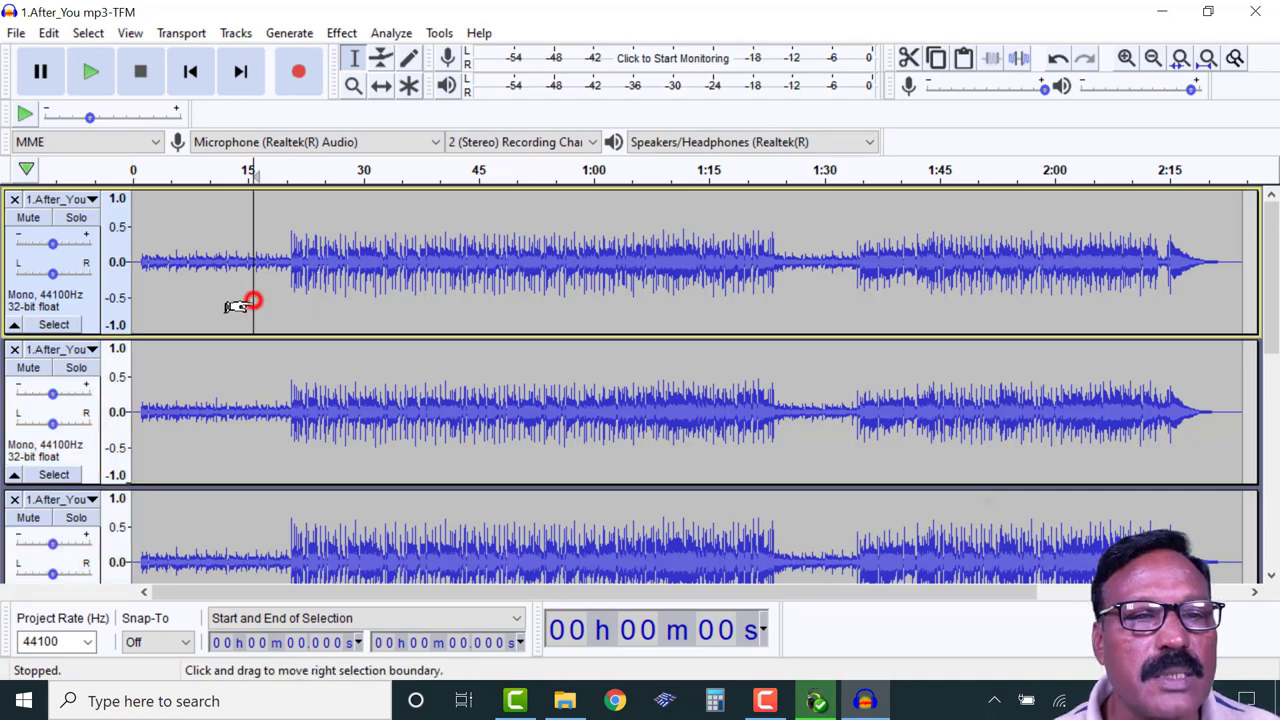
left_click(220, 371)
left_click(238, 508)
scroll(238, 508, "down", 5)
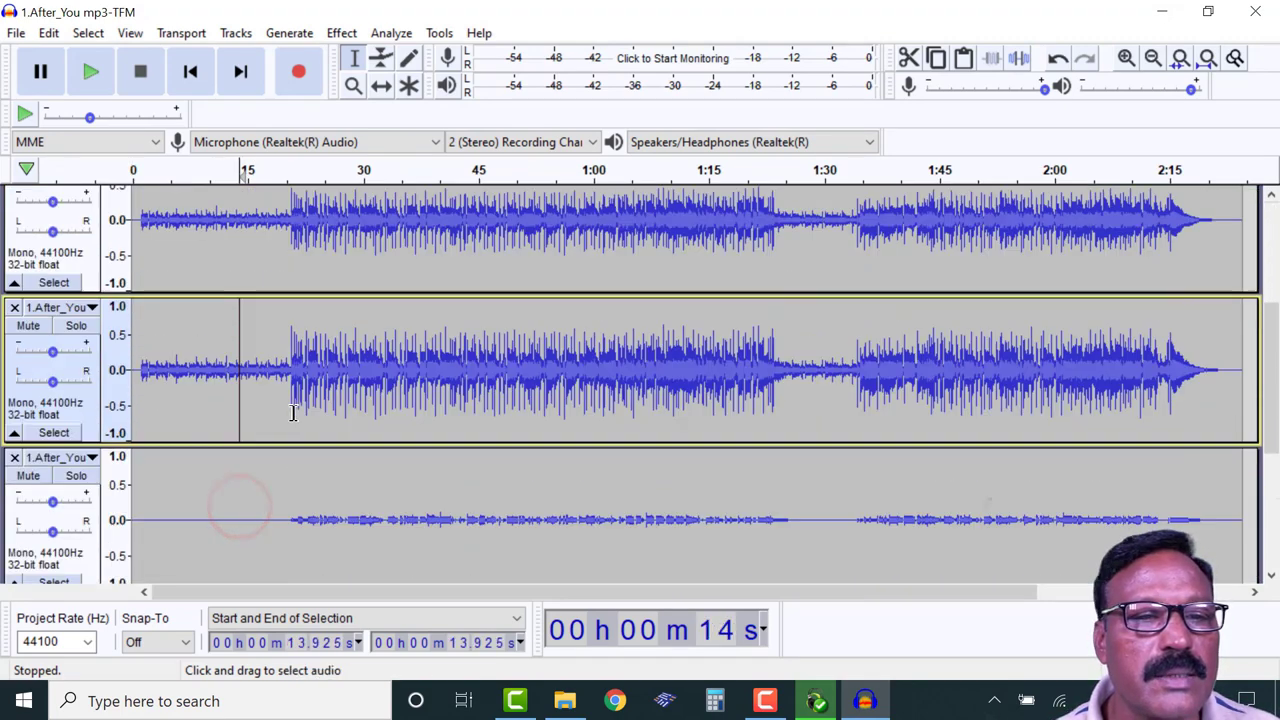
left_click(268, 390)
scroll(266, 470, "down", 3)
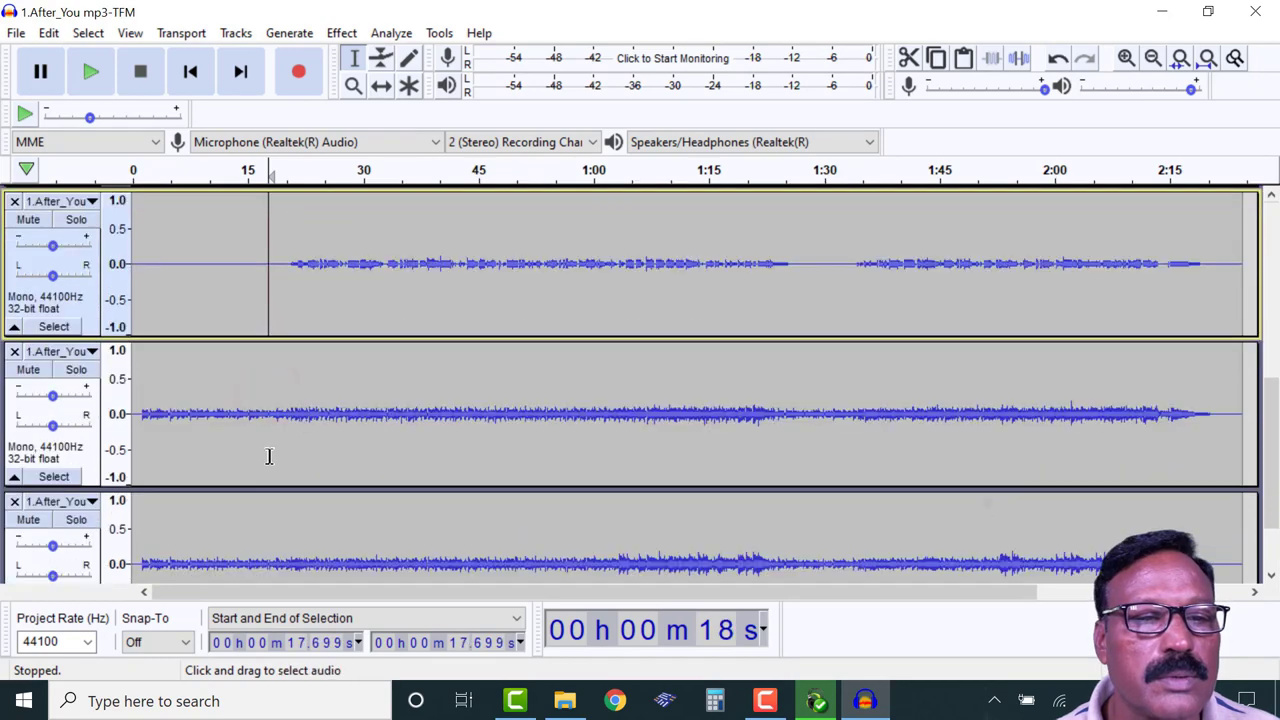
left_click(277, 400)
scroll(251, 522, "down", 2)
left_click(251, 522)
scroll(251, 522, "down", 1)
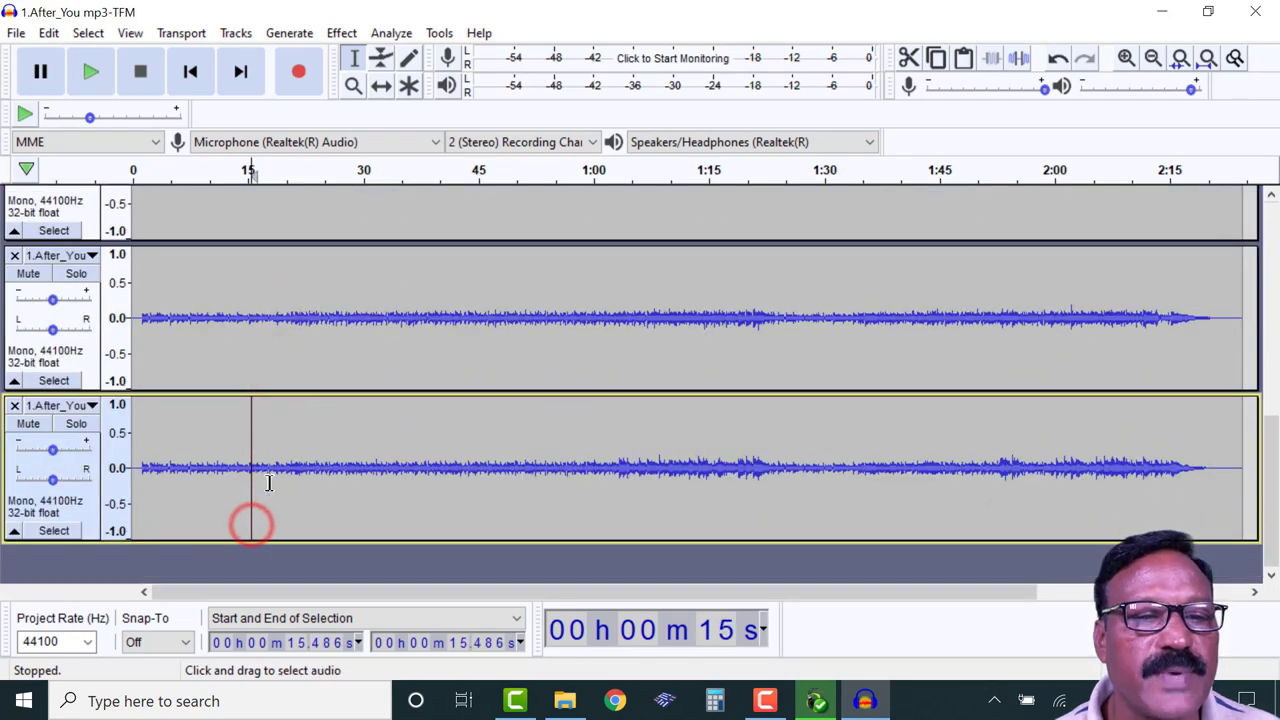
scroll(268, 483, "down", 8)
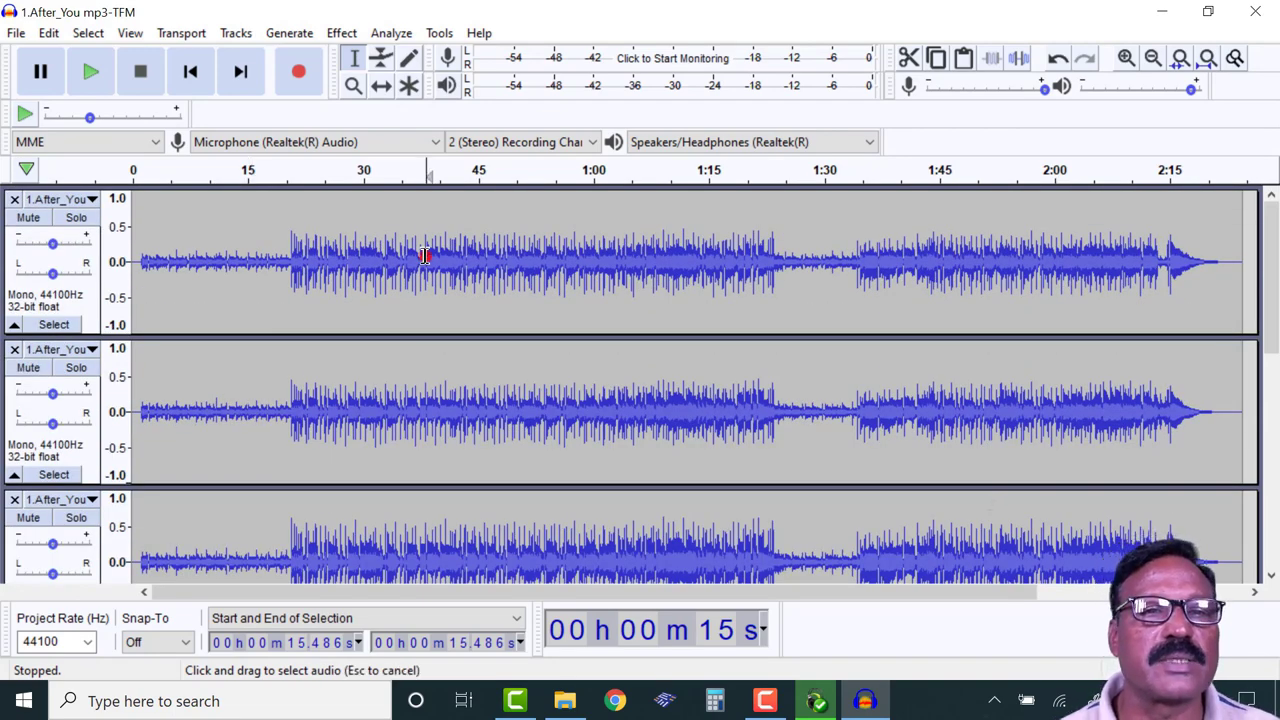
Play the multichannel audio from about 38 seconds and close the project without saving.
left_click(426, 256)
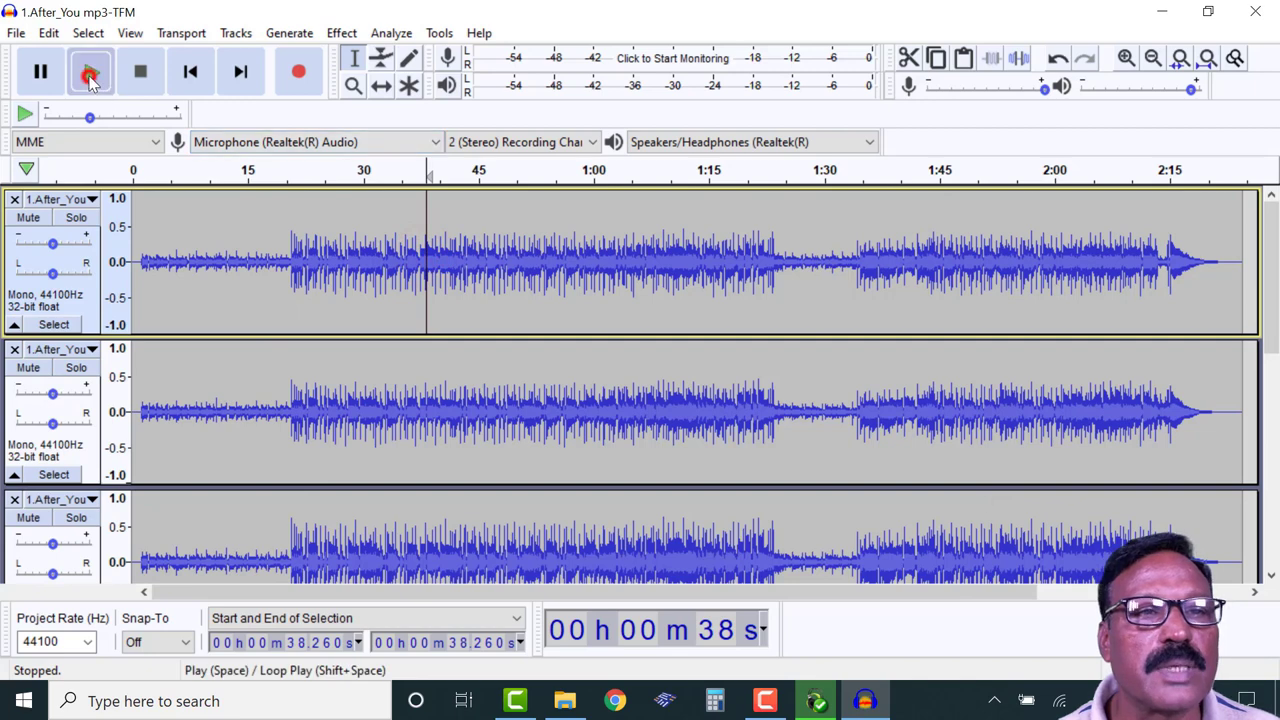
left_click(90, 71)
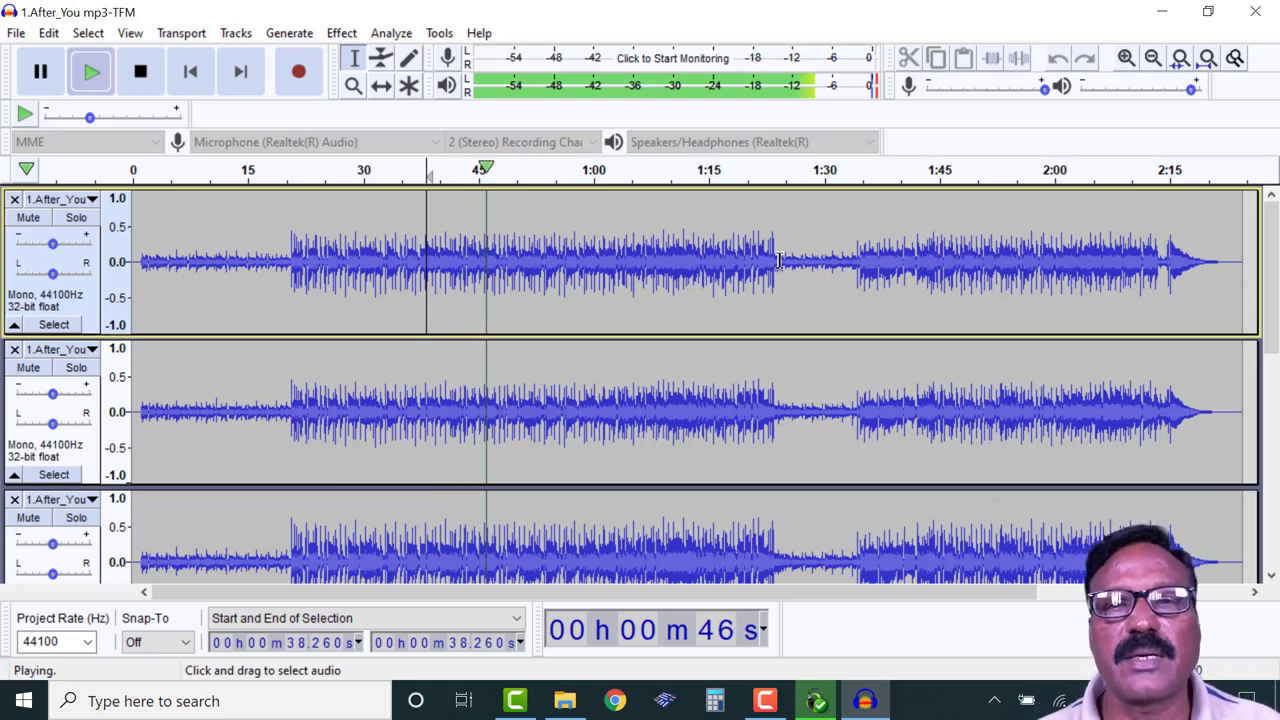
left_click(1259, 12)
left_click(686, 345)
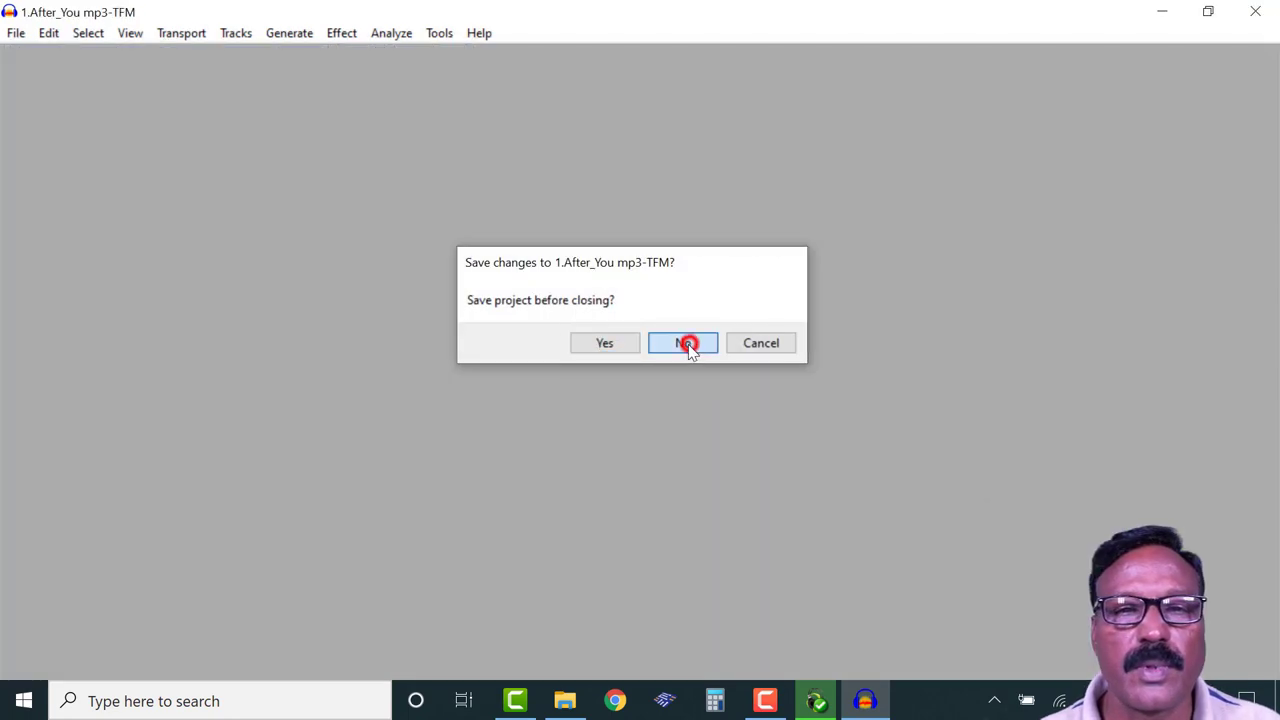
Switch to TFM Audio Tool and convert the file with the output format 6 WAV's / AIFF's / W64's / LPCM, using WAV.
left_click(816, 700)
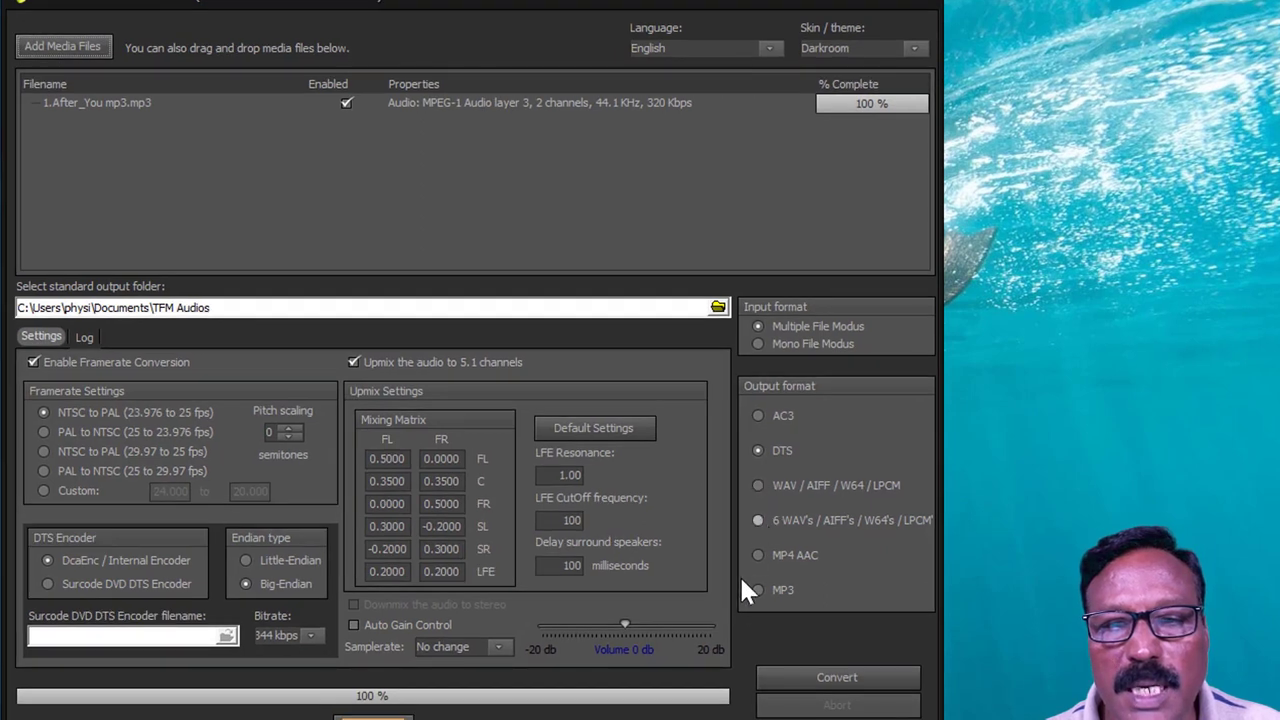
left_click(758, 521)
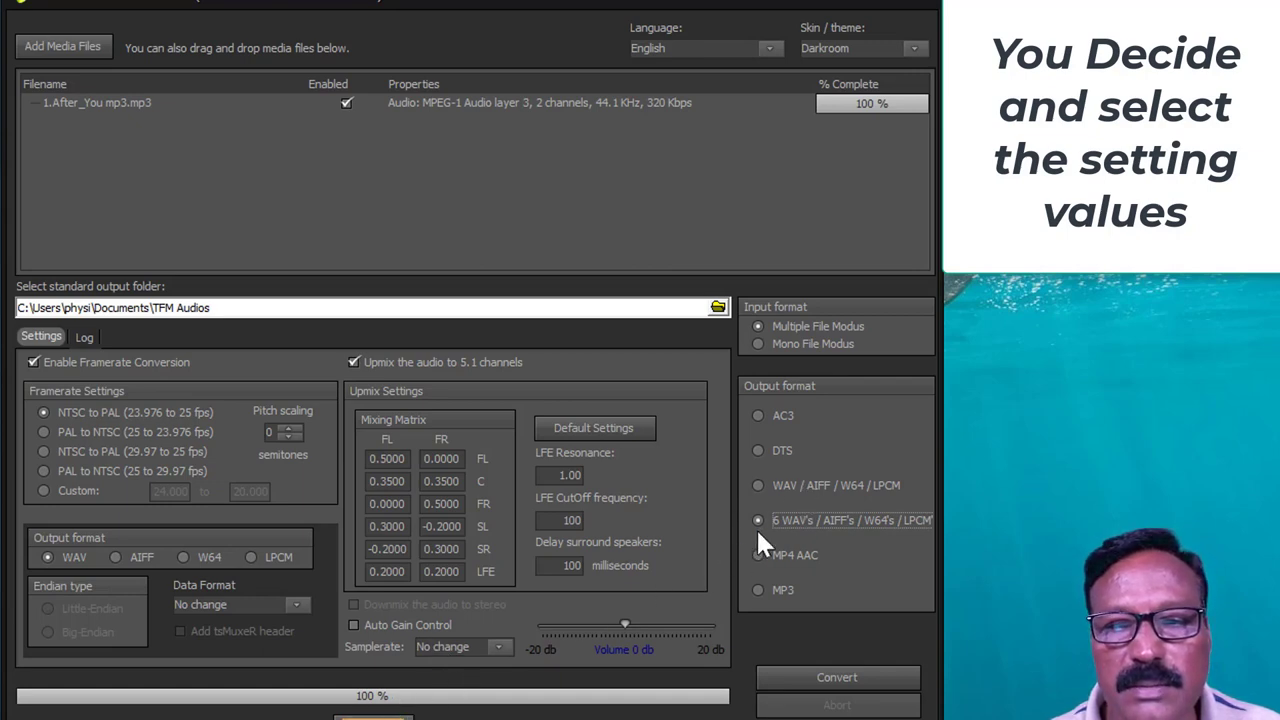
left_click(795, 676)
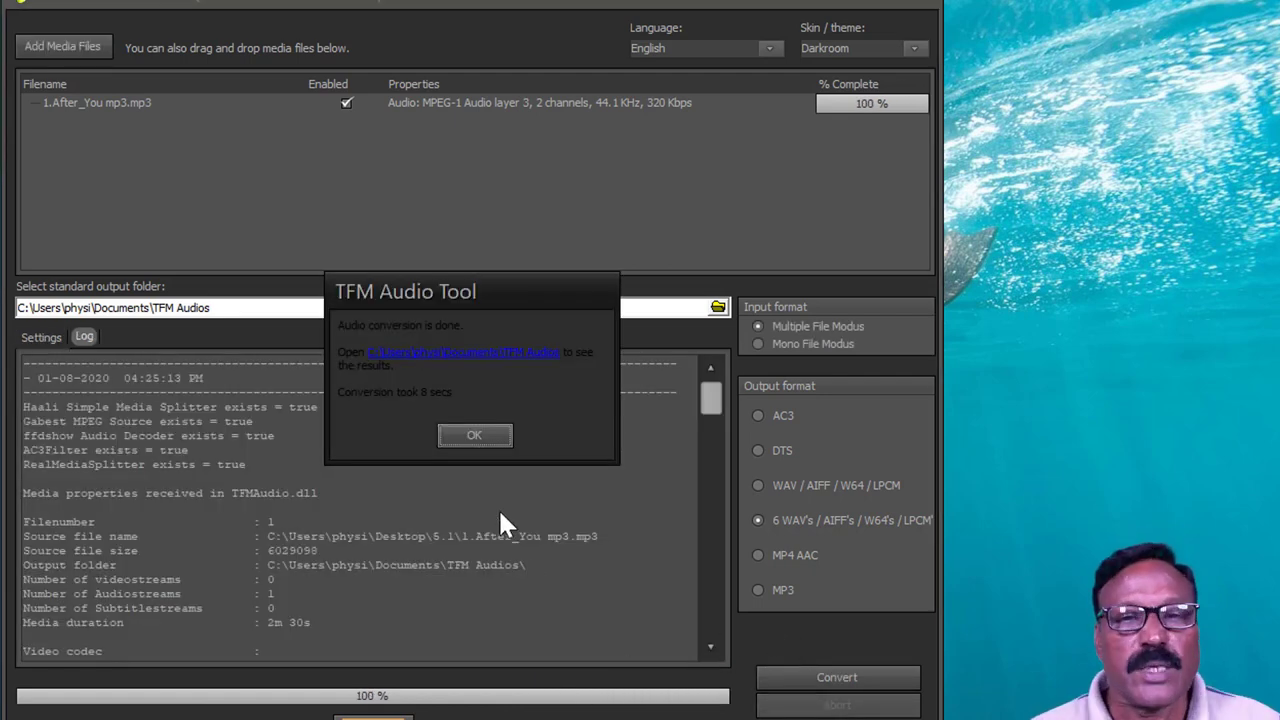
left_click(485, 434)
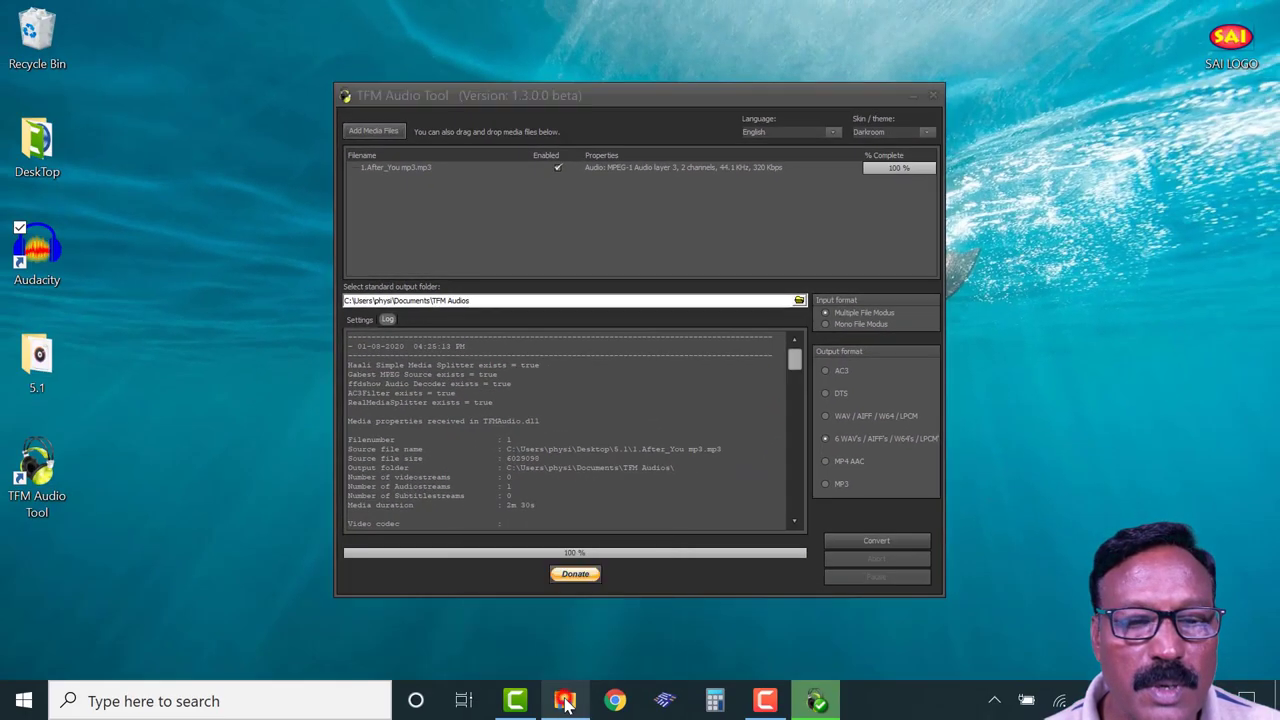
Check the separate channel files in the TFM Audios folder and minimize File Explorer and TFM Audio Tool.
left_click(565, 700)
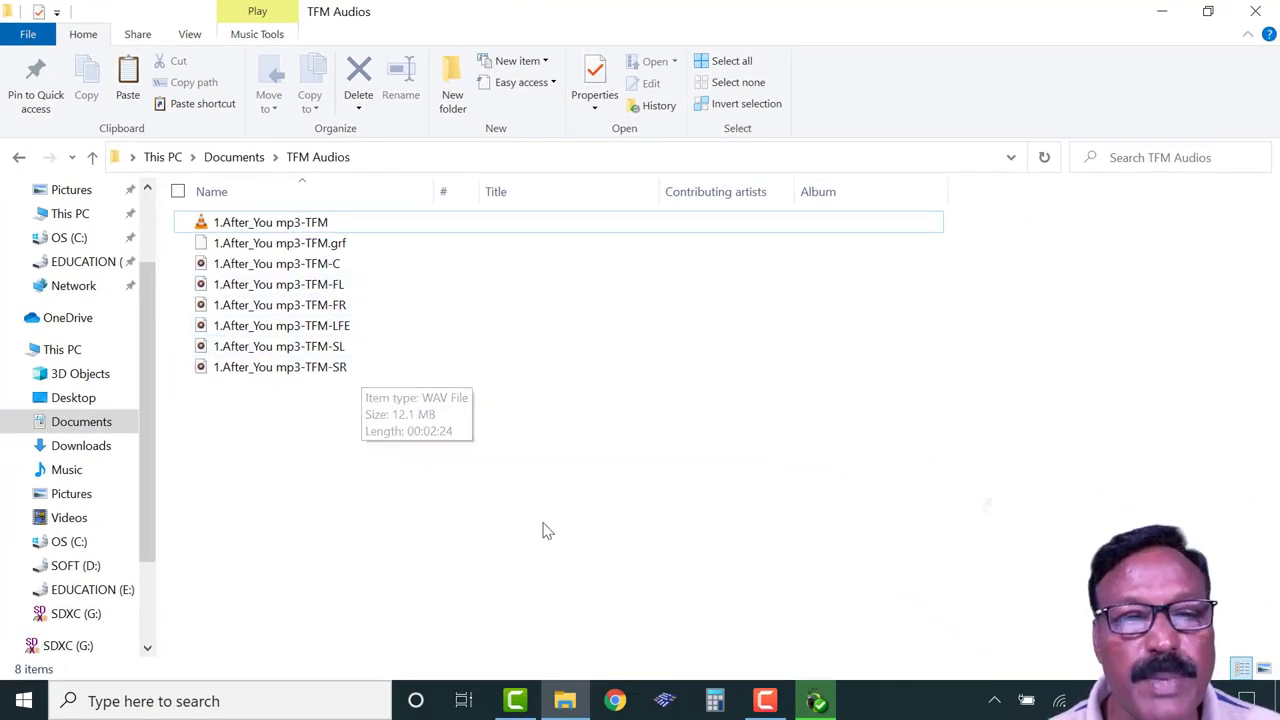
left_click(1163, 11)
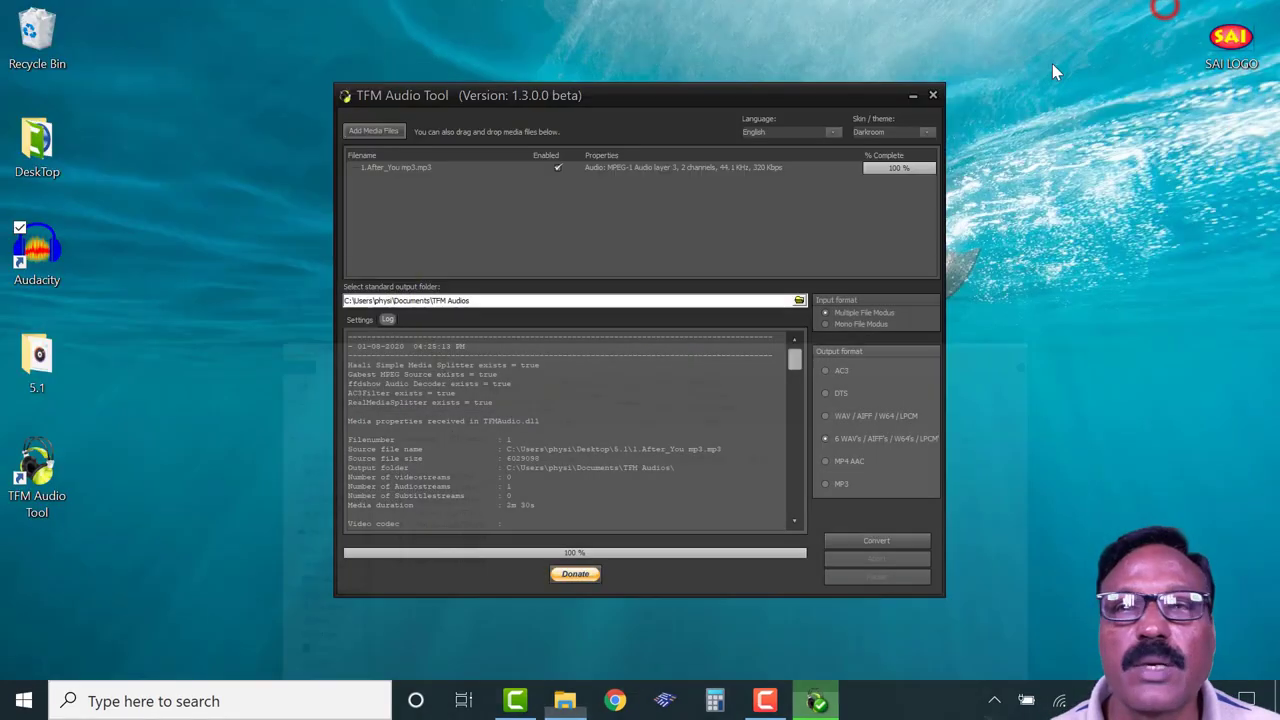
left_click(910, 88)
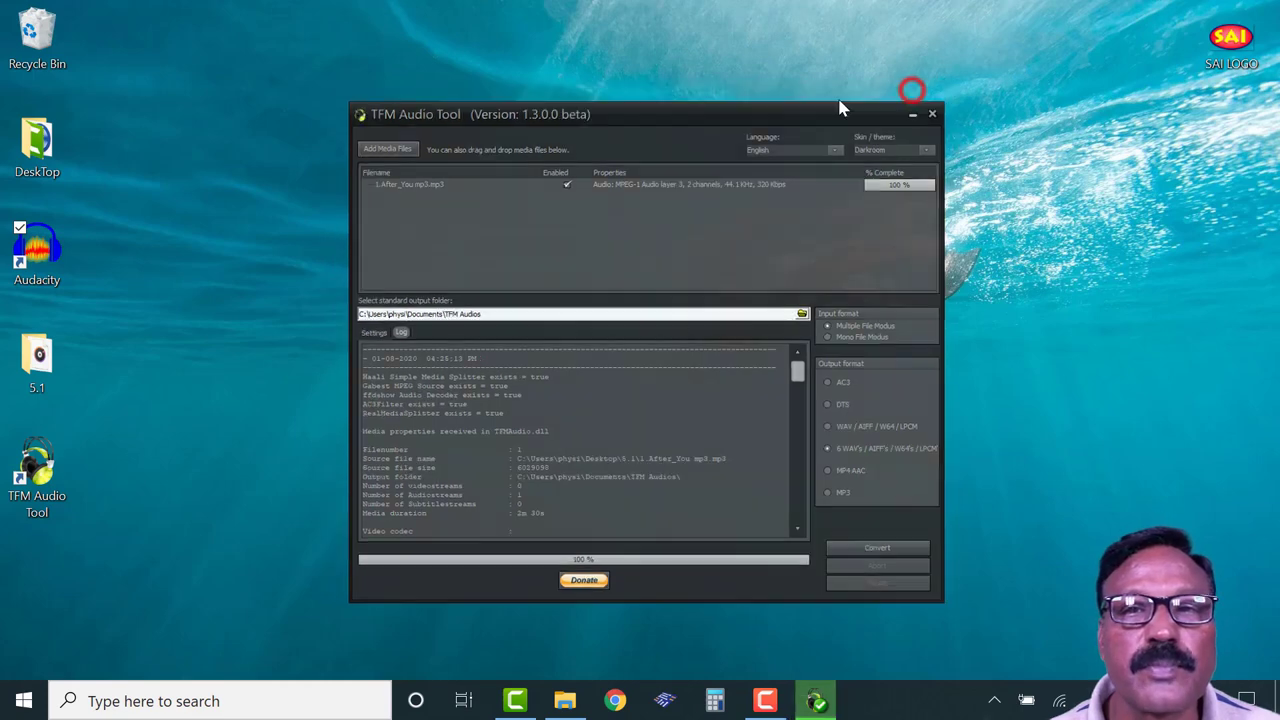
Launch Audacity, open the centre channel file 1.After_You mp3-TFM-C from TFM Audios and play it from about 38 seconds.
double_click(37, 252)
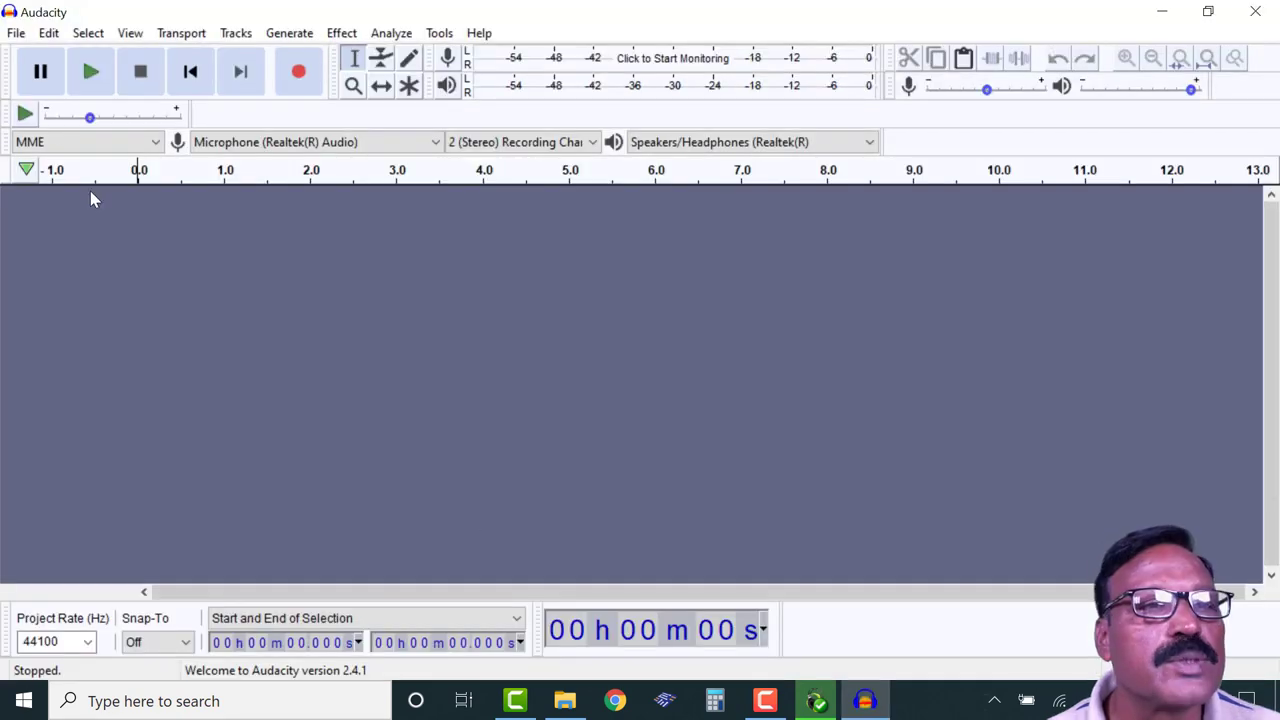
left_click(15, 36)
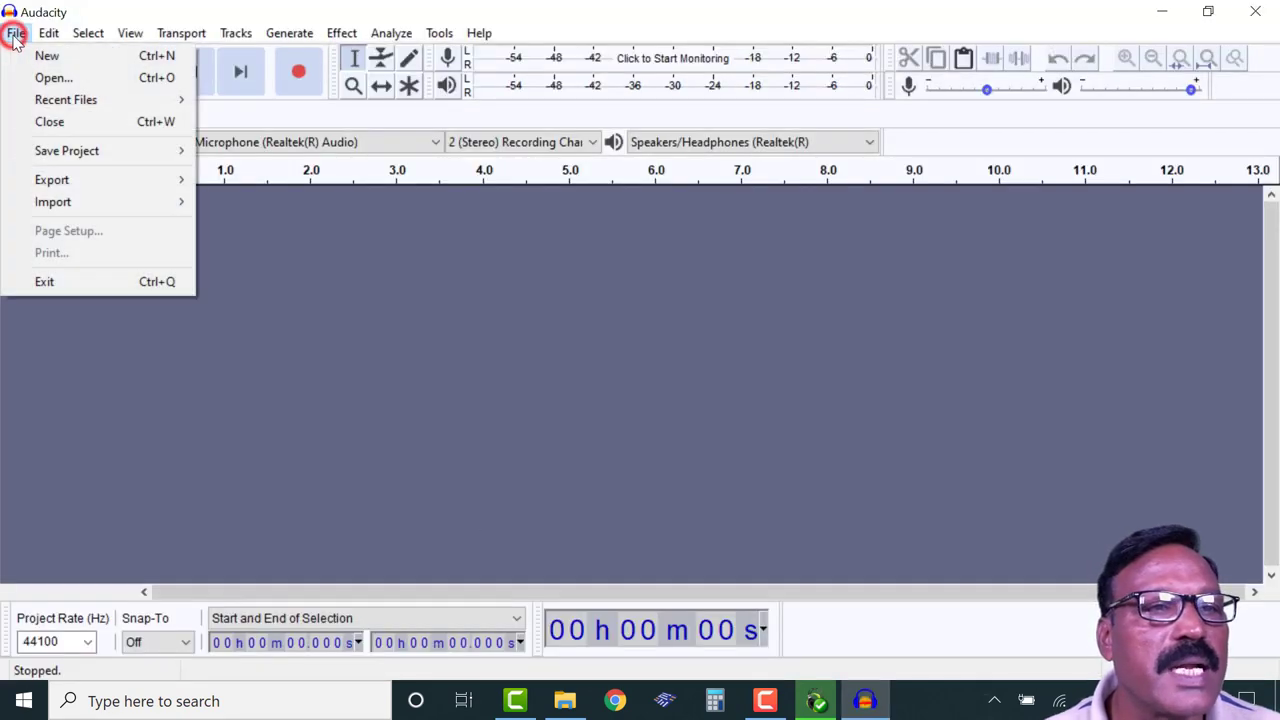
left_click(47, 80)
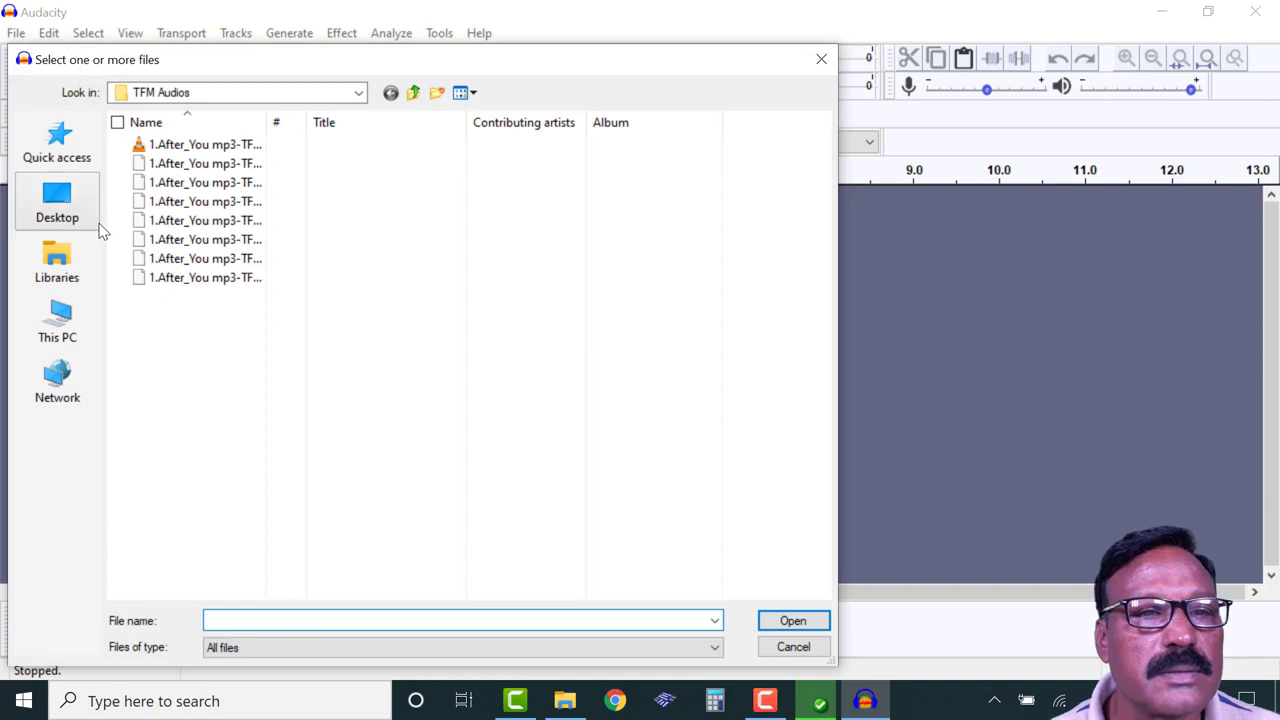
left_click_drag(267, 121, 358, 123)
double_click(253, 188)
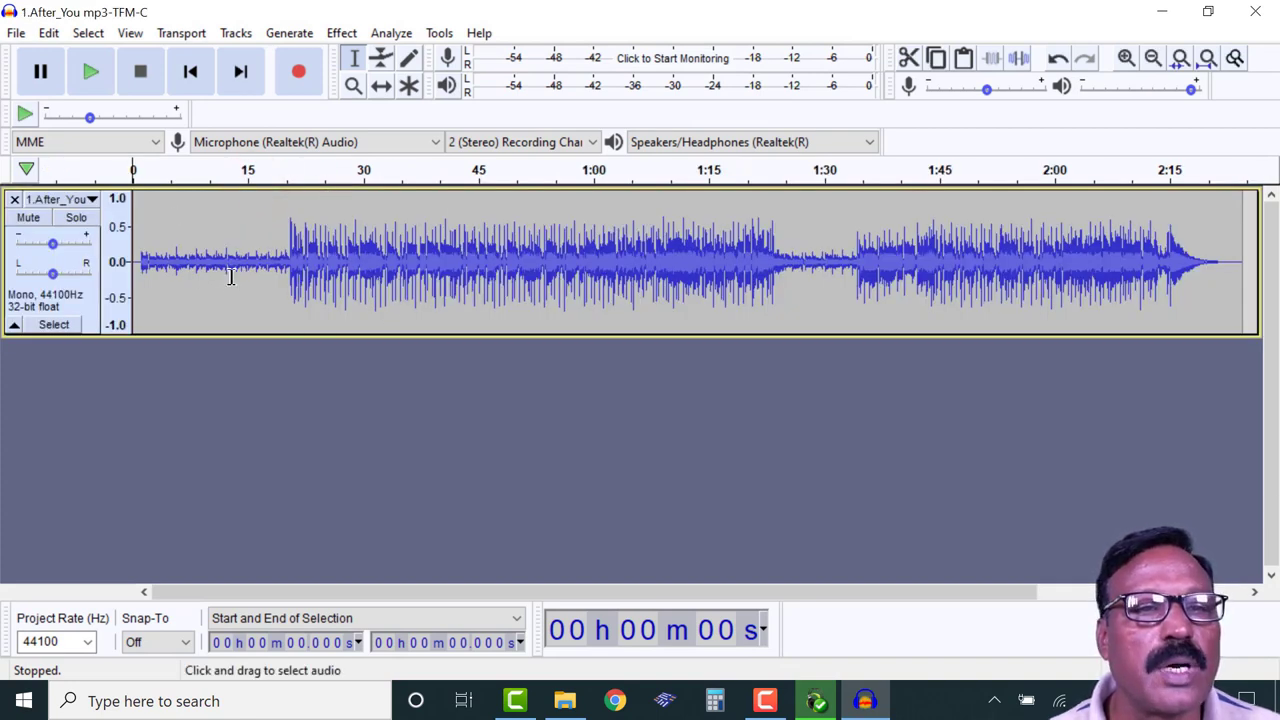
left_click(428, 172)
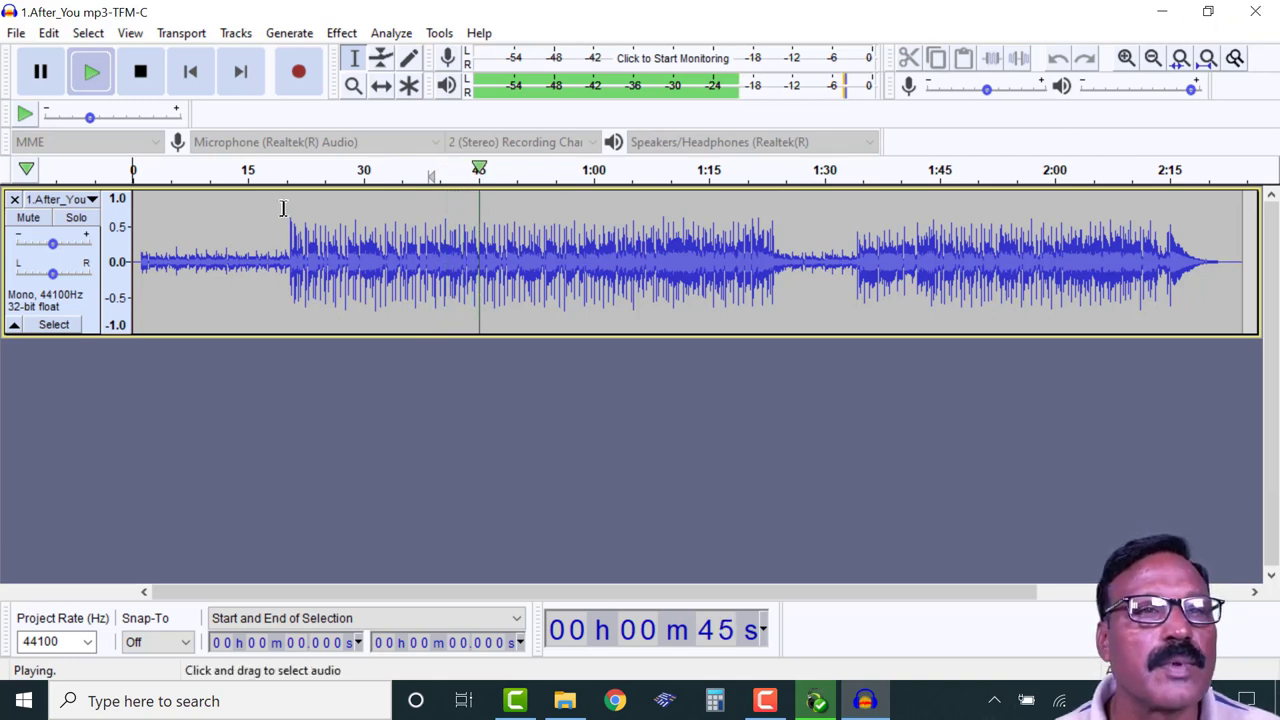
Stop the centre channel, open the surround left file 1.After_You mp3-TFM-SL from TFM Audios and play it from about 37 seconds.
left_click(140, 72)
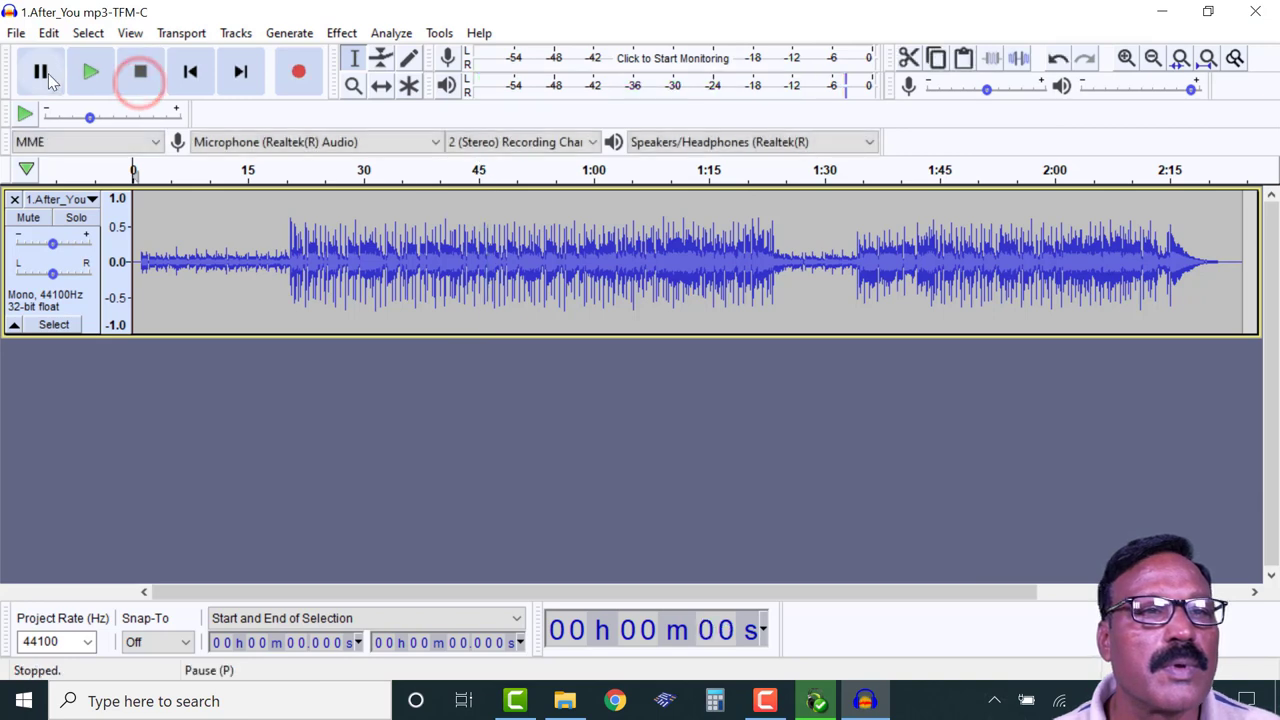
left_click(16, 33)
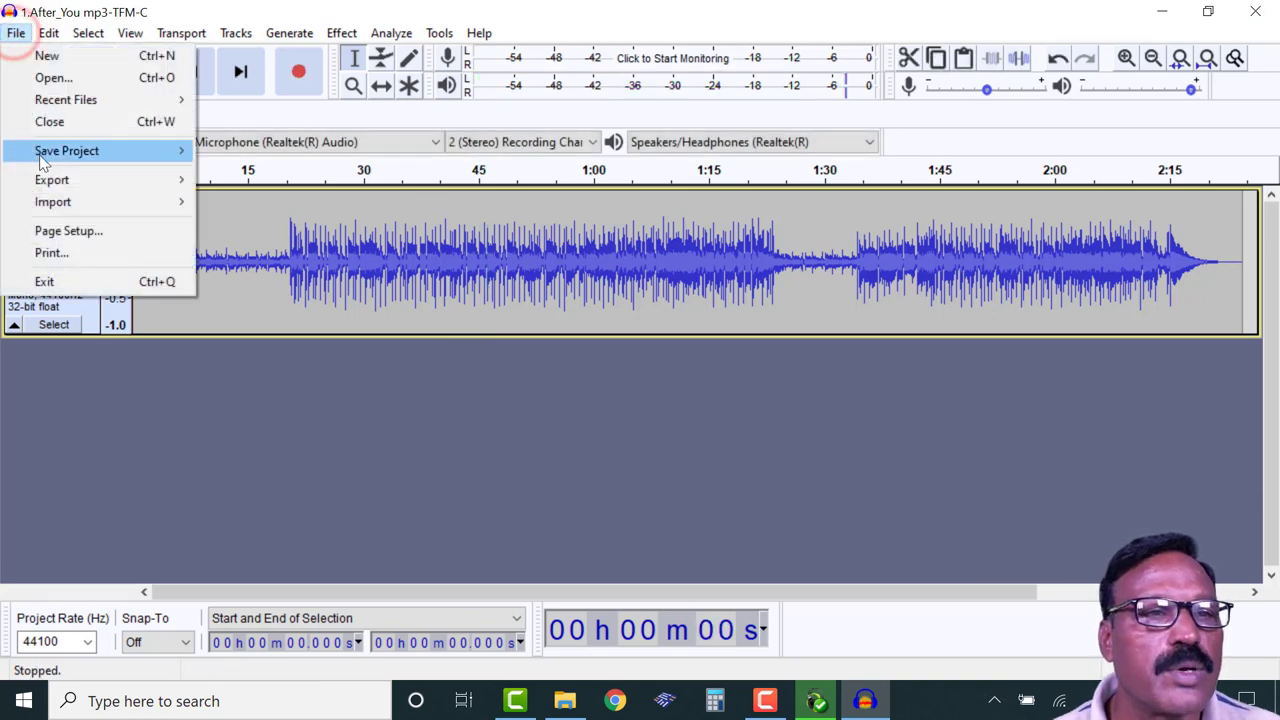
left_click(66, 78)
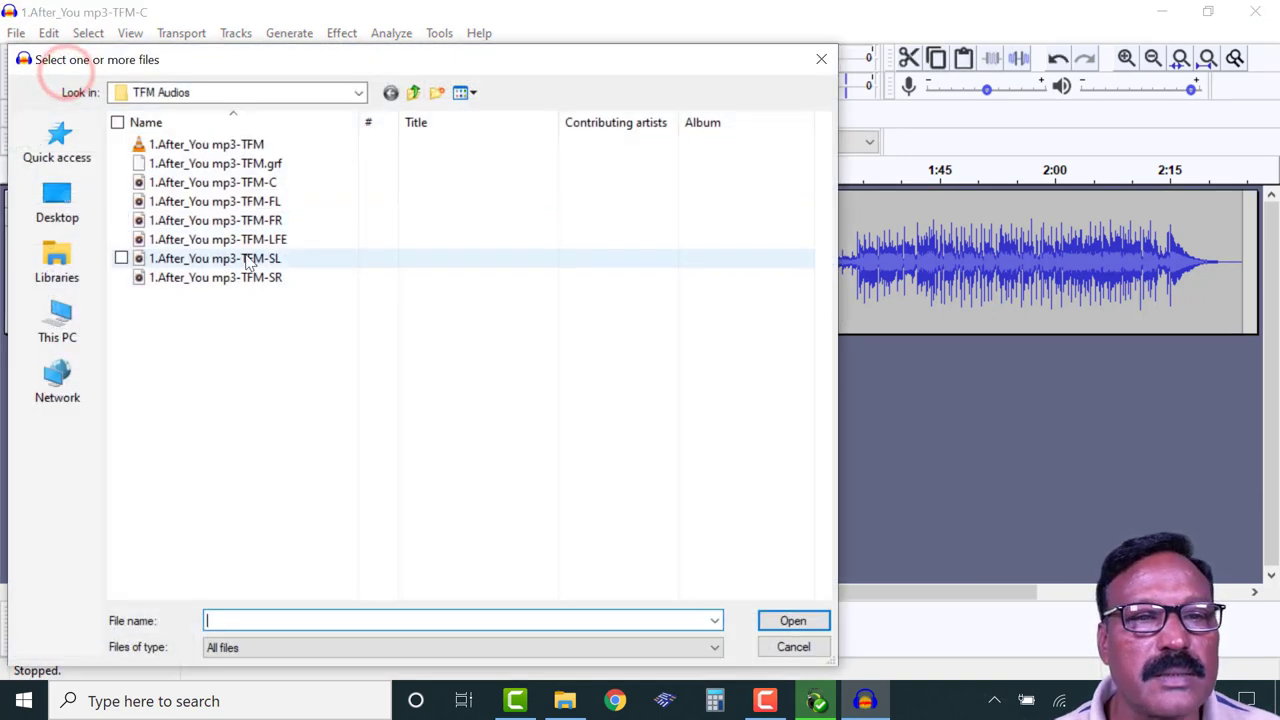
double_click(256, 260)
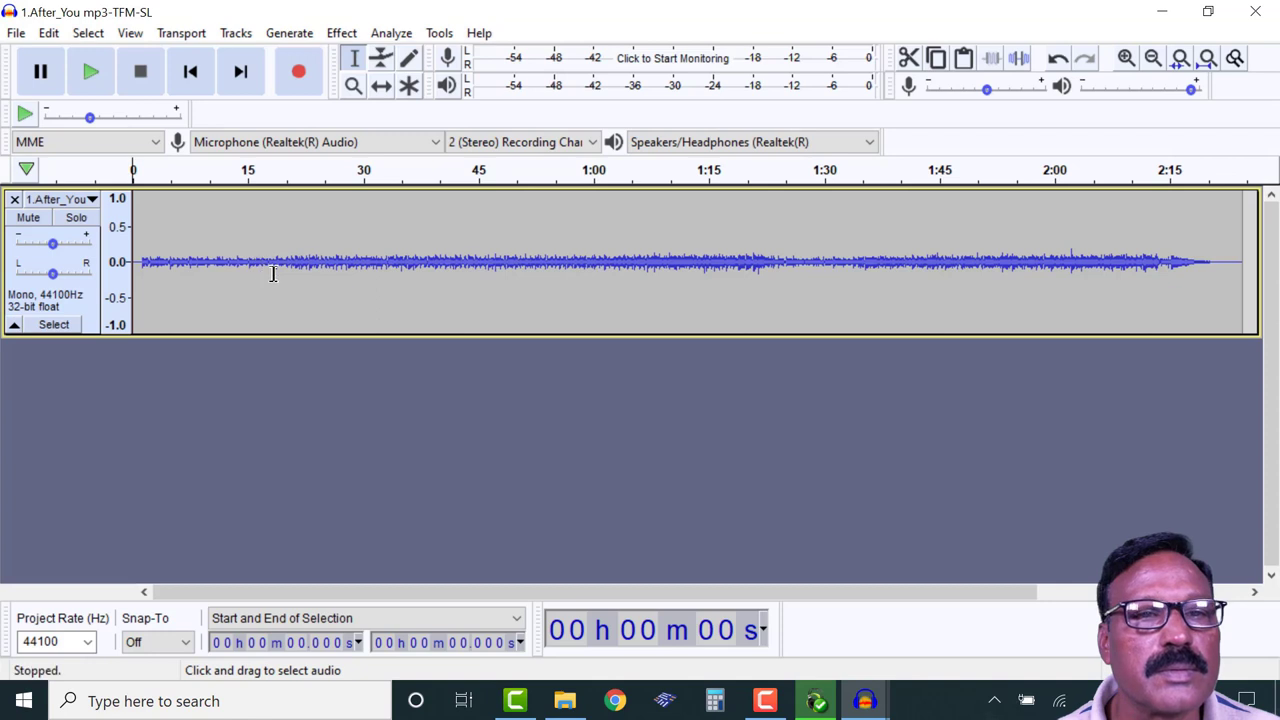
left_click(418, 168)
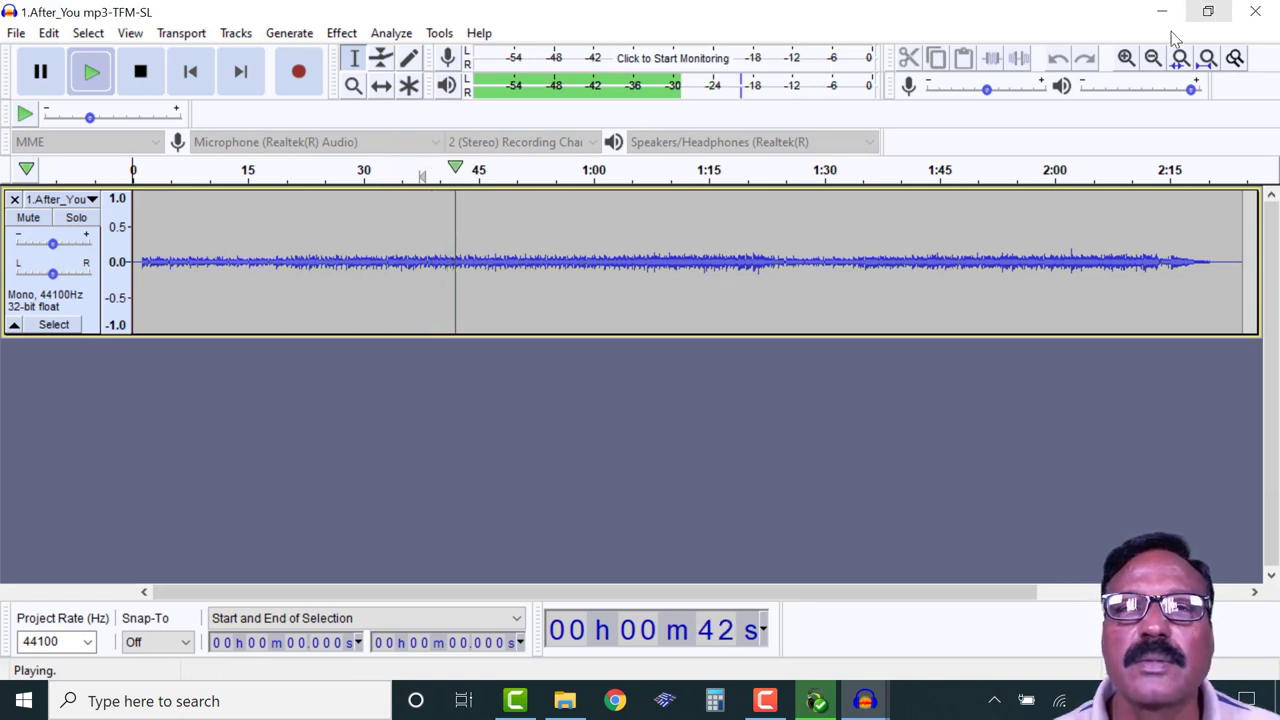
Stop playback, close the surround left project without saving and close the centre channel project too.
left_click(141, 72)
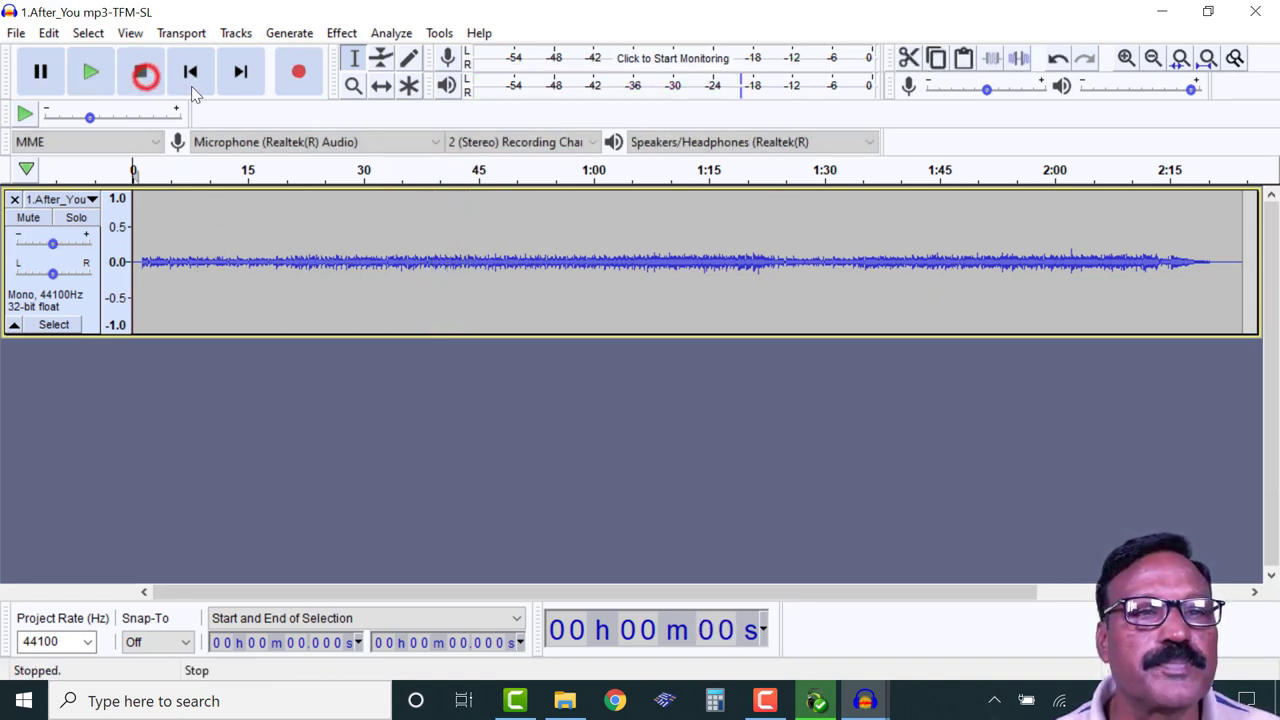
left_click(1256, 12)
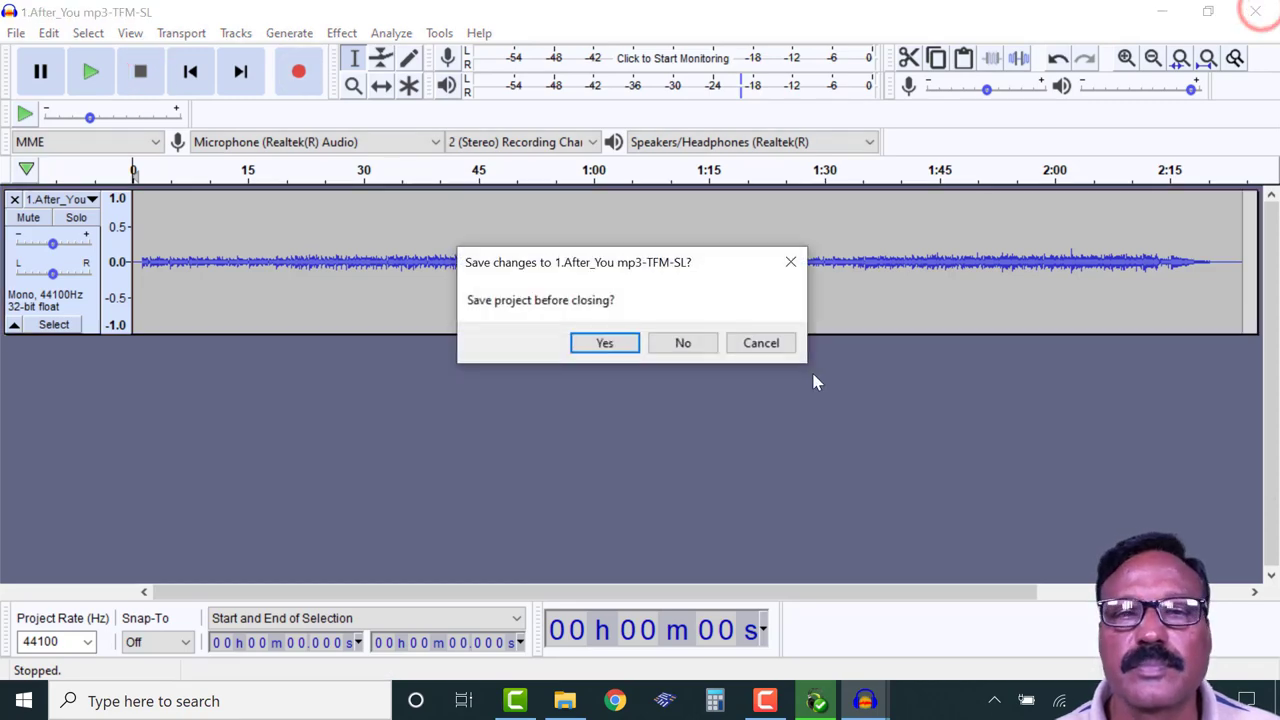
left_click(680, 340)
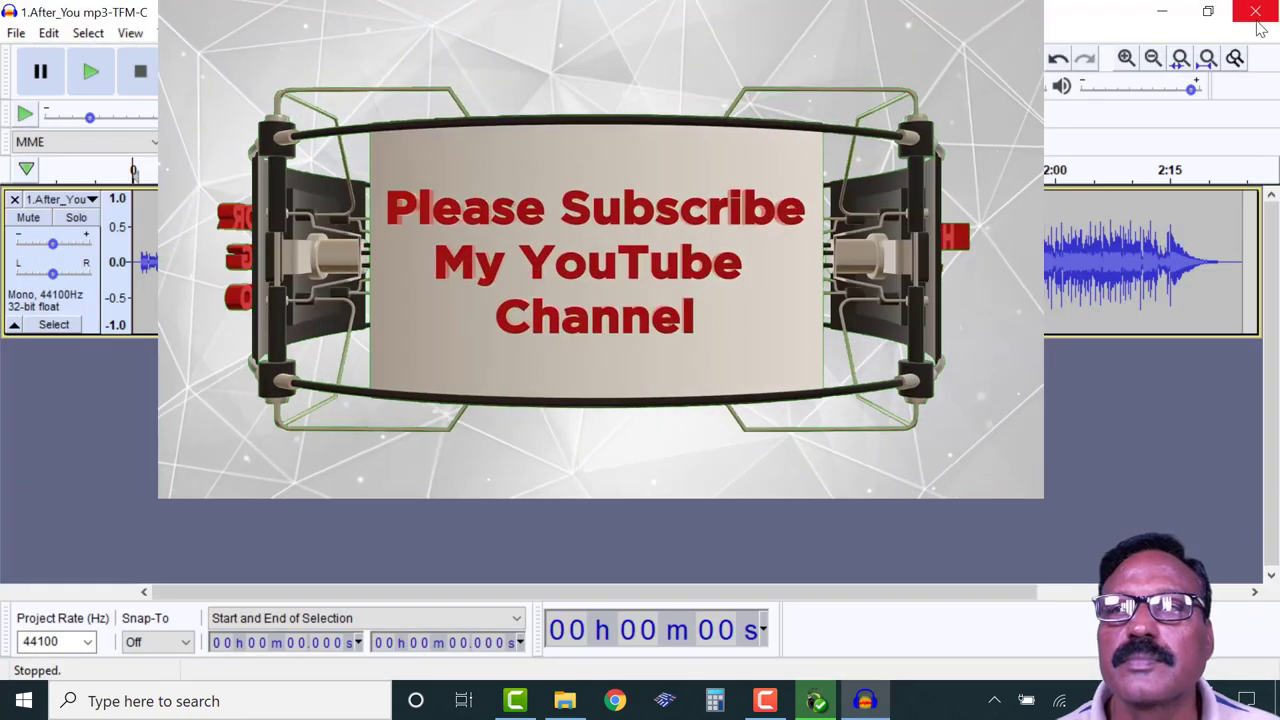
left_click(1256, 12)
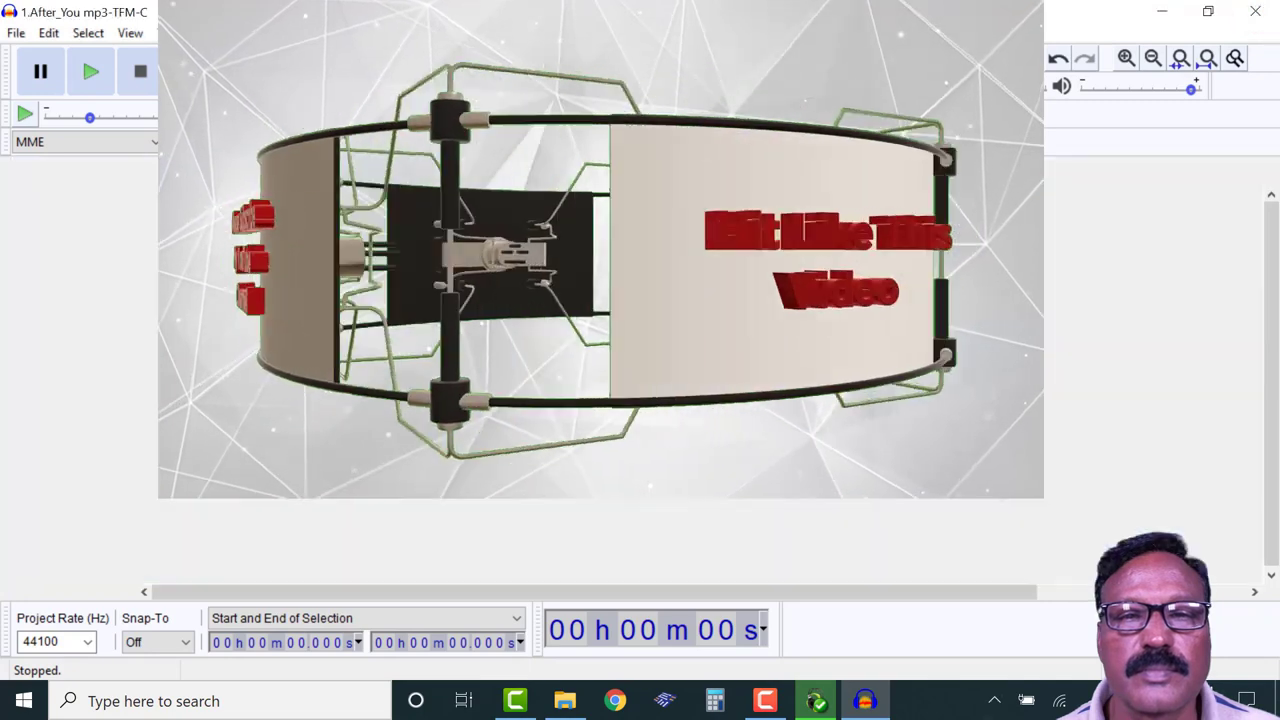